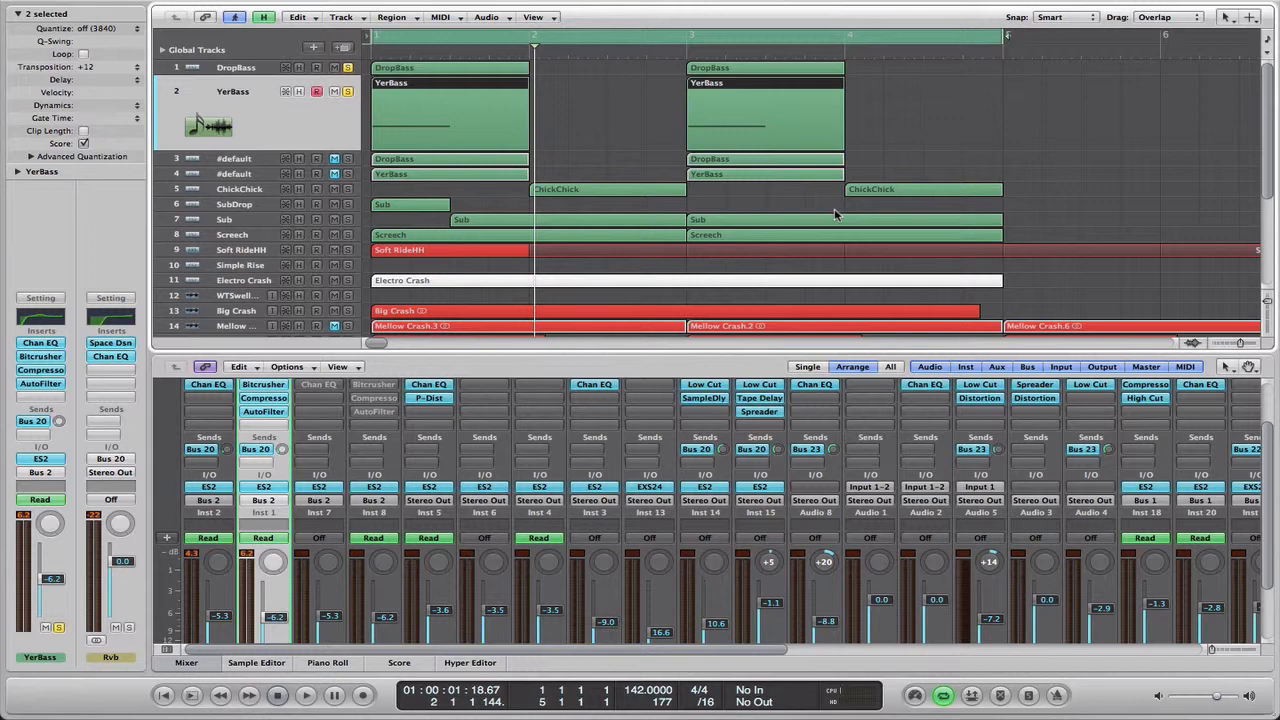
Play the soloed DropBass and YerBass tracks, then clear their solos and play the full mix.
key(space)
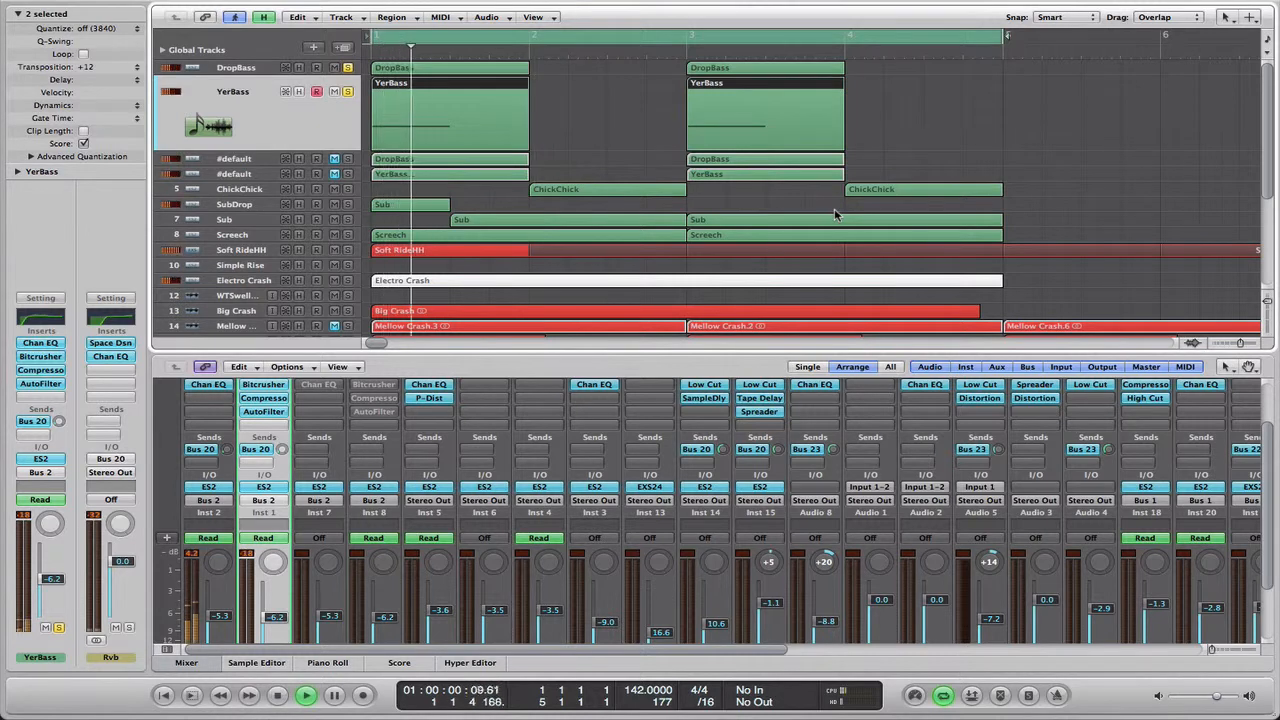
key(space)
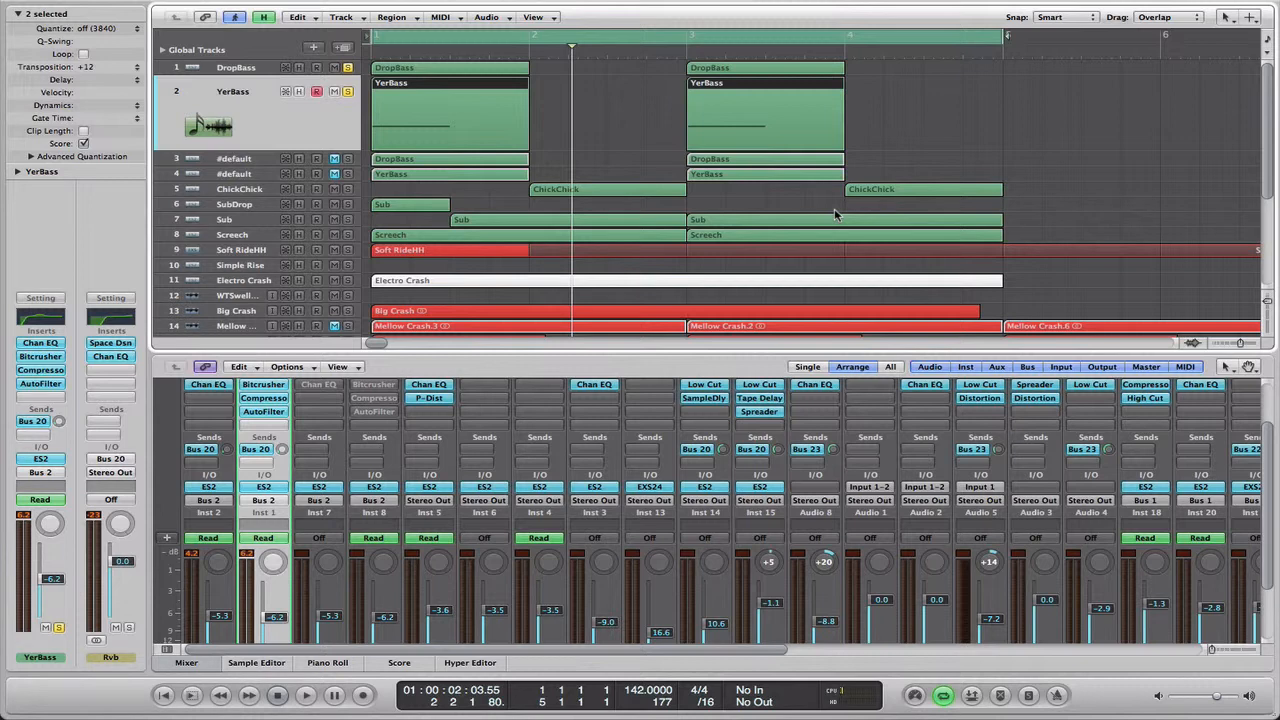
click(348, 90)
key(space)
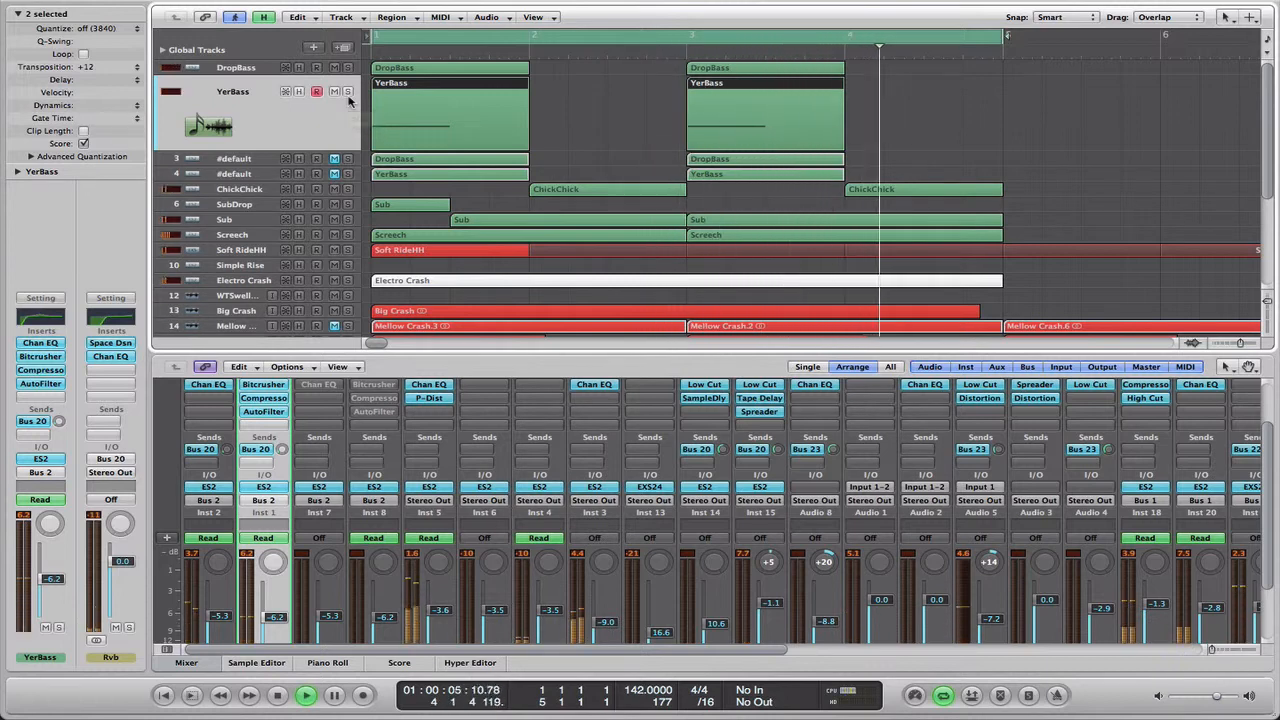
key(space)
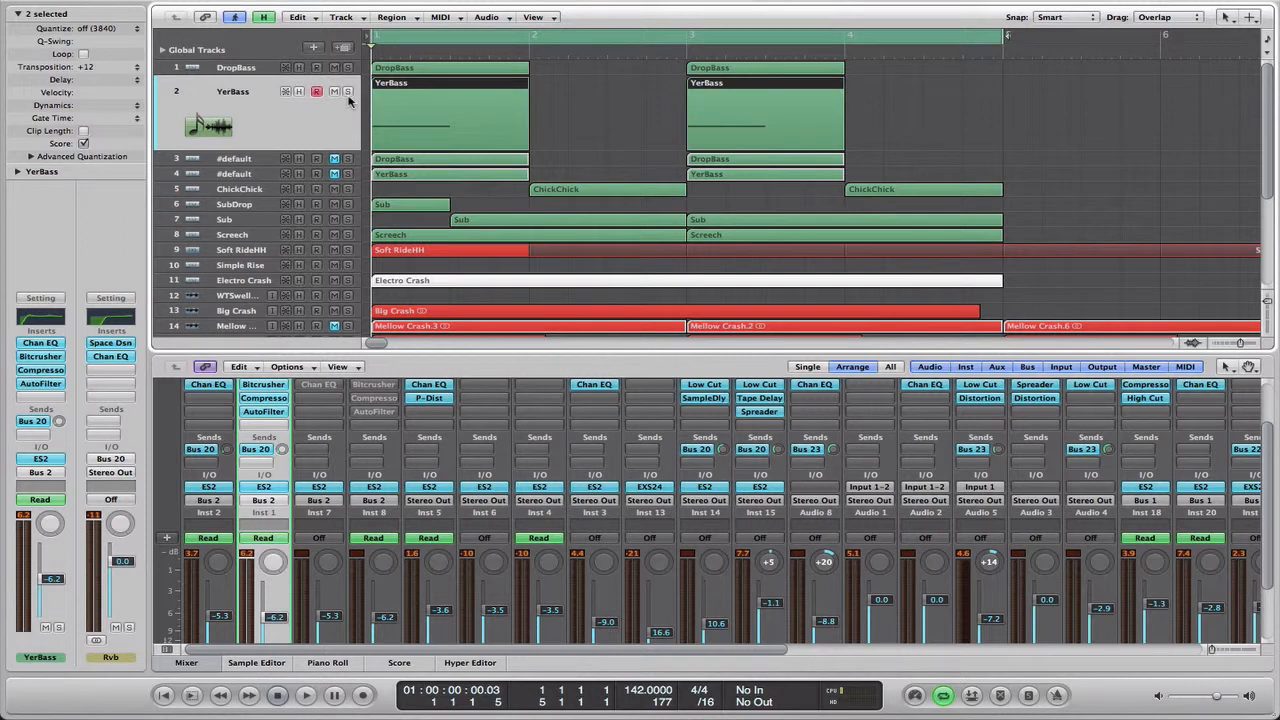
Solo only the DropBass track and play it from the start to hear it on its own.
click(347, 67)
click(348, 91)
key(space)
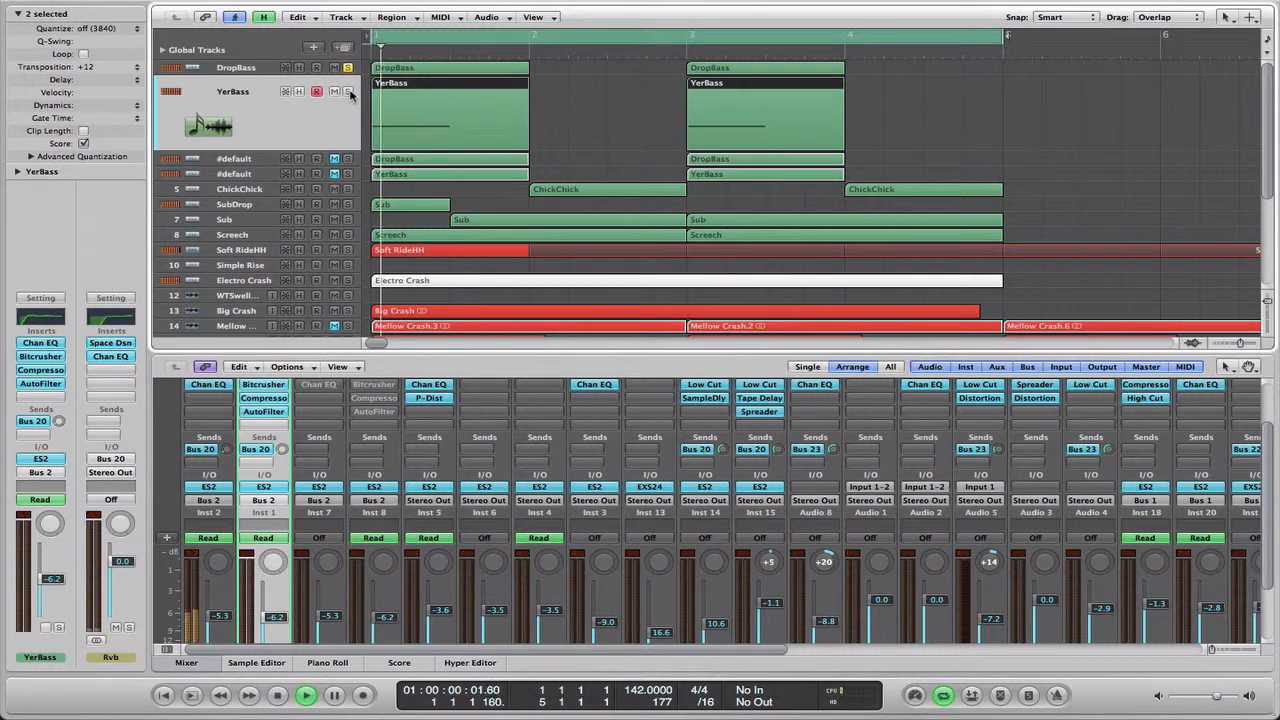
key(space)
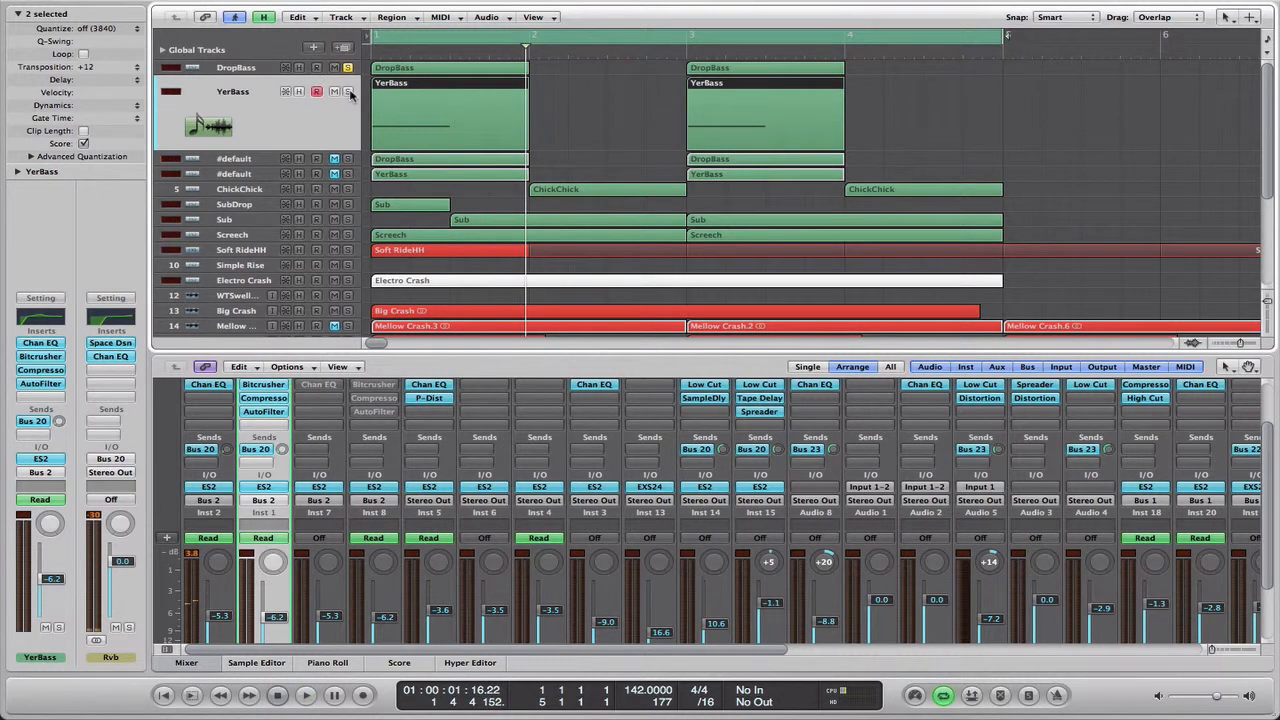
Switch the solo from DropBass to YerBass and listen to that track alone.
click(349, 93)
click(349, 69)
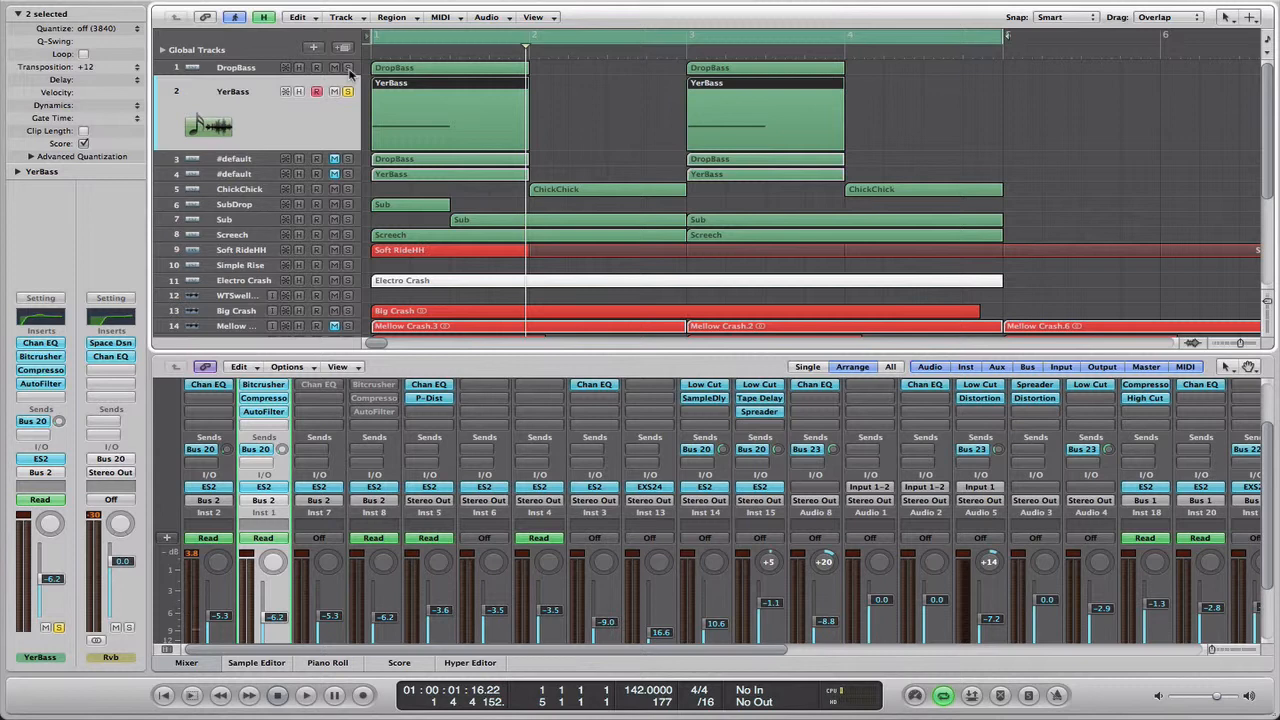
key(space)
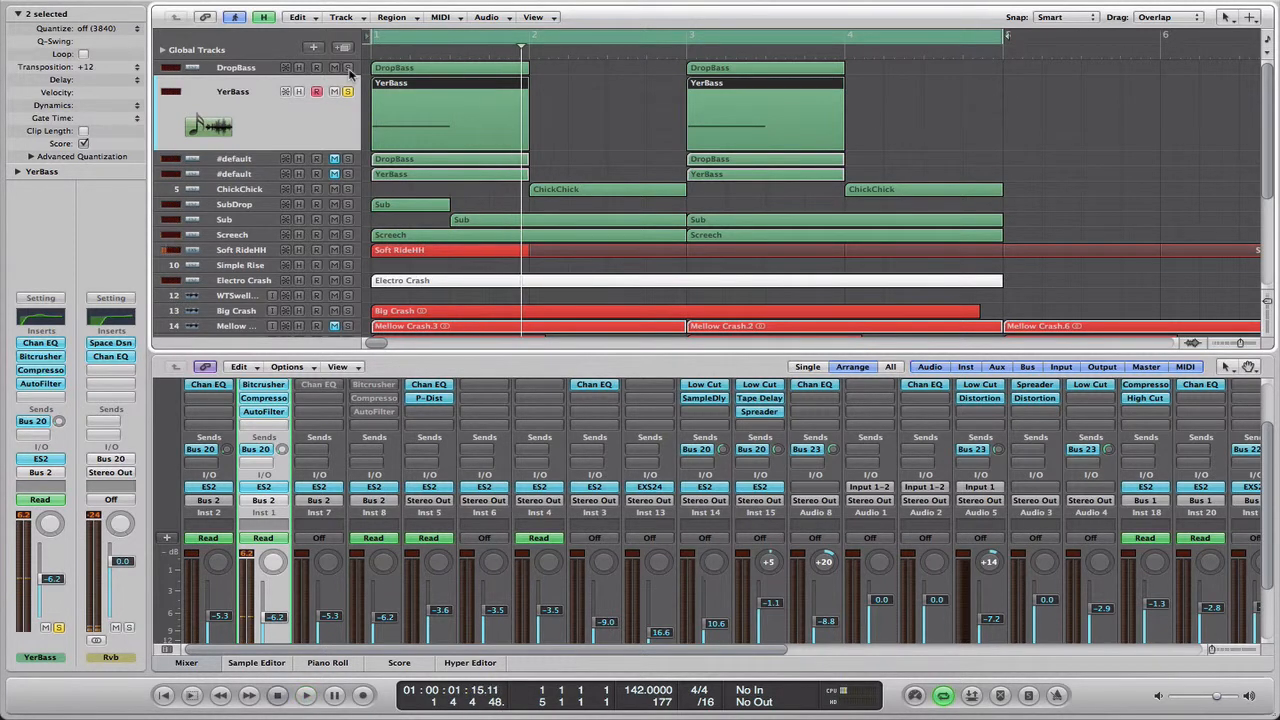
Solo DropBass together with YerBass and play the two layered basses.
click(348, 68)
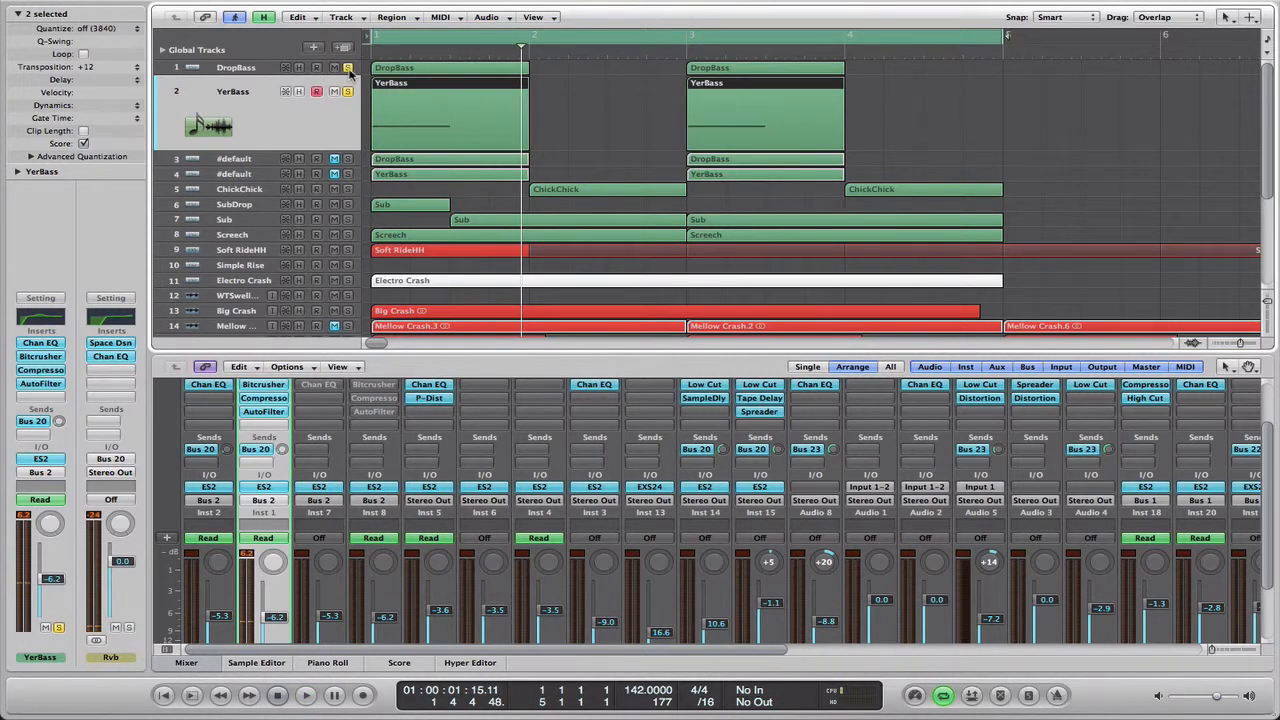
key(space)
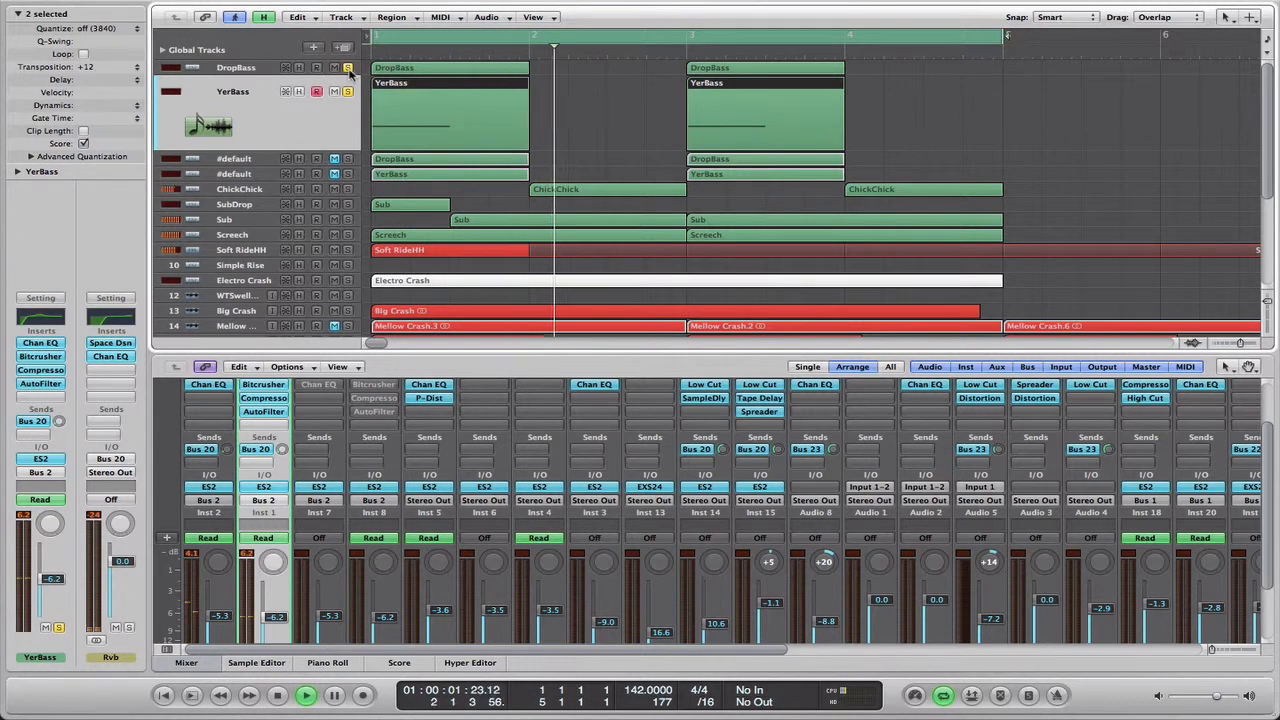
key(space)
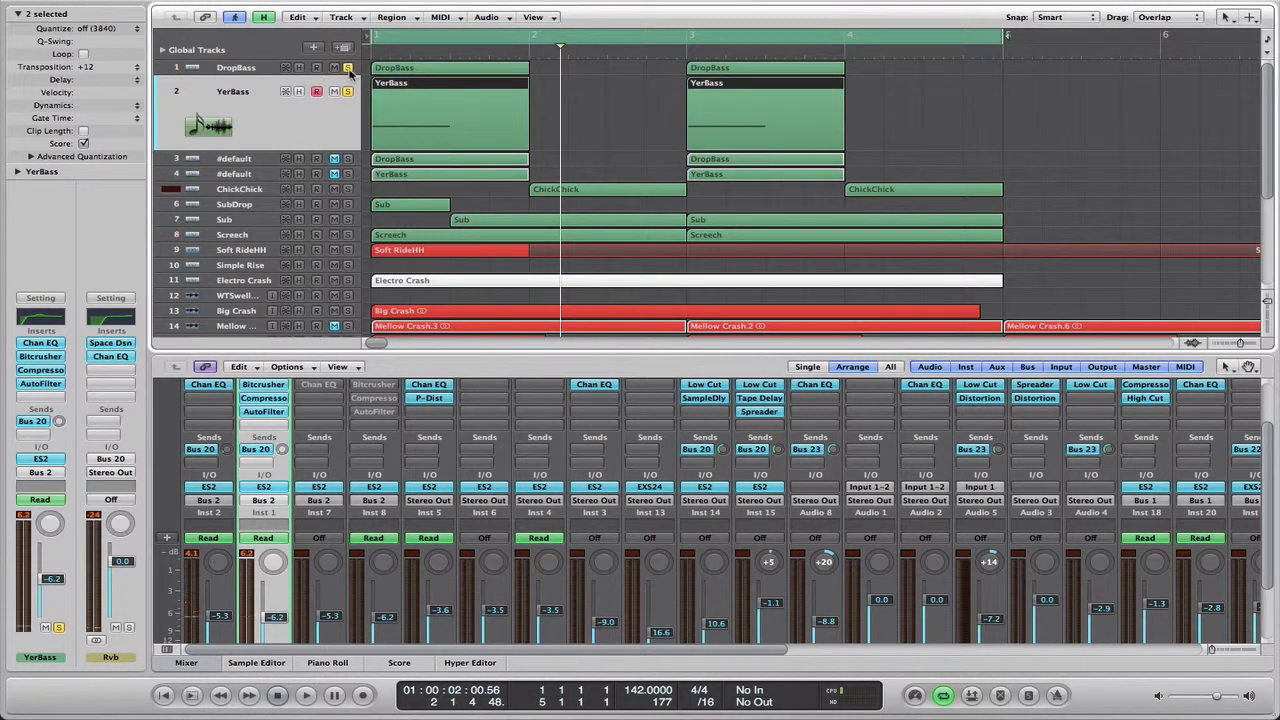
Clear the solos on DropBass and YerBass and mute both tracks.
click(348, 68)
click(334, 67)
click(334, 91)
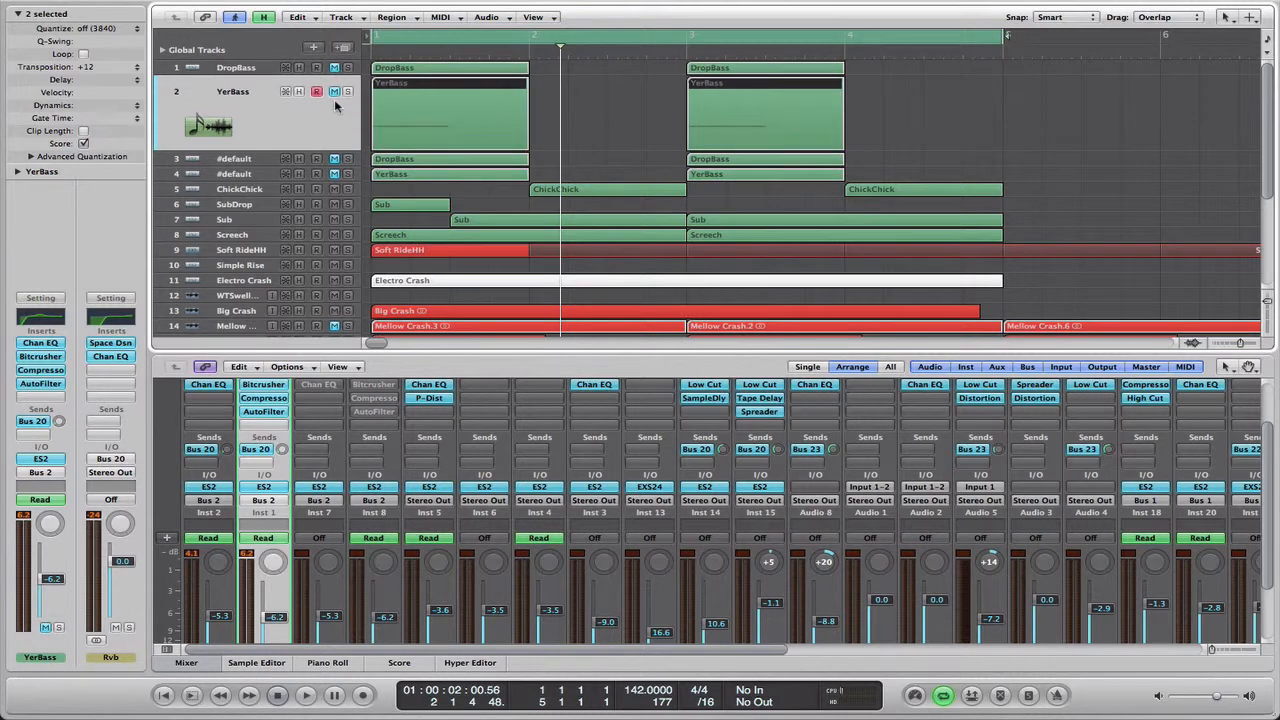
Solo track 3 (#default) and open its ES2 instrument for editing.
click(348, 160)
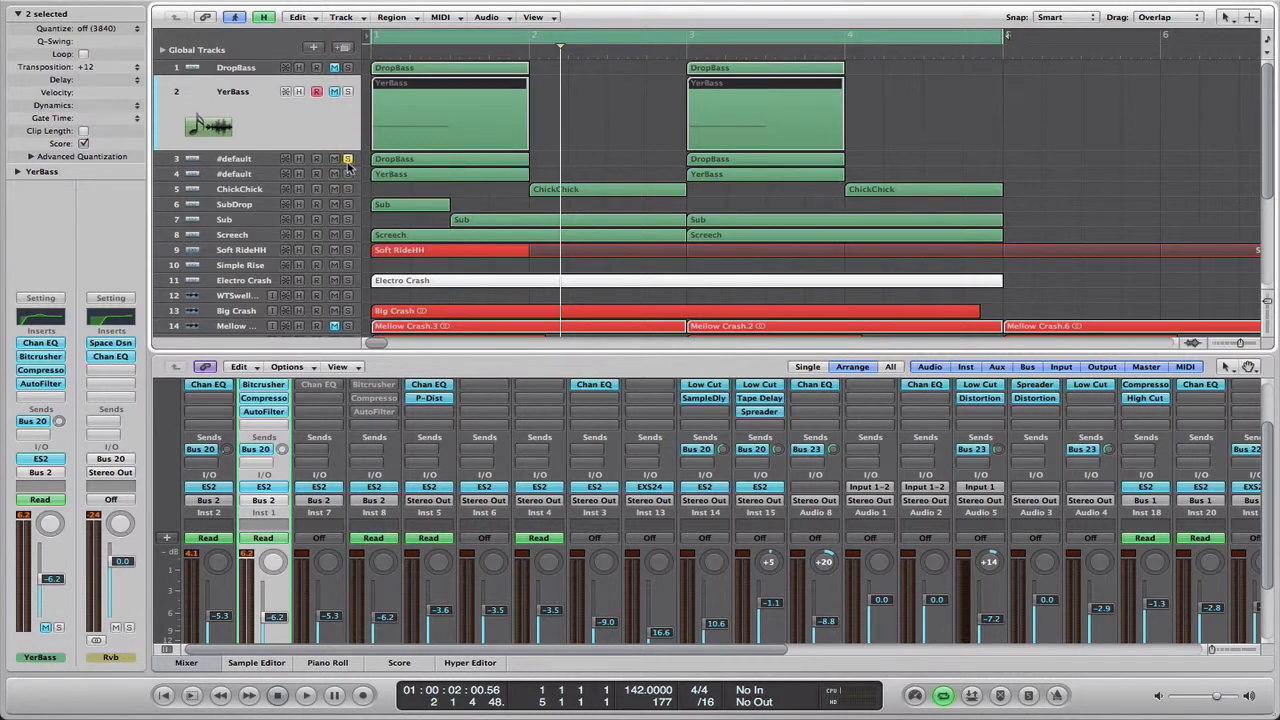
click(255, 161)
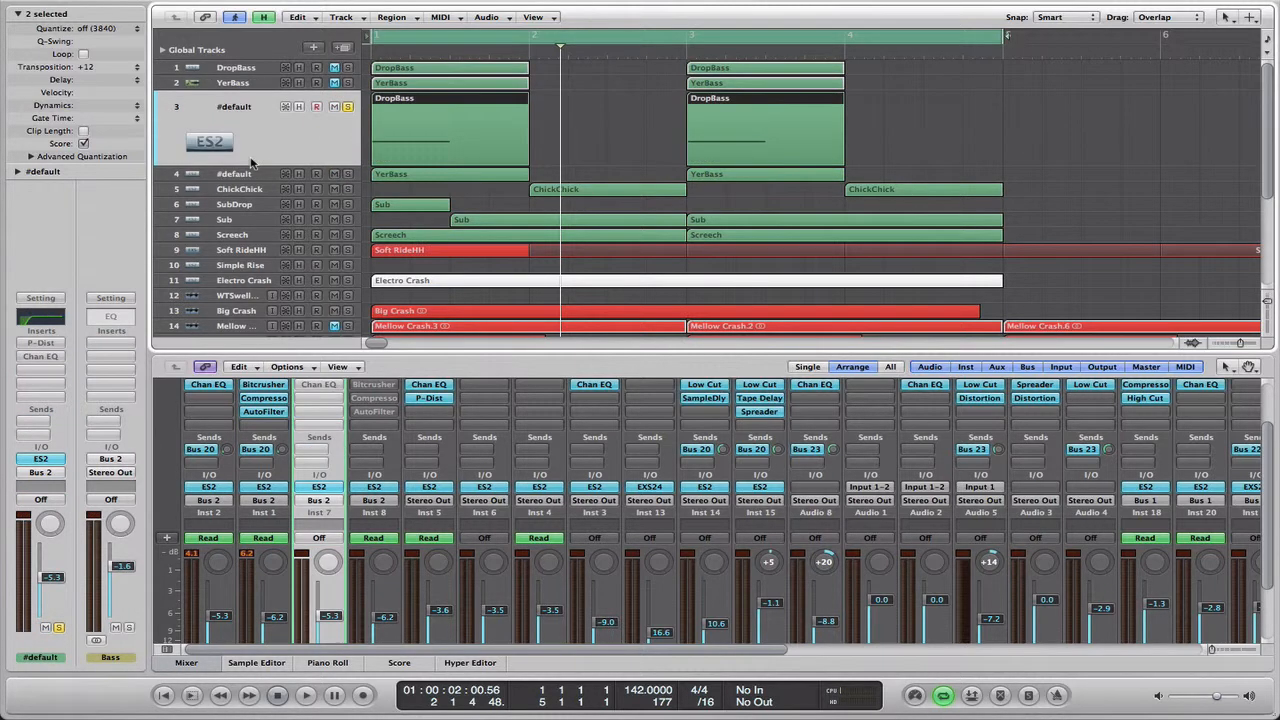
click(41, 459)
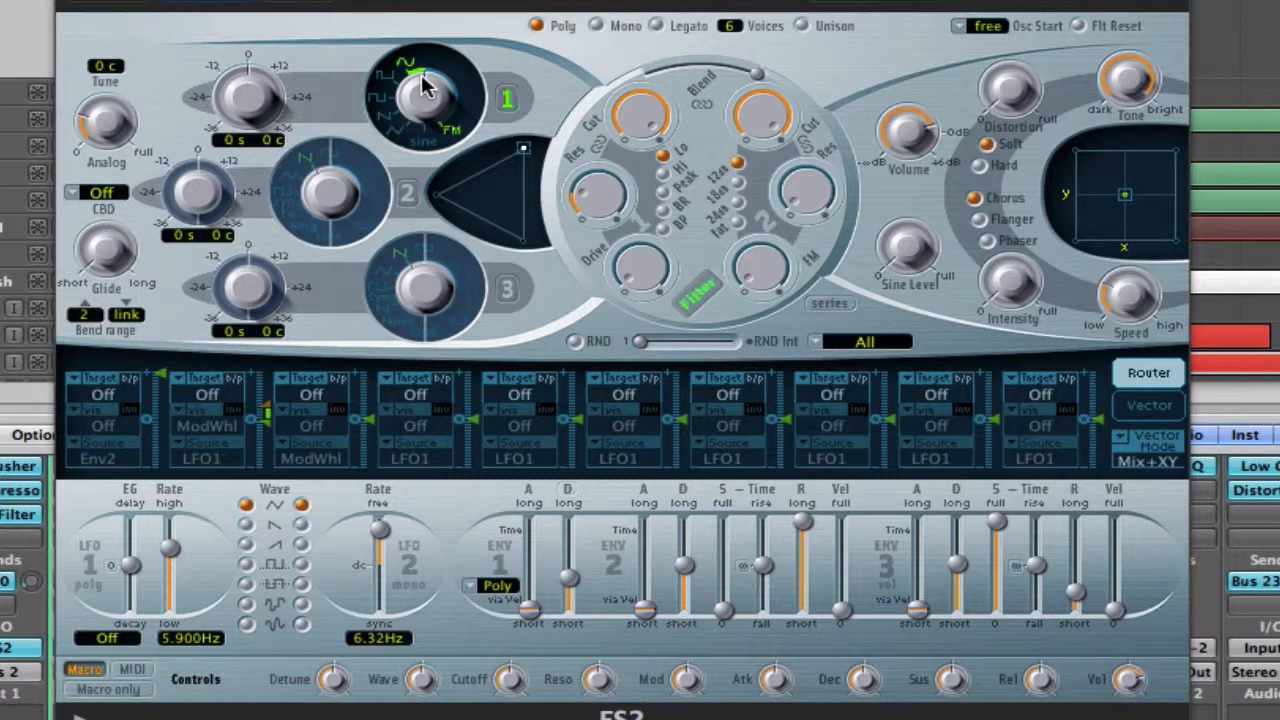
Tune oscillator 1 down to -24 semitones and adjust the Analog amount.
drag(243, 100, 252, 193)
drag(114, 140, 113, 97)
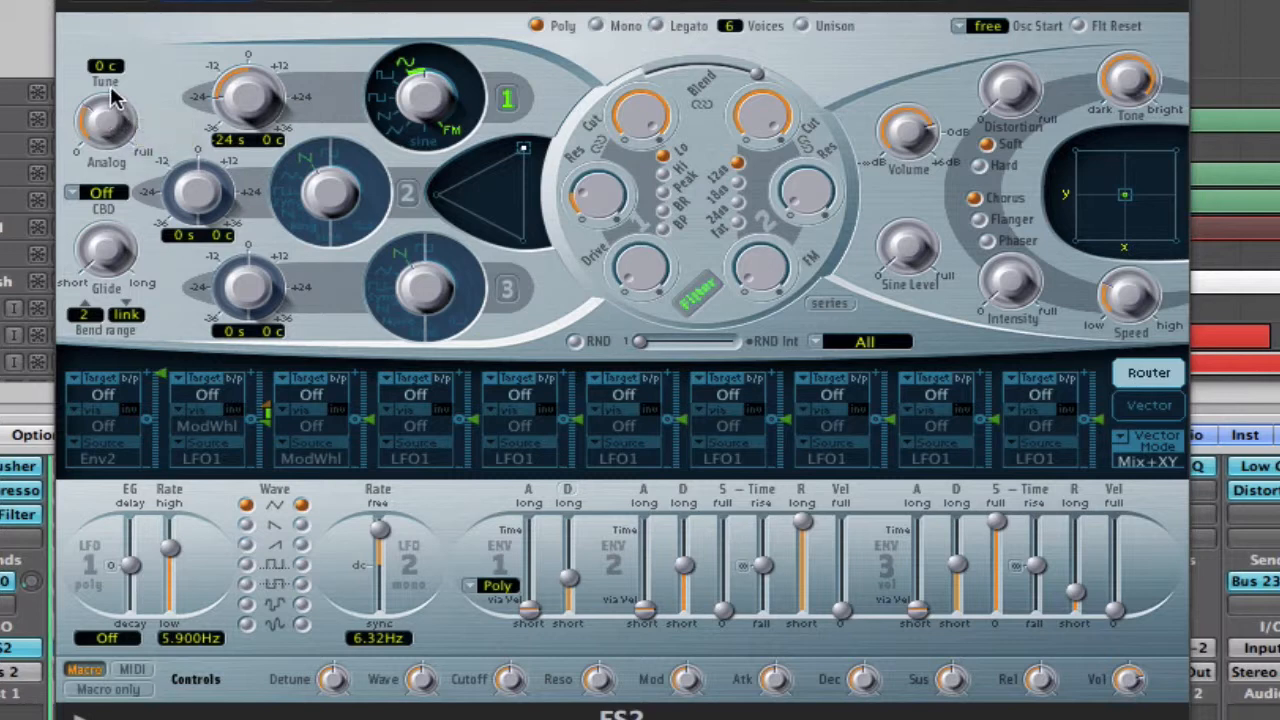
Enable oscillators 2 and 3 and balance all three at the centre of the oscillator mix triangle.
click(405, 193)
click(508, 289)
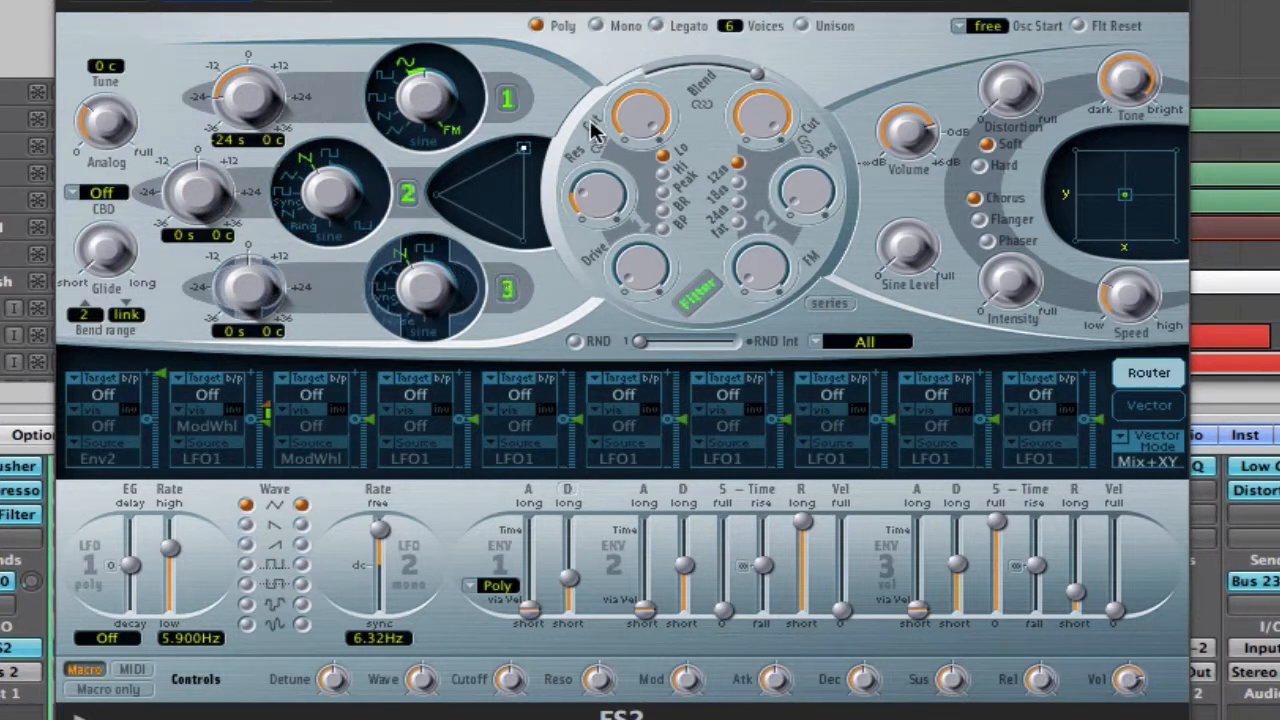
drag(523, 149, 500, 201)
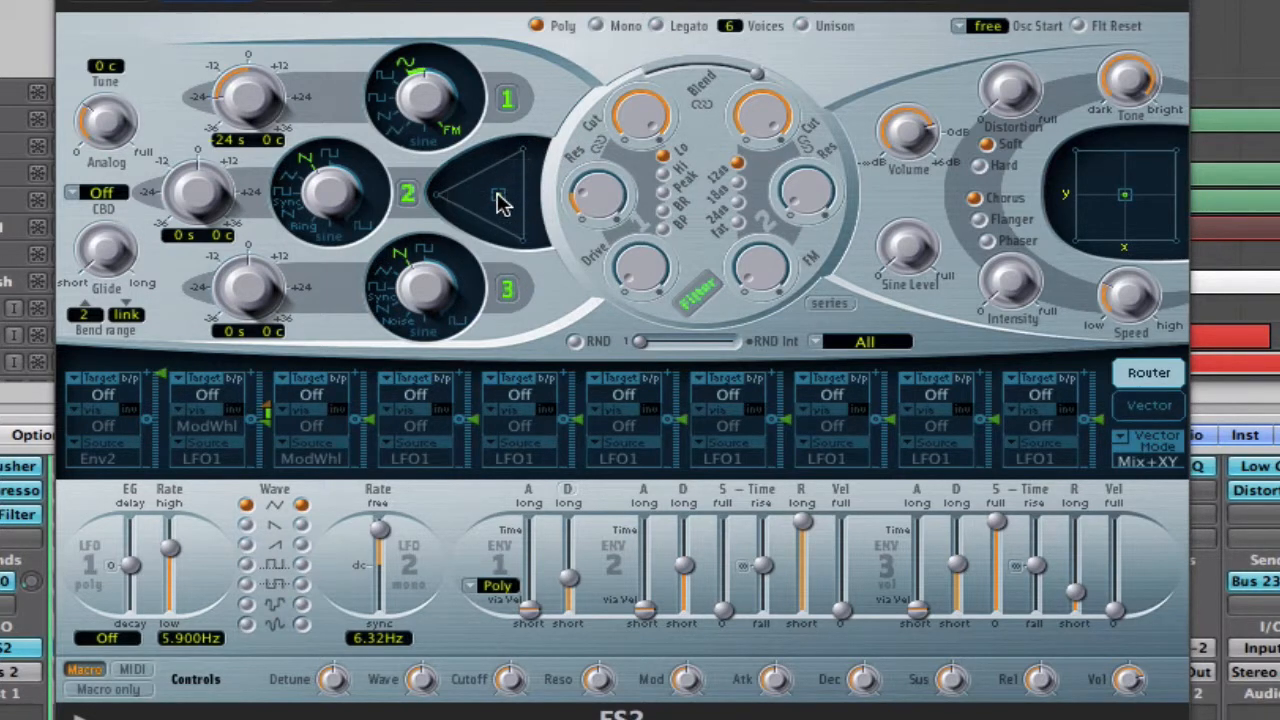
Set oscillator 2 to Ring and oscillator 3 to the mean4 Digiwave tuned up 12 semitones.
click(300, 236)
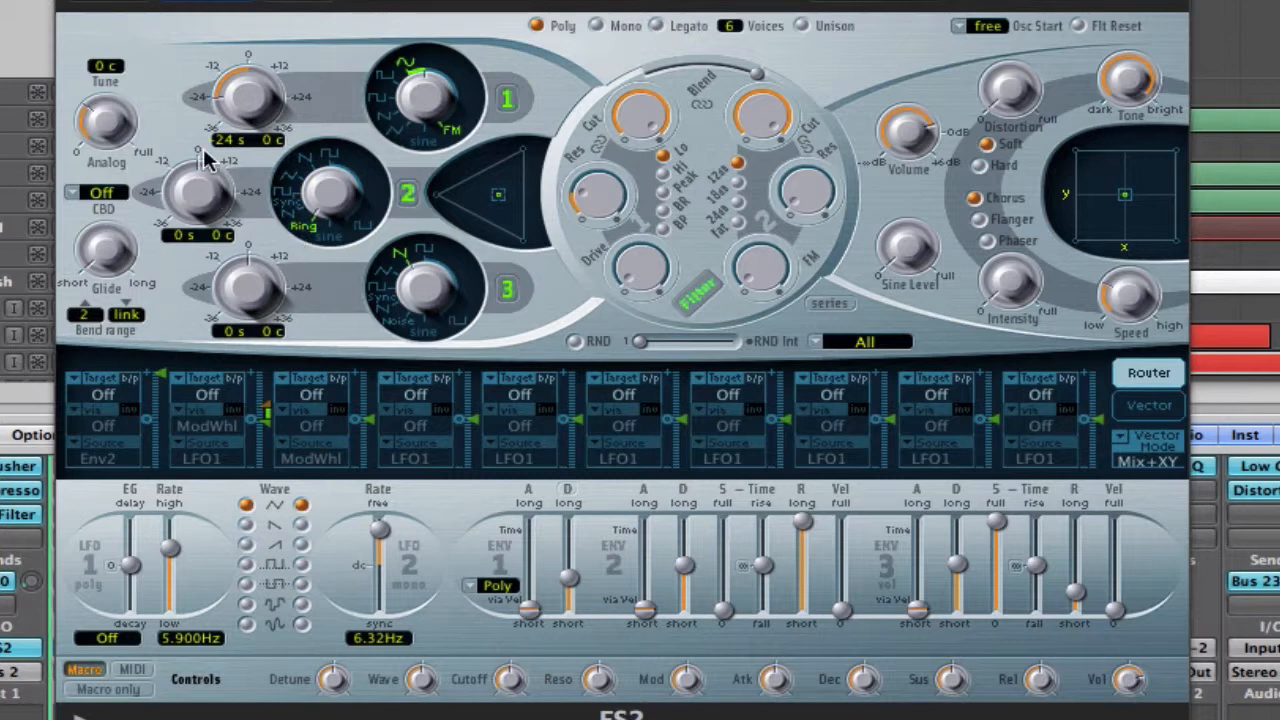
click(420, 336)
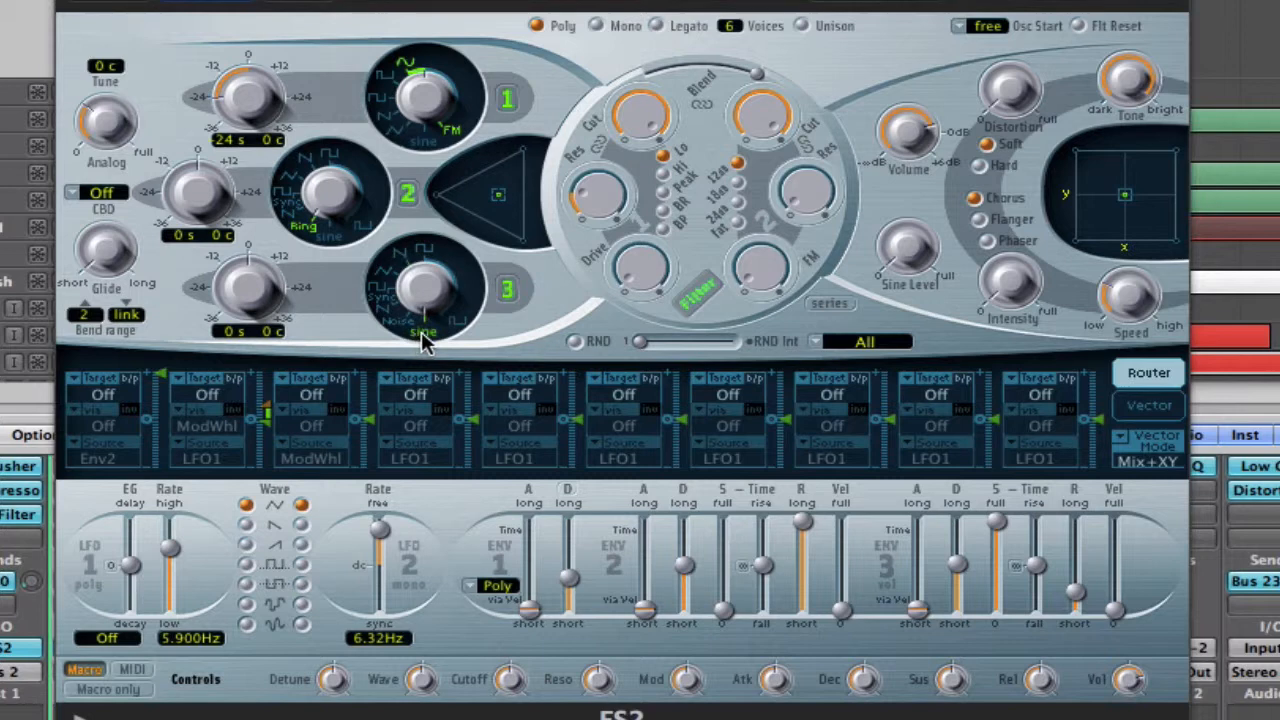
right_click(422, 340)
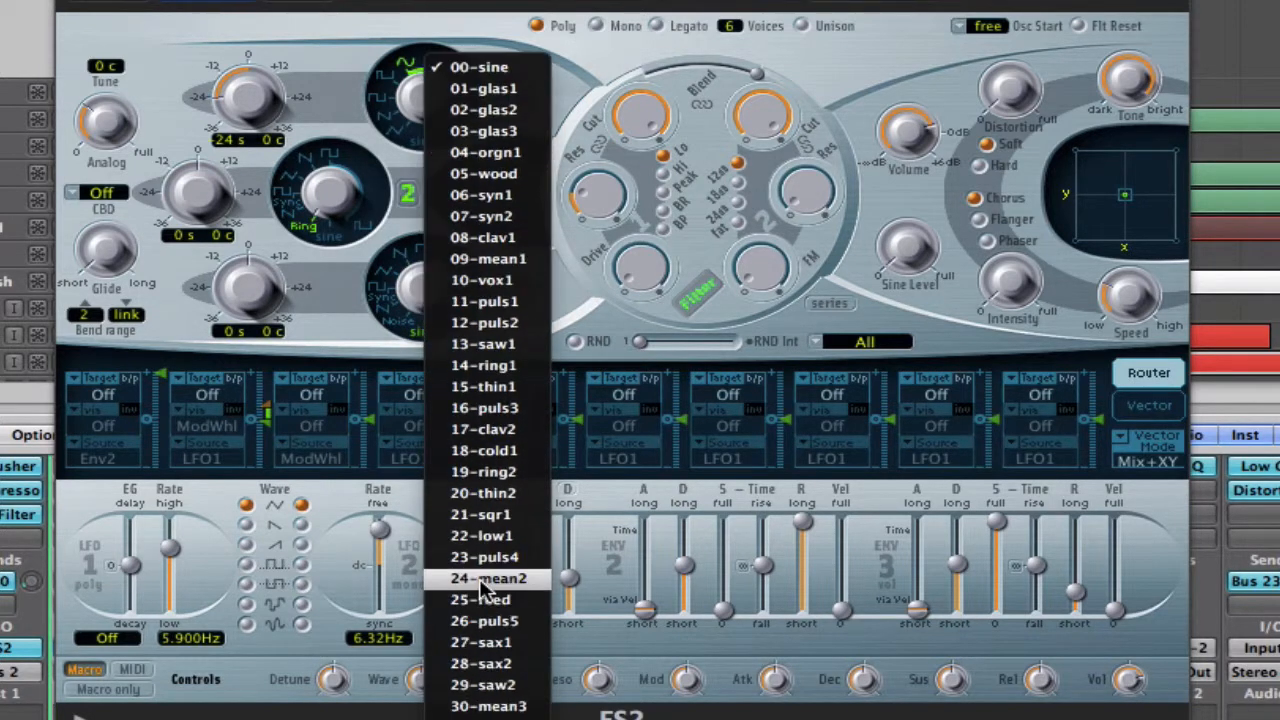
click(488, 618)
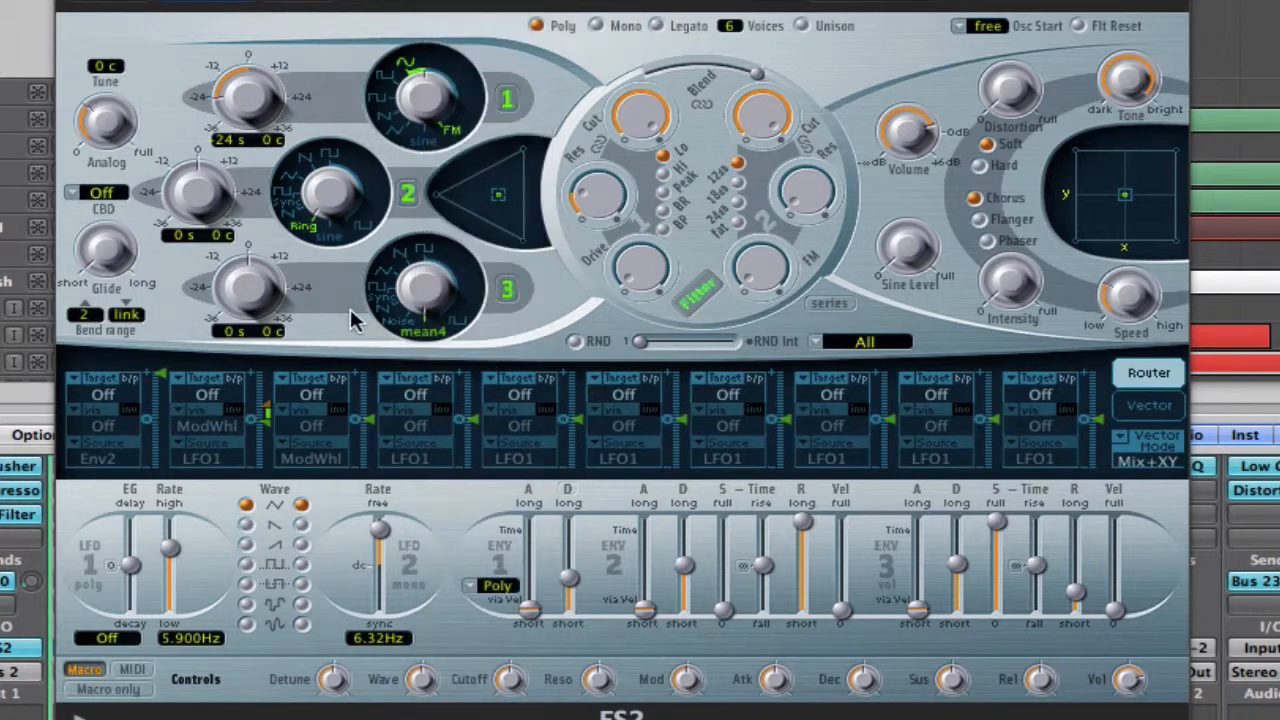
drag(255, 288, 263, 237)
Enable Legato and Unison, and detune oscillator 2 to 6 cents and oscillator 3 to -6 cents.
click(656, 26)
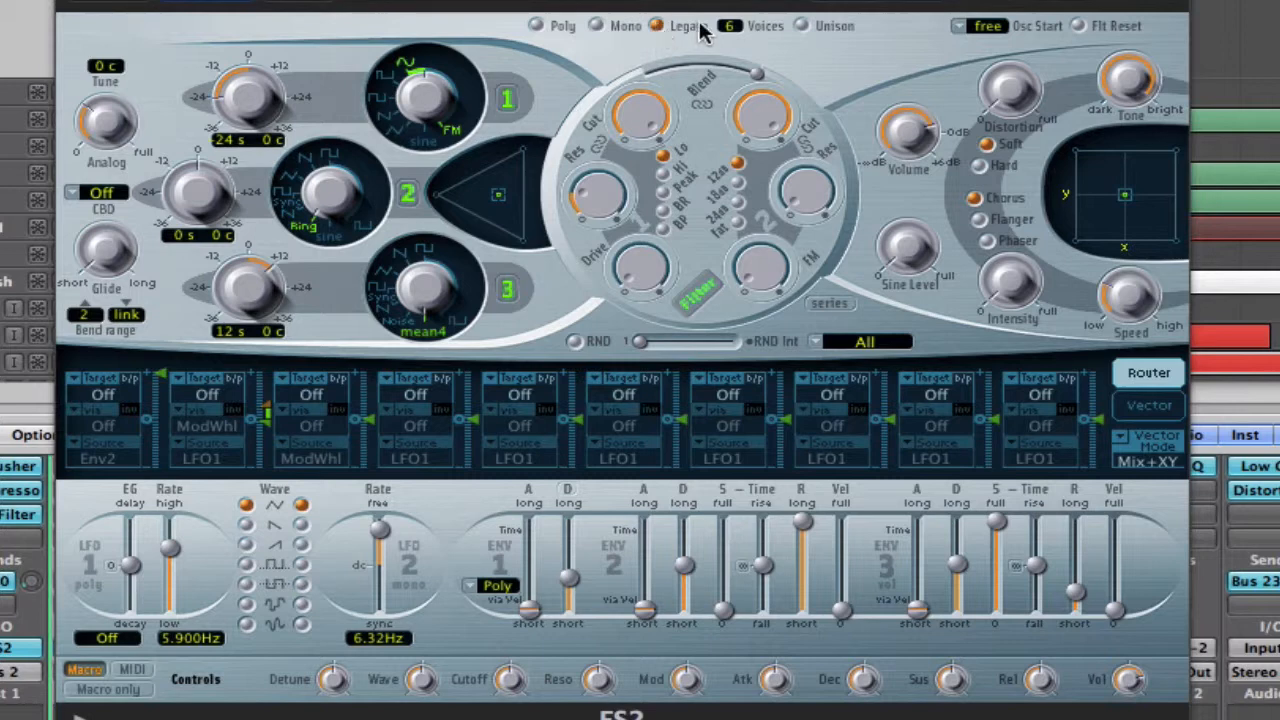
click(803, 27)
drag(214, 231, 257, 189)
drag(275, 343, 270, 385)
Shape filter 2 with its cutoff lowered to about halfway, the fat slope, and raised resonance and FM.
drag(758, 120, 770, 218)
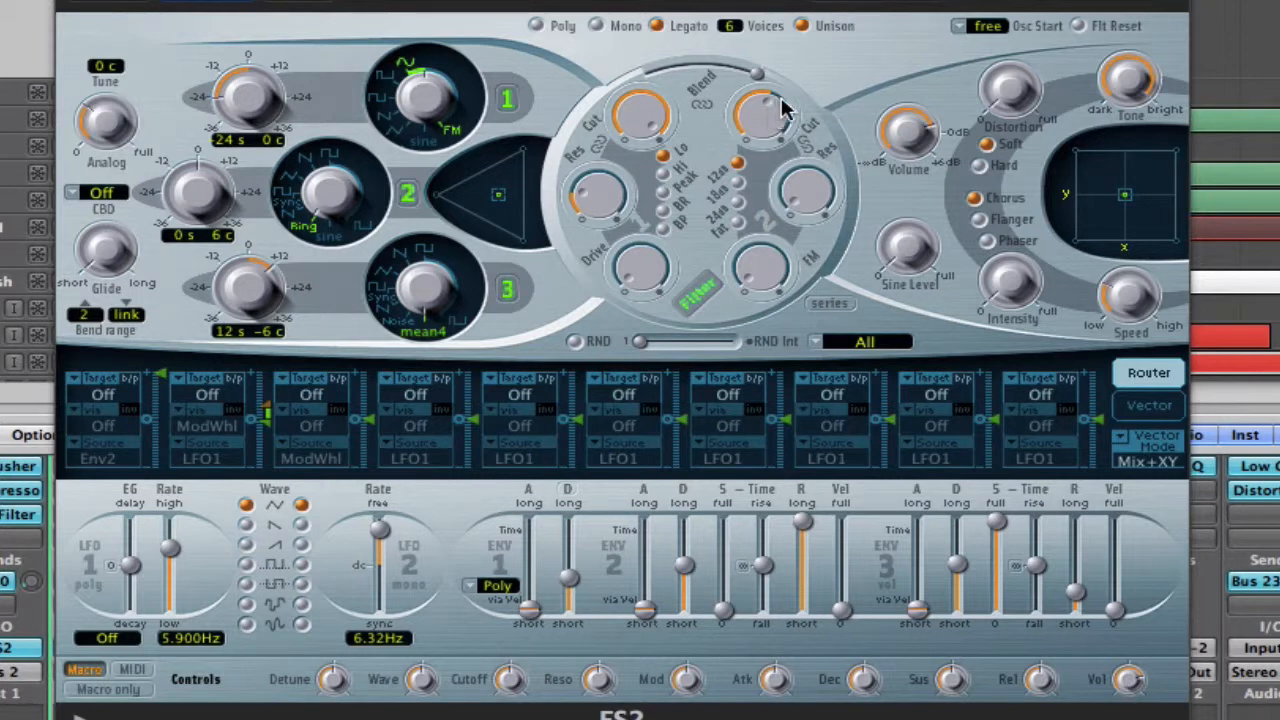
click(737, 226)
drag(817, 206, 800, 112)
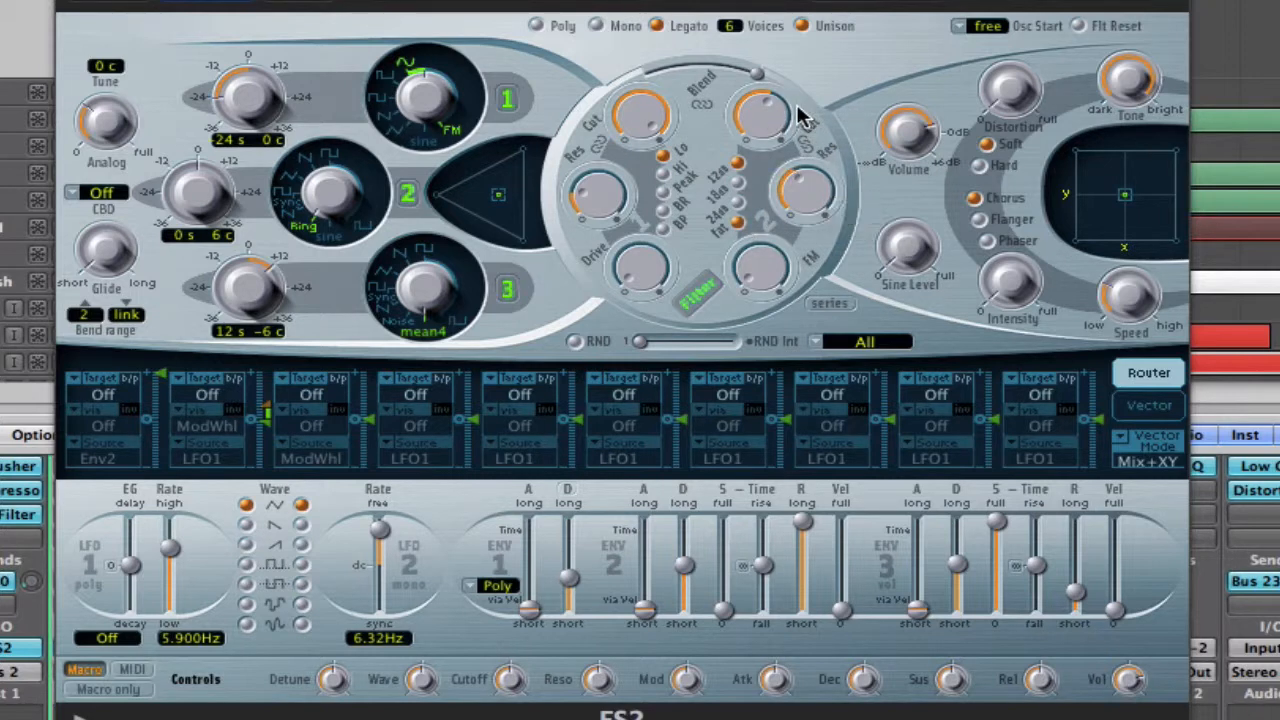
drag(764, 270, 757, 203)
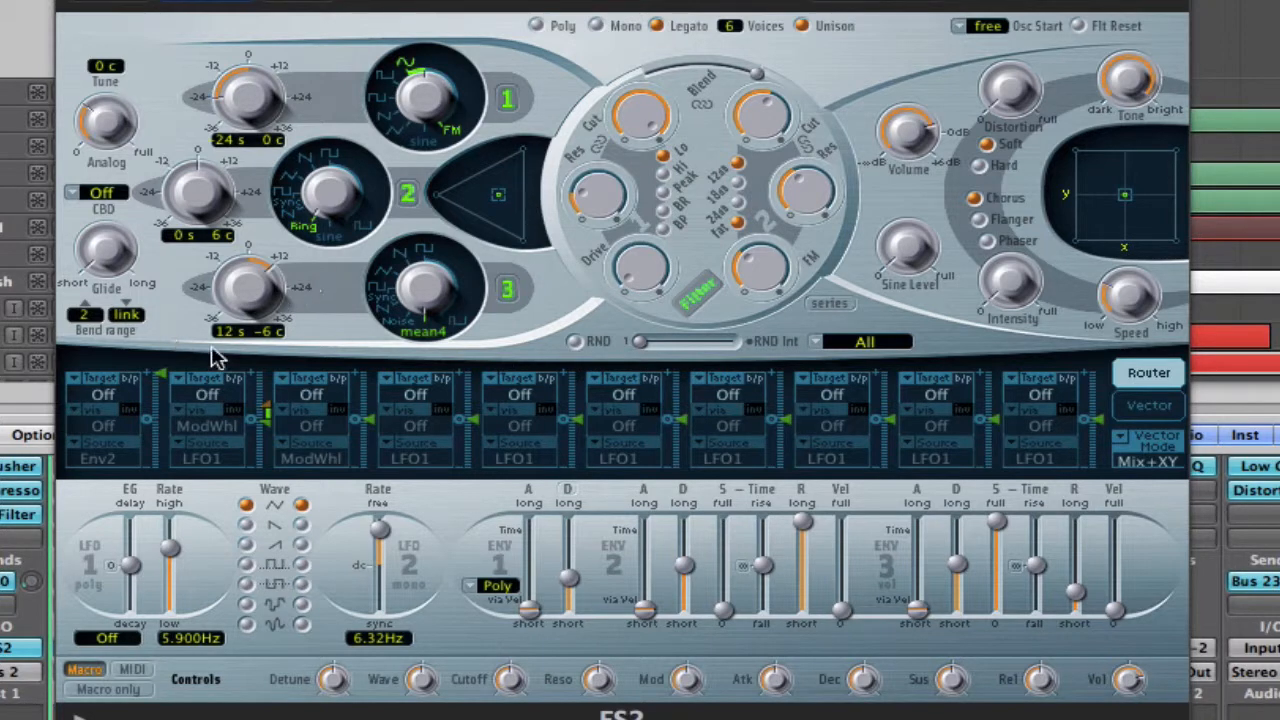
Route Env1 to Cutoff 2 in the first modulation slot with a negative amount, and fine-adjust the envelope 1 decay.
click(108, 398)
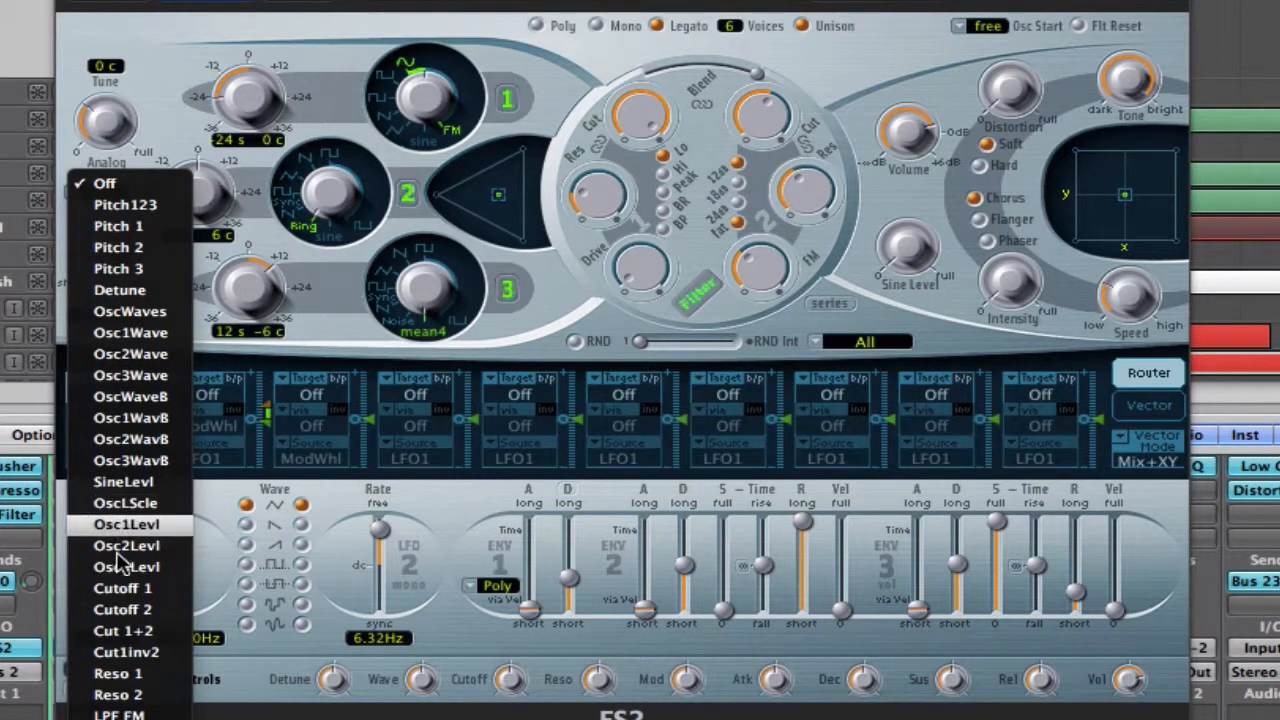
click(122, 609)
click(110, 458)
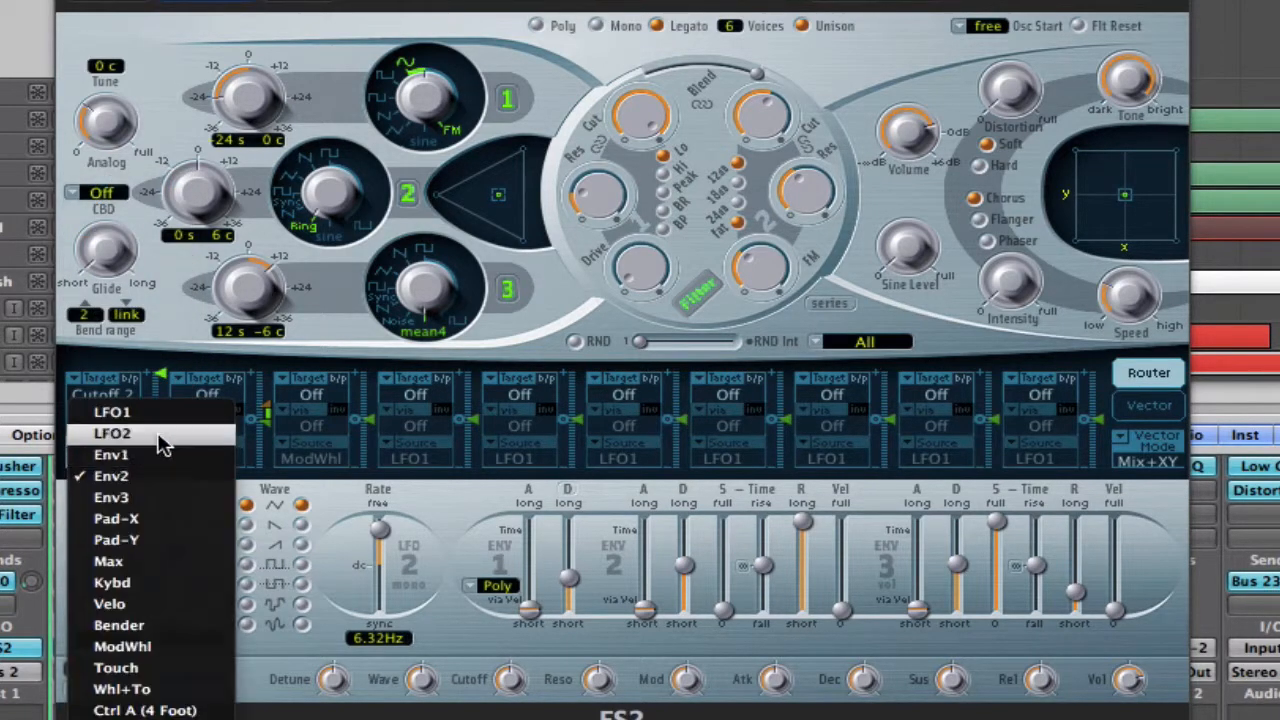
click(114, 457)
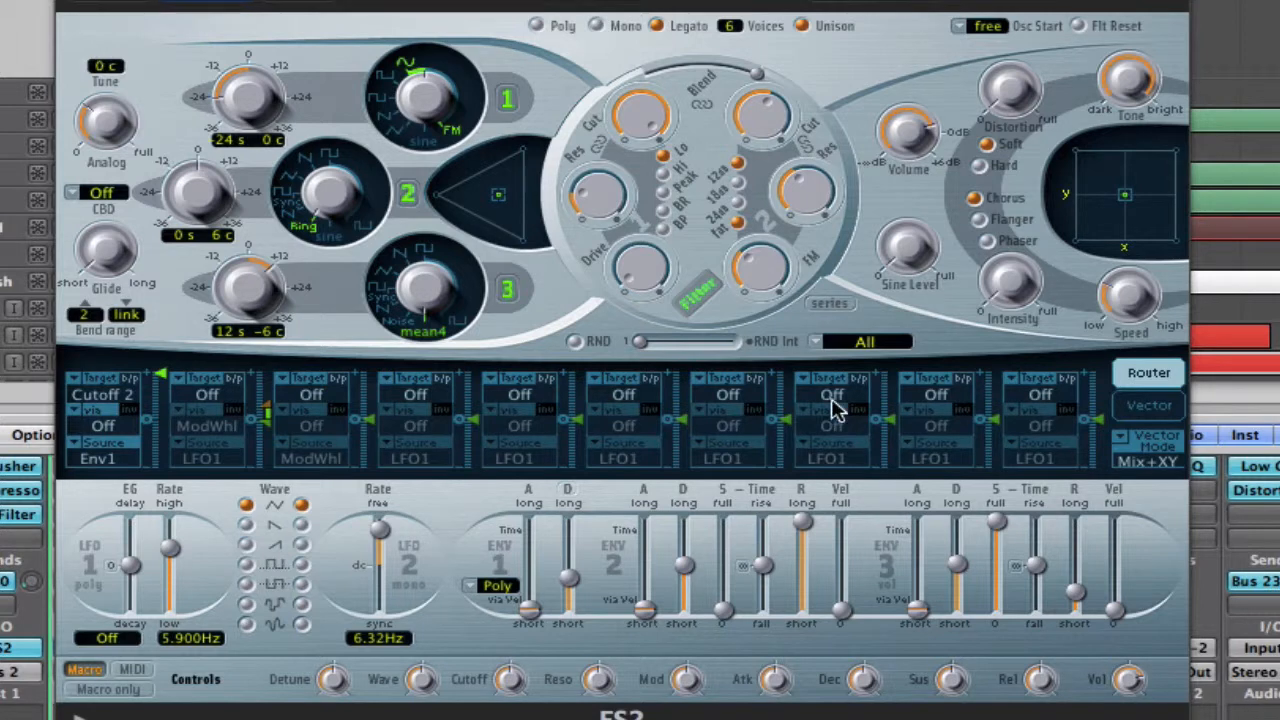
drag(161, 373, 163, 449)
drag(567, 579, 570, 580)
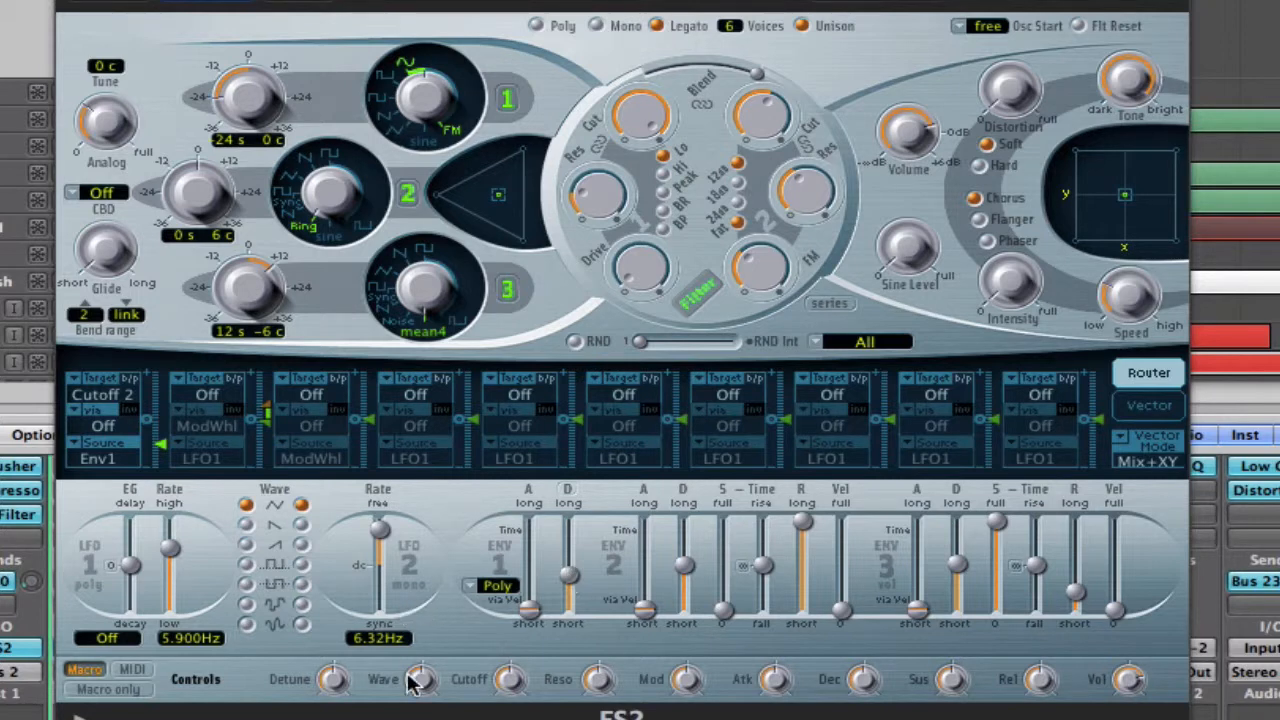
Route Env1 to LPF FM in the second modulation slot with via off and the amount at 0.49.
click(240, 400)
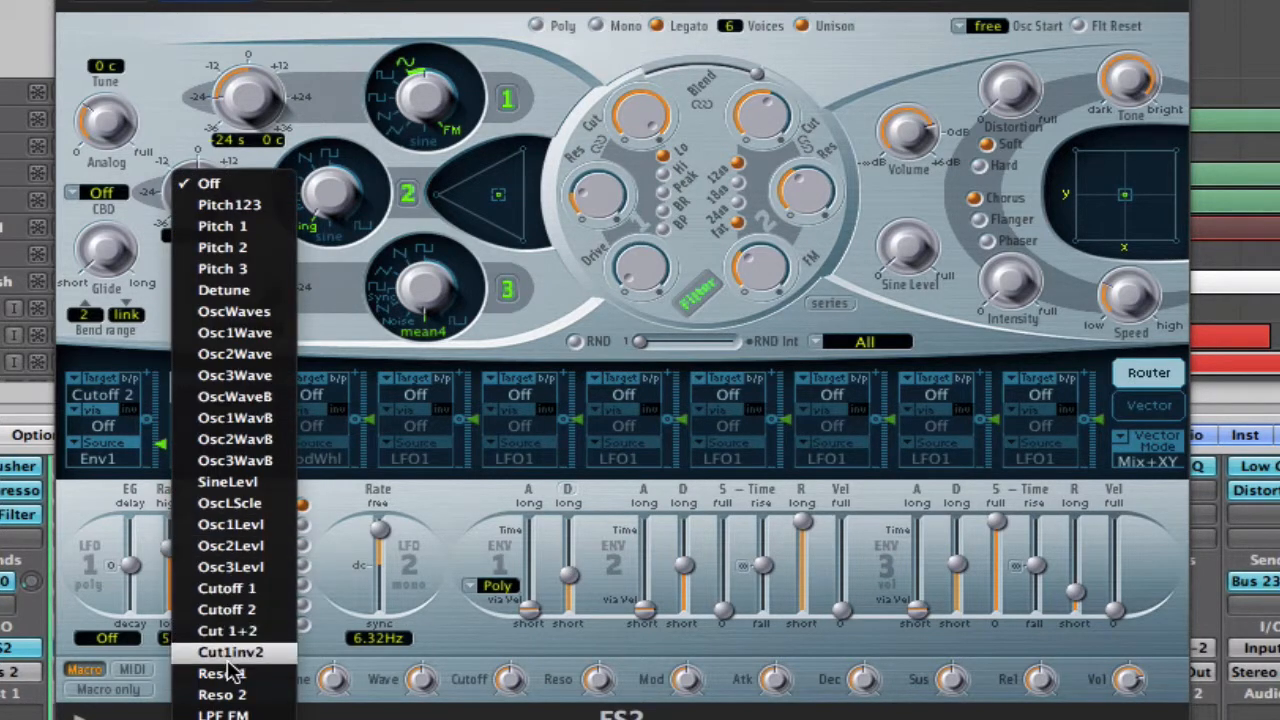
click(222, 708)
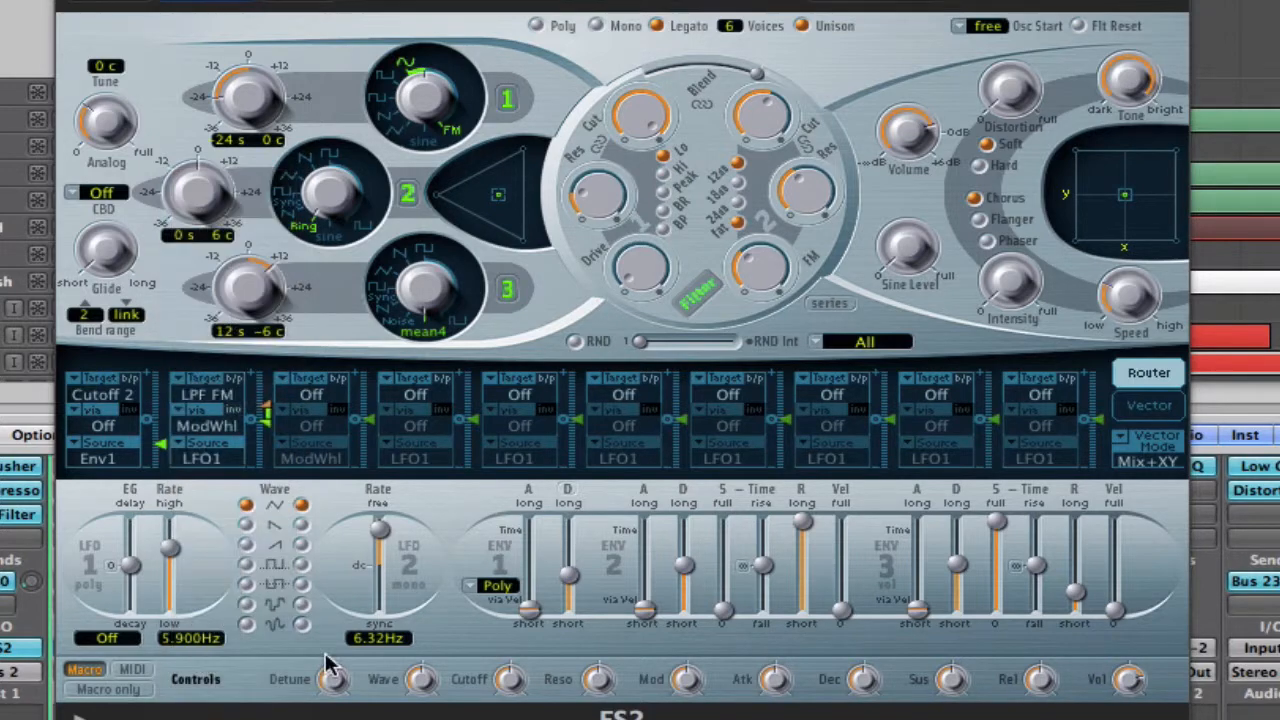
click(207, 426)
click(258, 440)
click(218, 452)
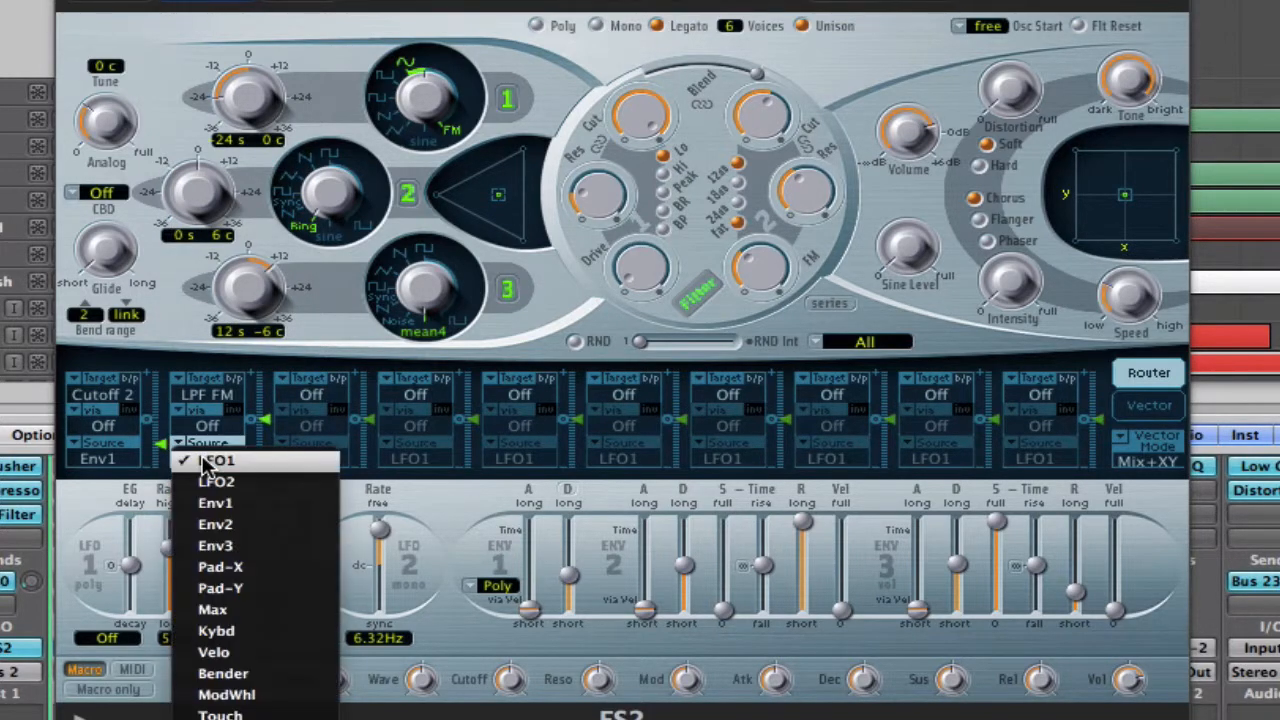
click(245, 505)
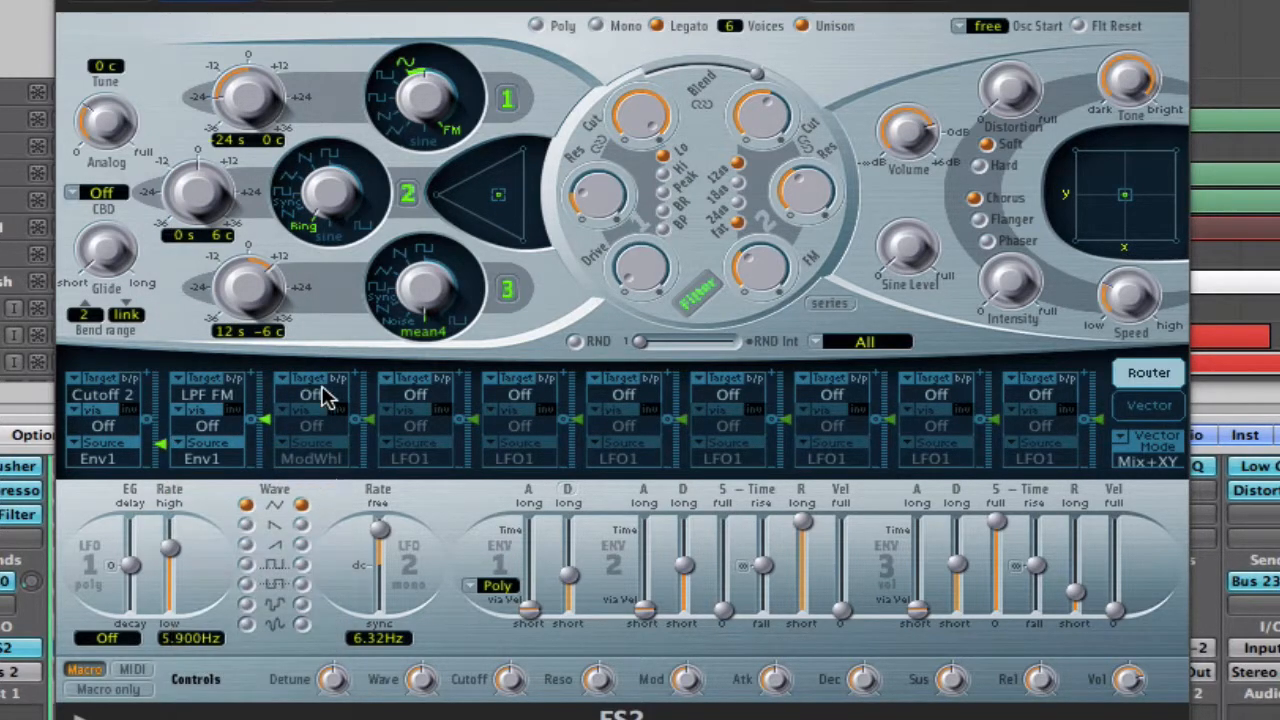
drag(265, 426, 276, 403)
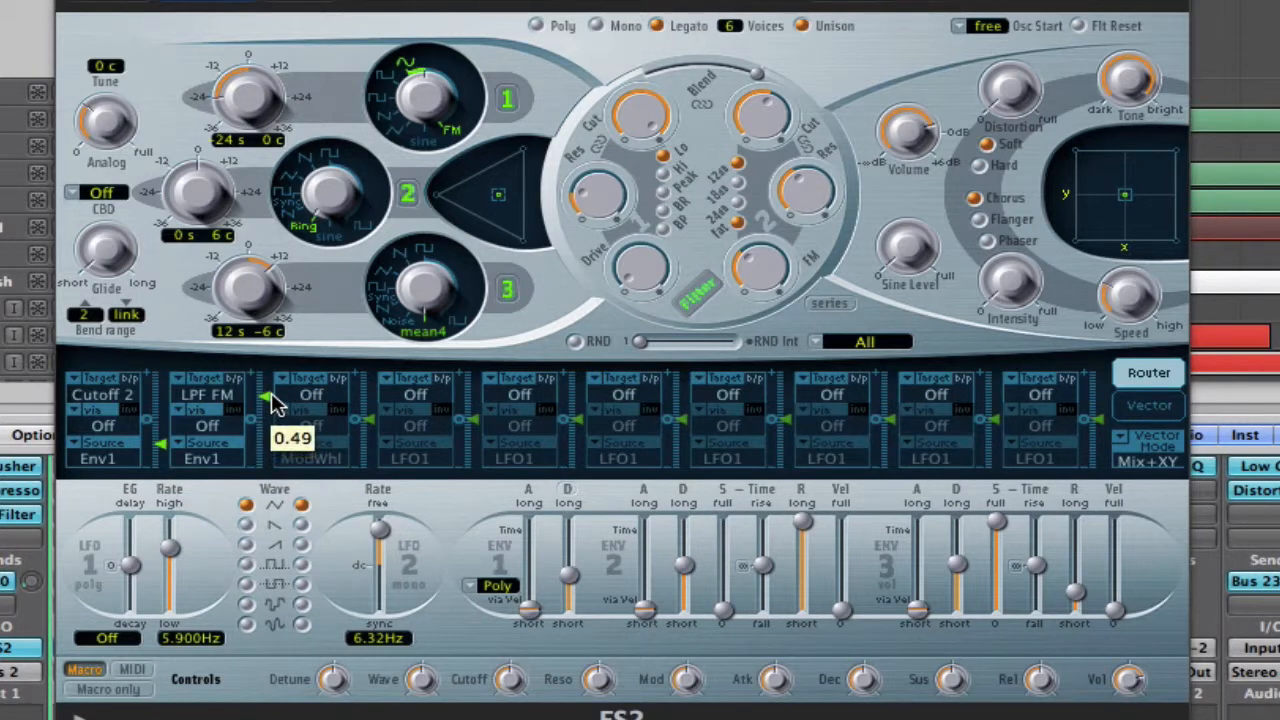
Route Env2 to LPF FM in the third modulation slot and raise the amount to maximum.
click(415, 396)
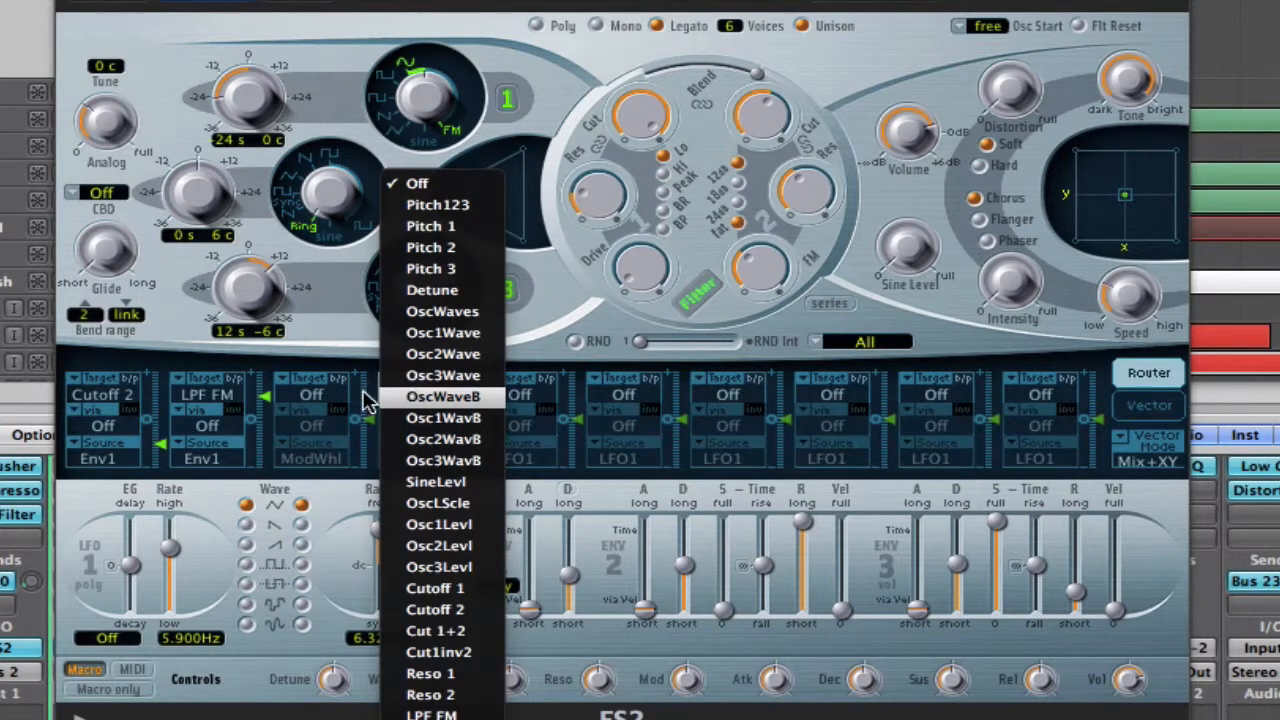
click(314, 400)
click(311, 395)
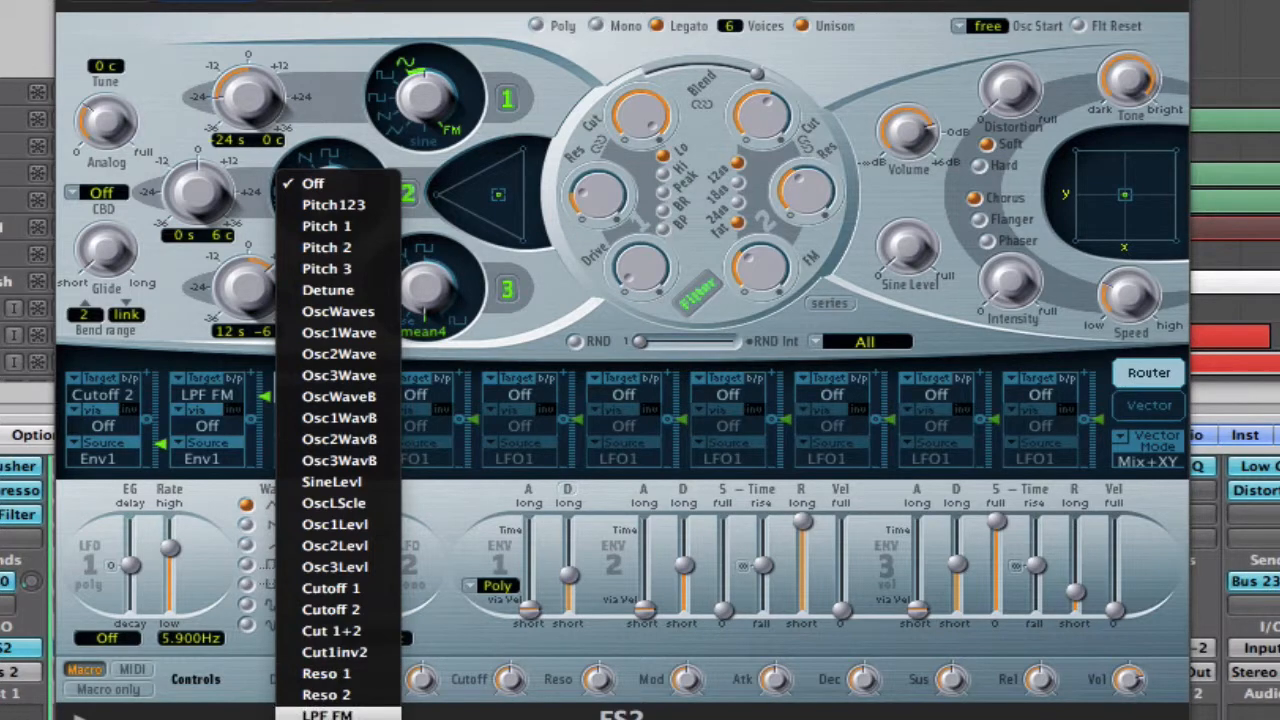
click(365, 713)
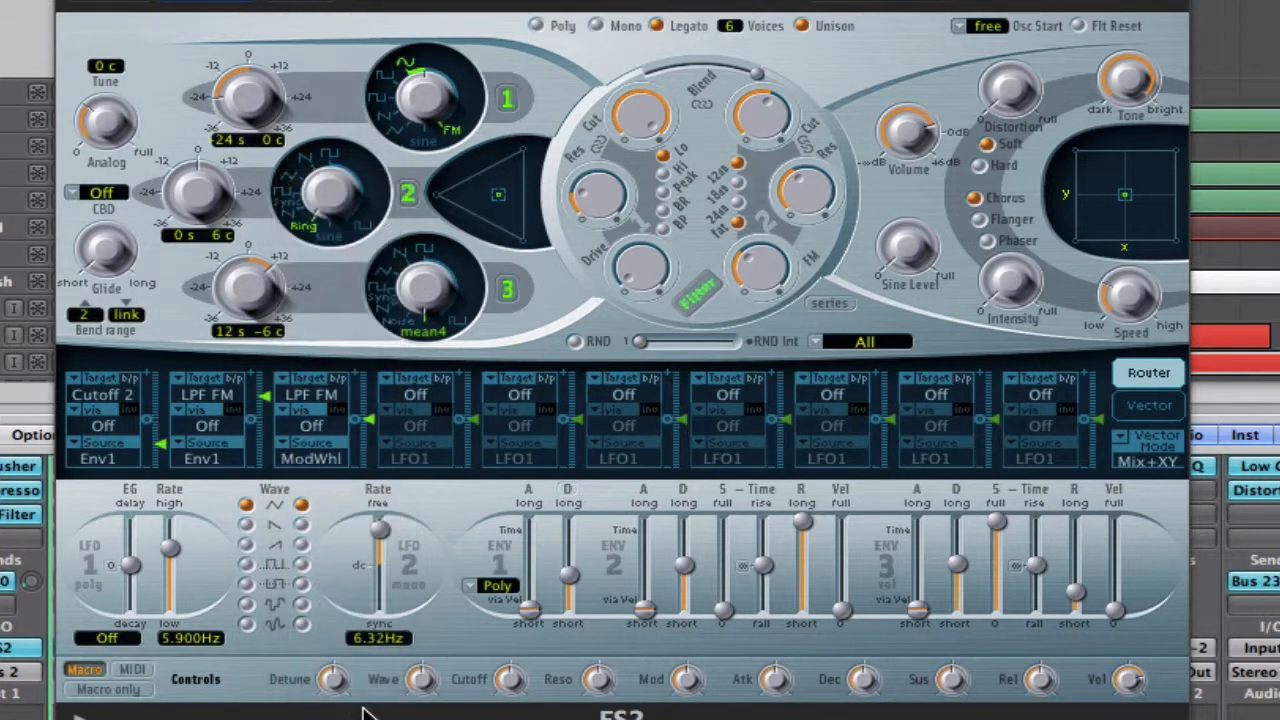
click(318, 458)
click(375, 440)
click(329, 457)
click(340, 472)
drag(371, 421, 382, 328)
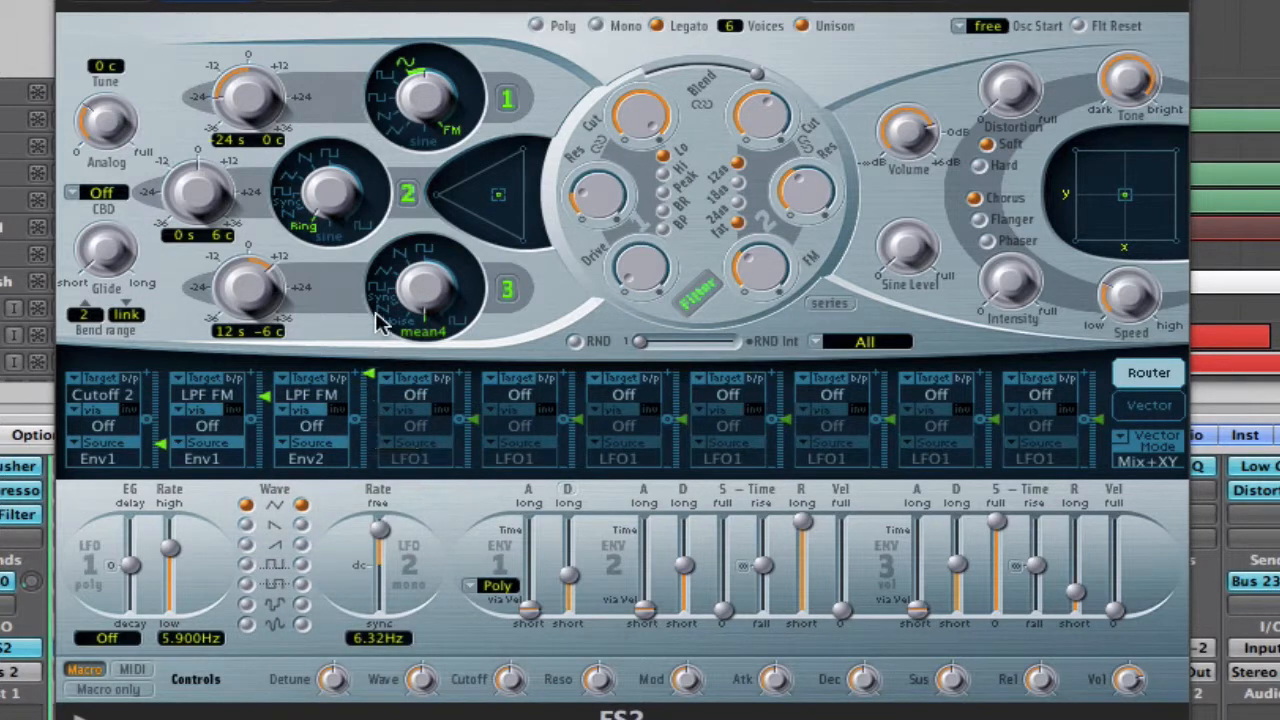
Shape envelope 2 with attack about halfway, decay at 10000 ms, full sustain and the shortest release.
drag(645, 621, 690, 505)
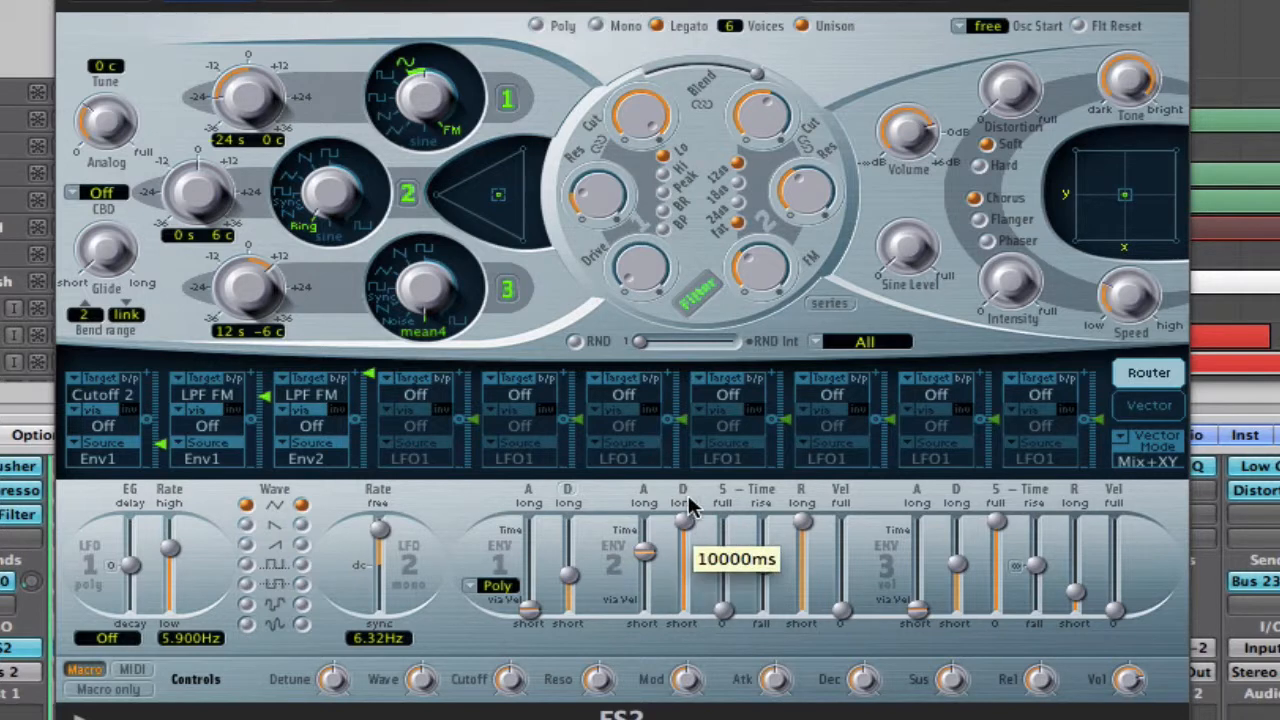
drag(722, 610, 726, 487)
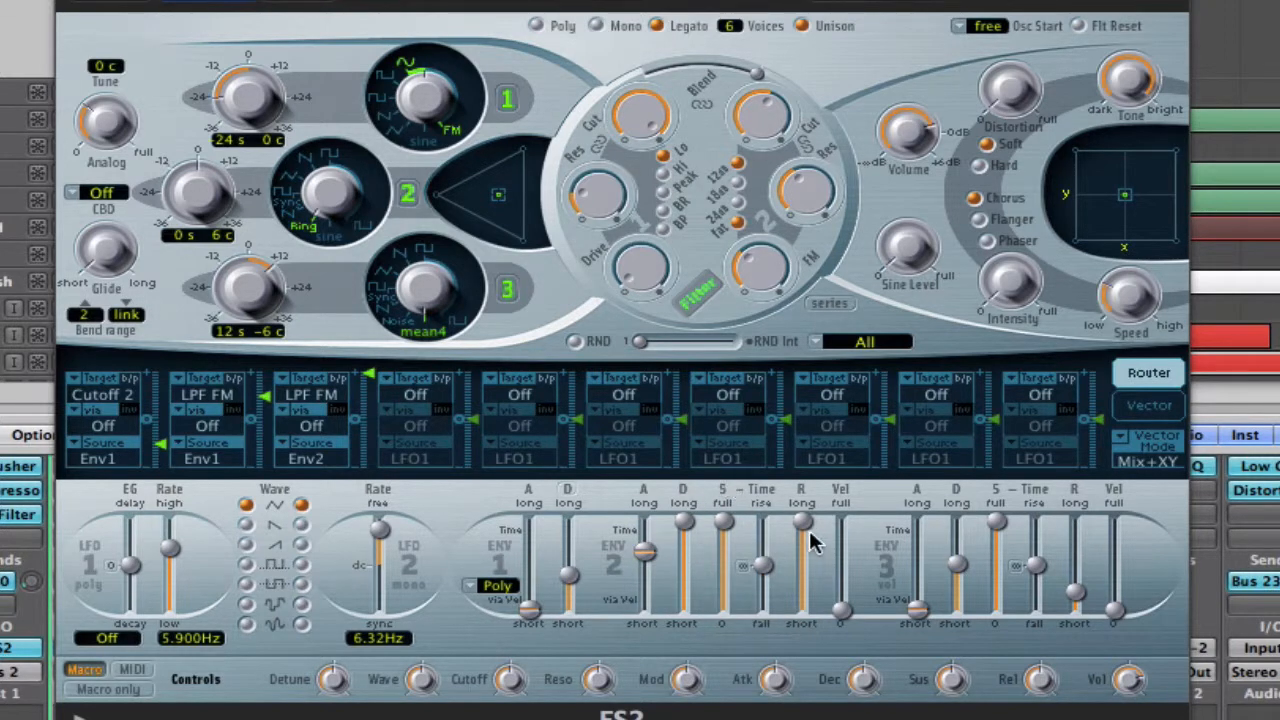
drag(806, 530, 803, 608)
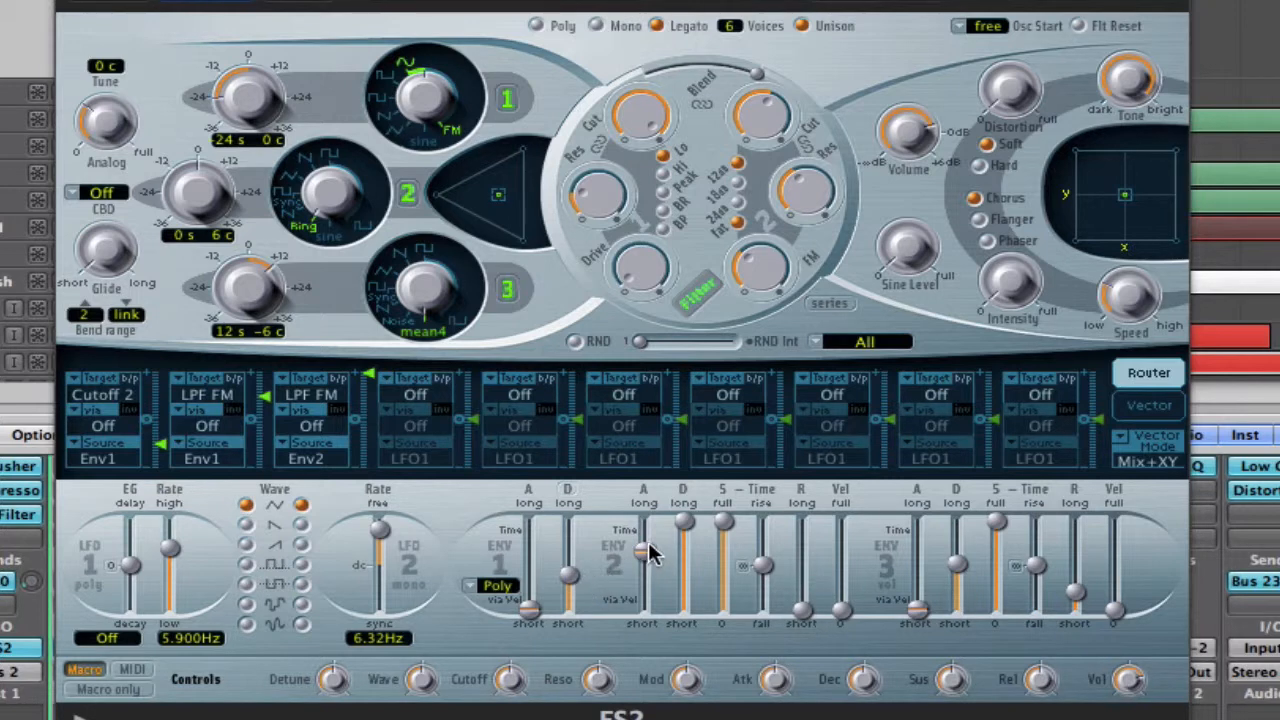
mouse_move(650, 558)
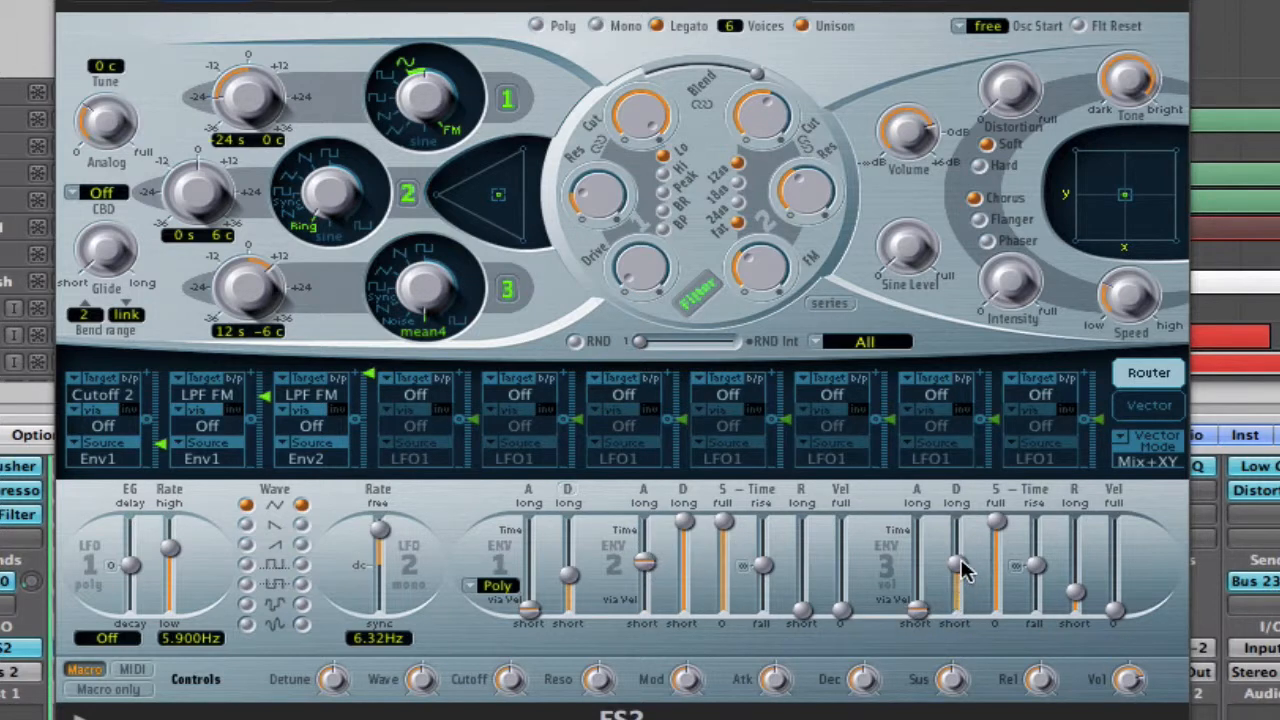
Set envelope 3's decay to maximum and lengthen its release slightly.
drag(960, 570, 963, 449)
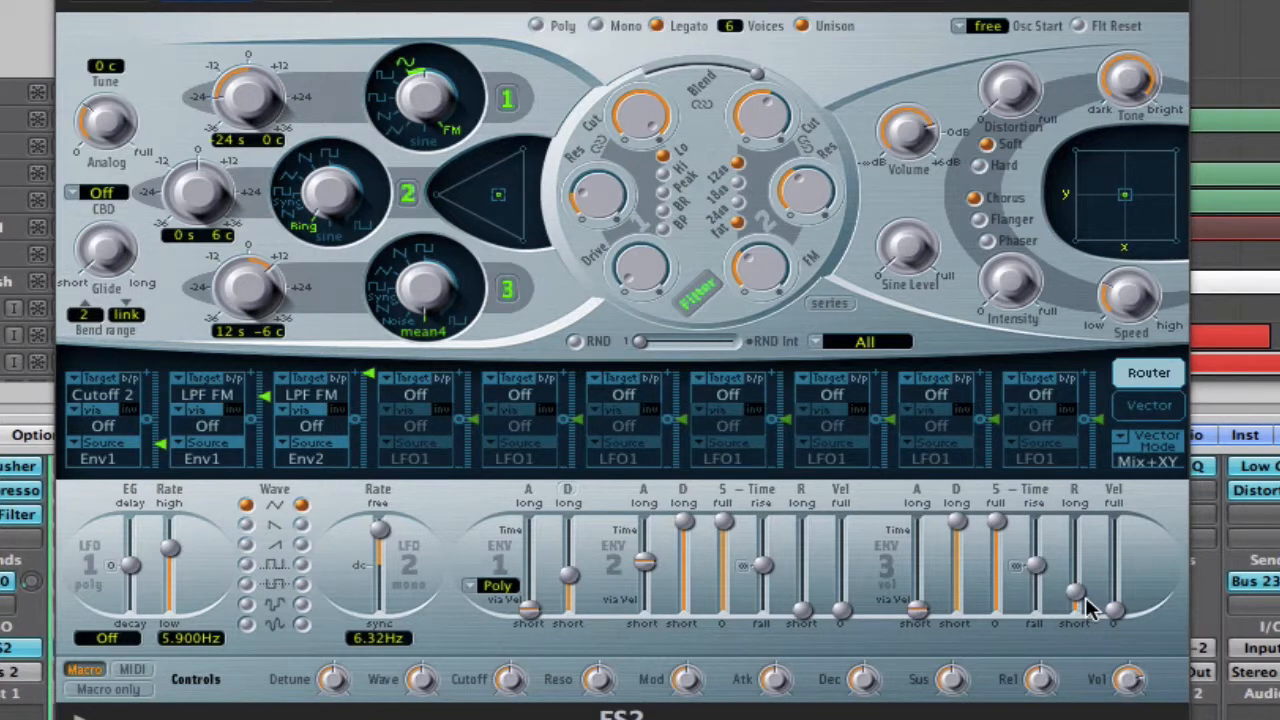
mouse_move(1082, 597)
mouse_move(1082, 597)
mouse_down()
mouse_move(1071, 580)
mouse_move(1082, 588)
mouse_up()
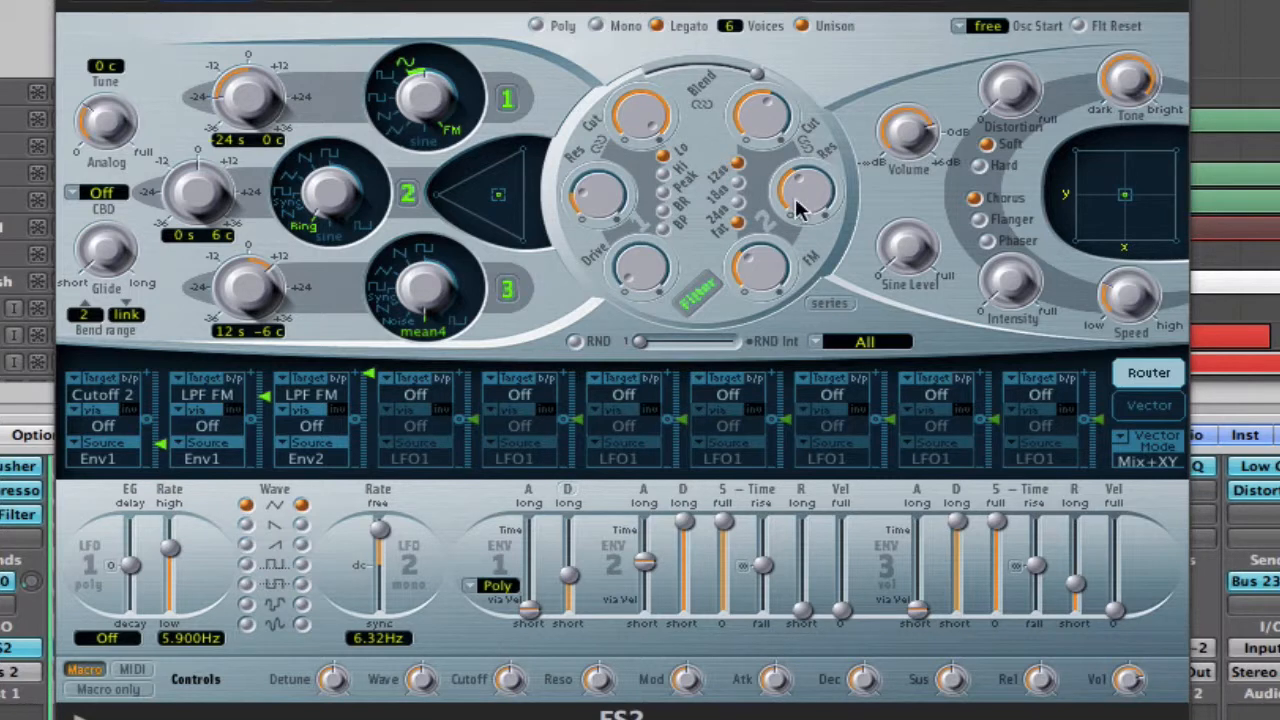
Raise the soft distortion to about 14.8 dB and darken its tone.
drag(1000, 86, 1003, 10)
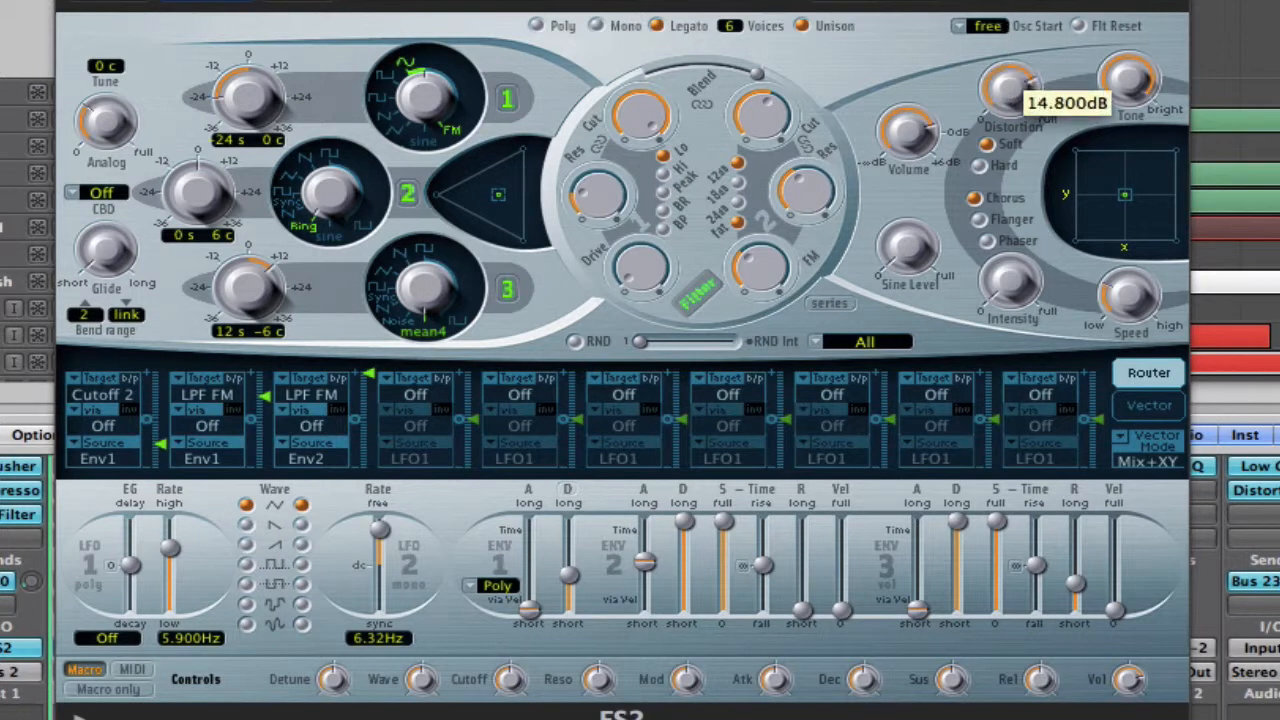
mouse_move(1120, 77)
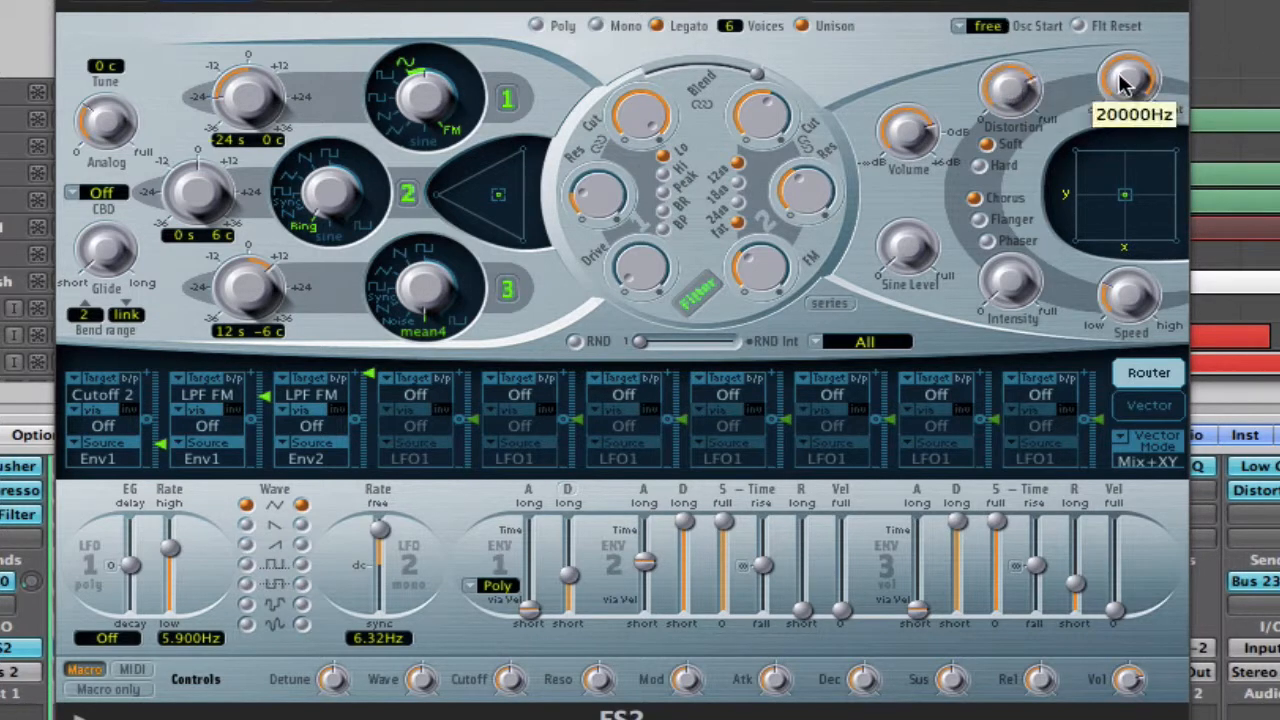
drag(1122, 82, 1140, 182)
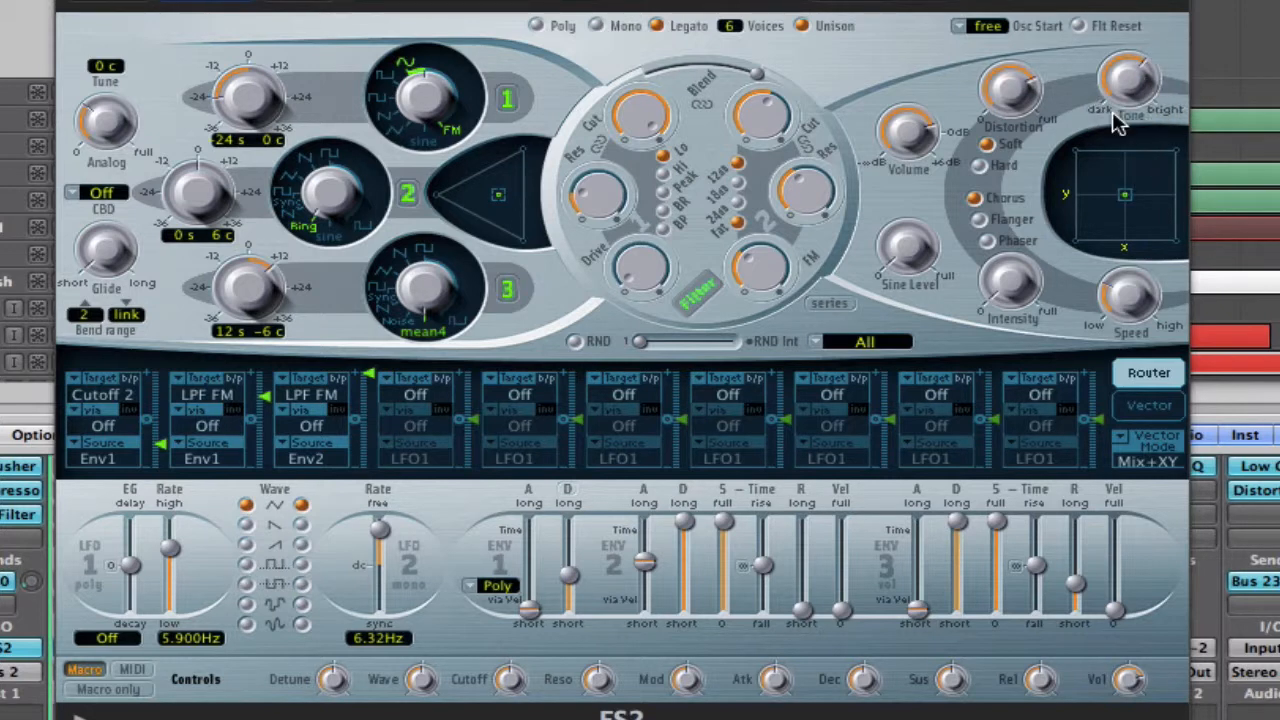
Add a small amount of chorus intensity and glide, and close the ES2 window.
mouse_move(1013, 285)
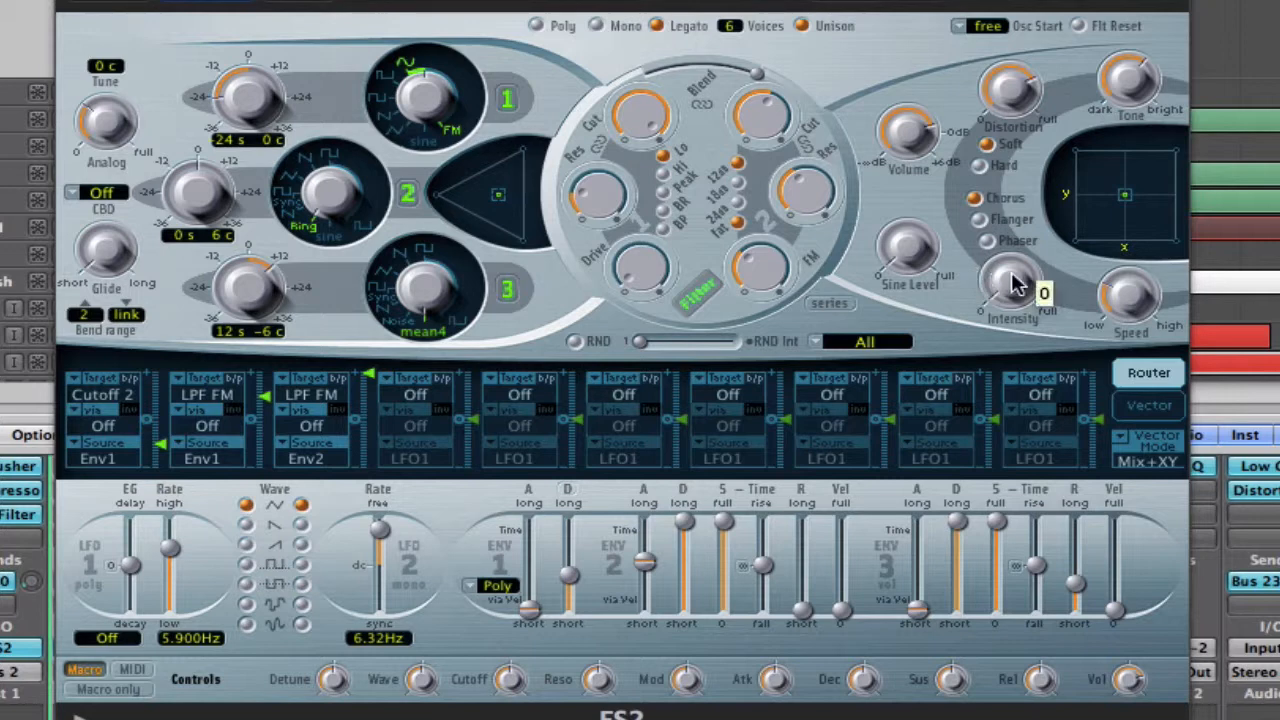
drag(1013, 285, 1010, 258)
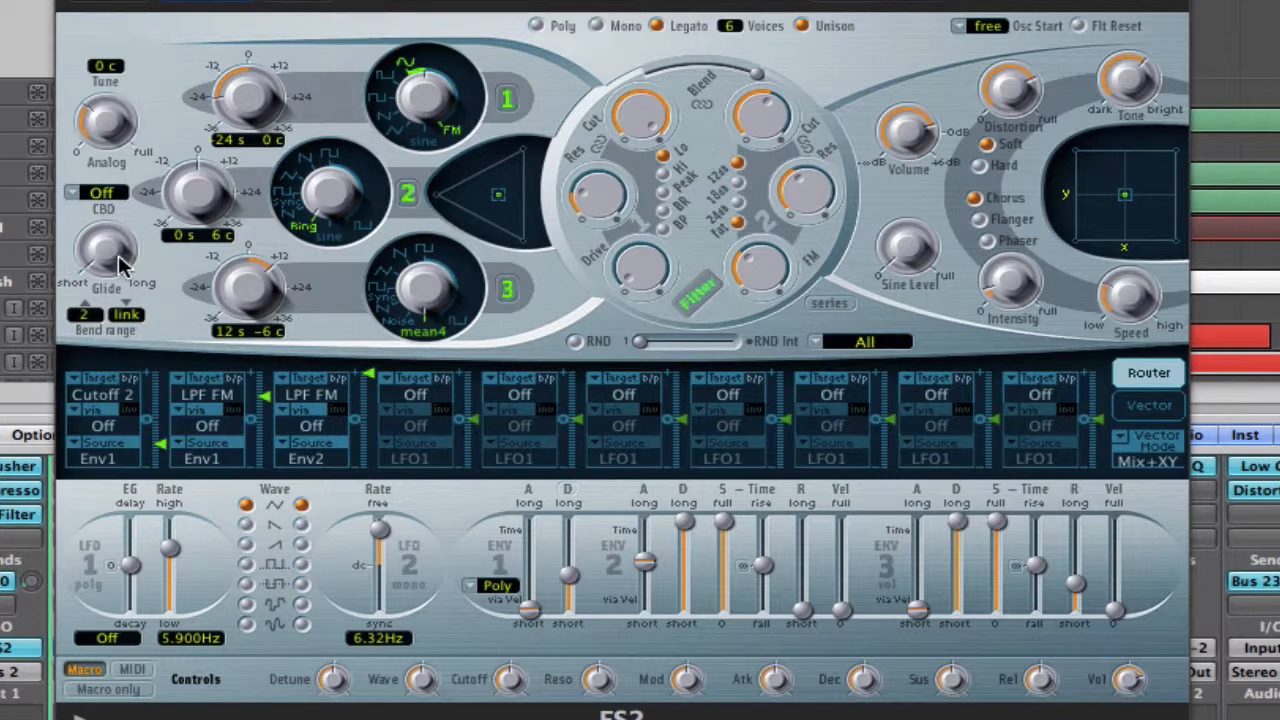
drag(118, 265, 110, 228)
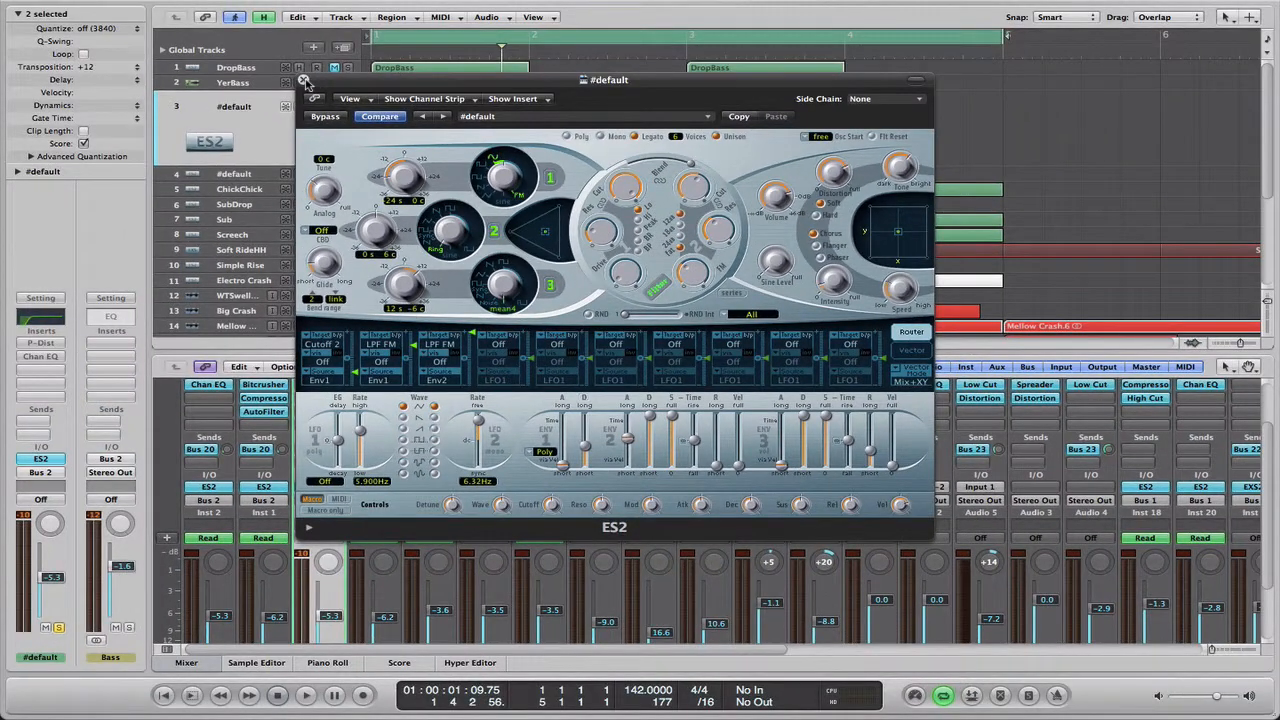
click(305, 80)
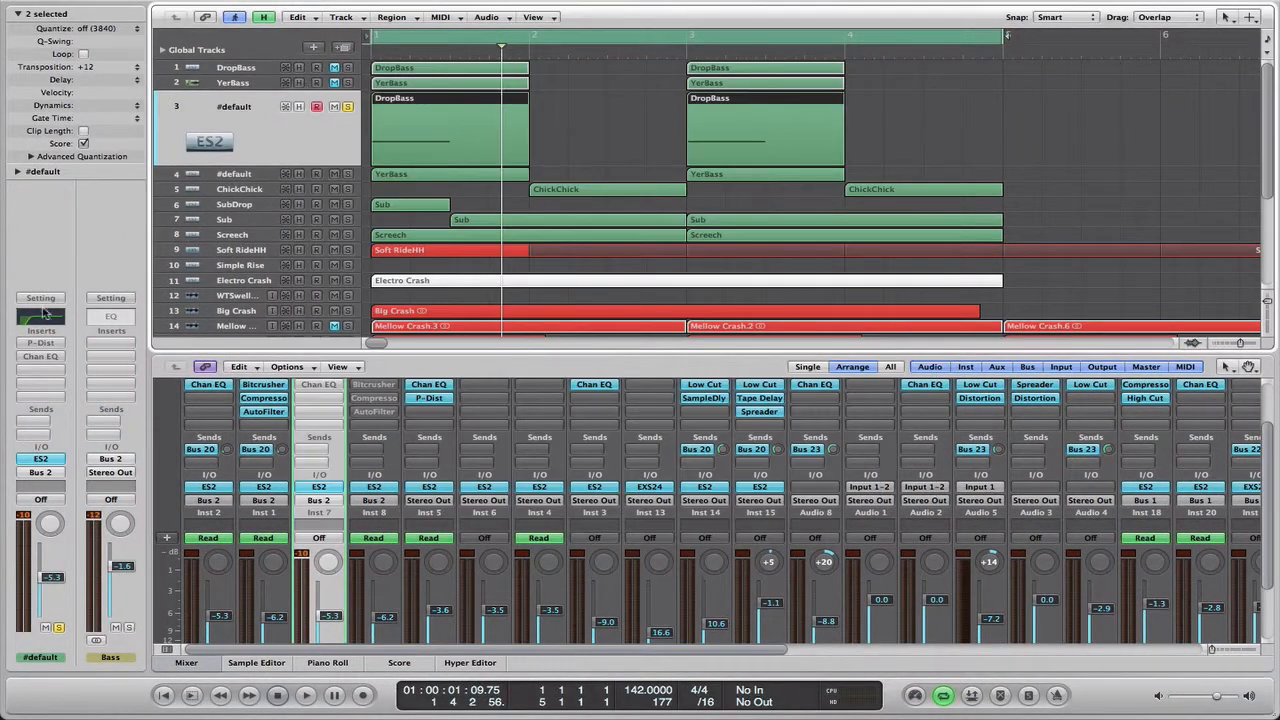
Activate the Phase Distortion insert on track 3, try its mix at 100%, and settle on 25%.
click(40, 343)
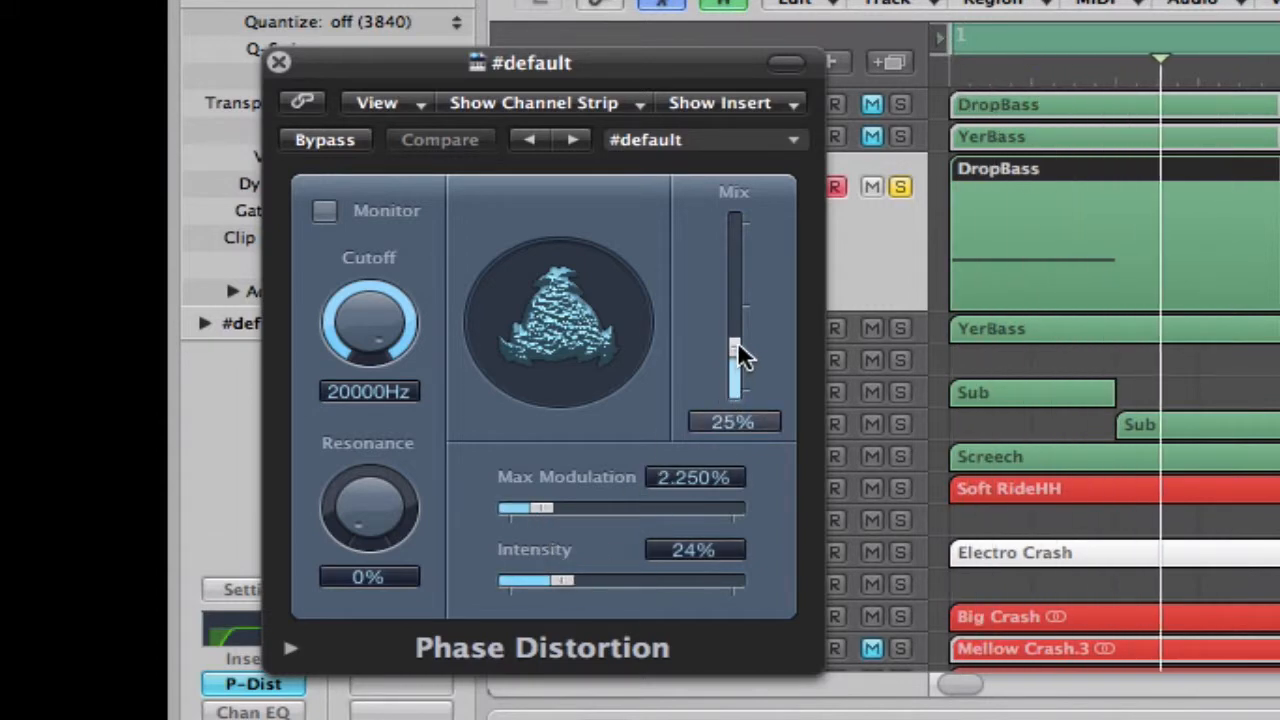
drag(734, 355, 760, 150)
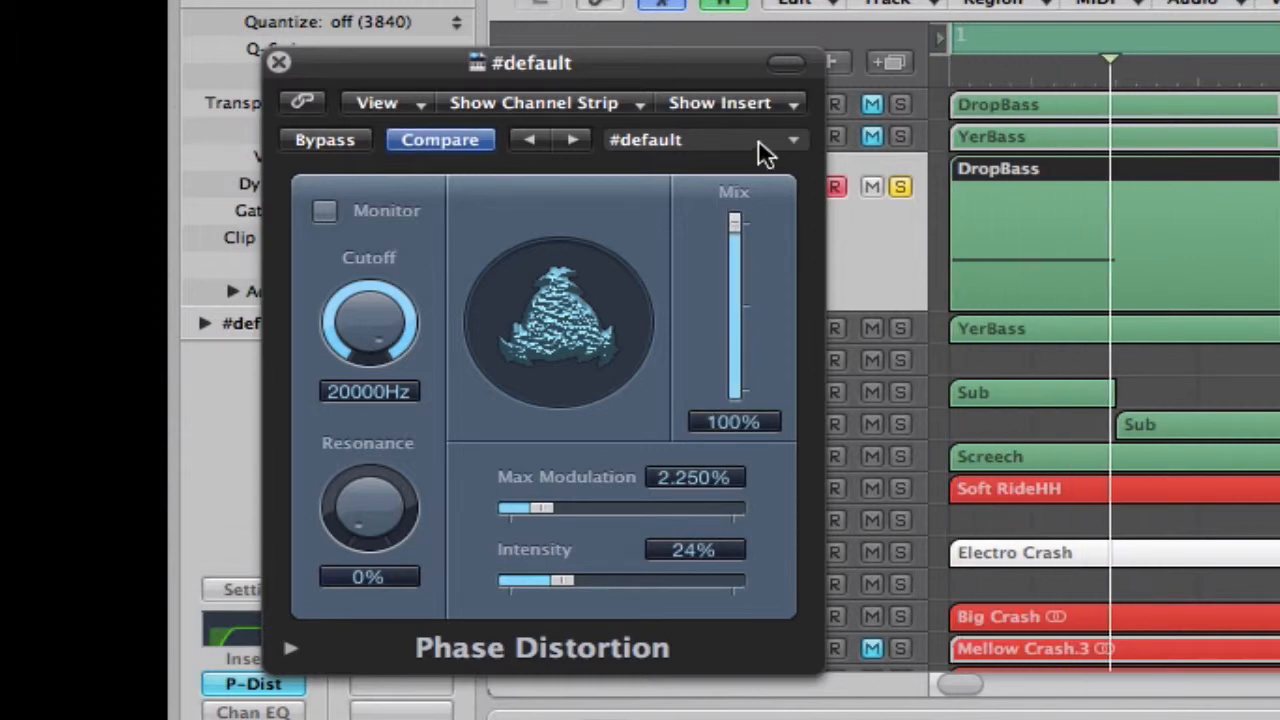
drag(735, 221, 732, 346)
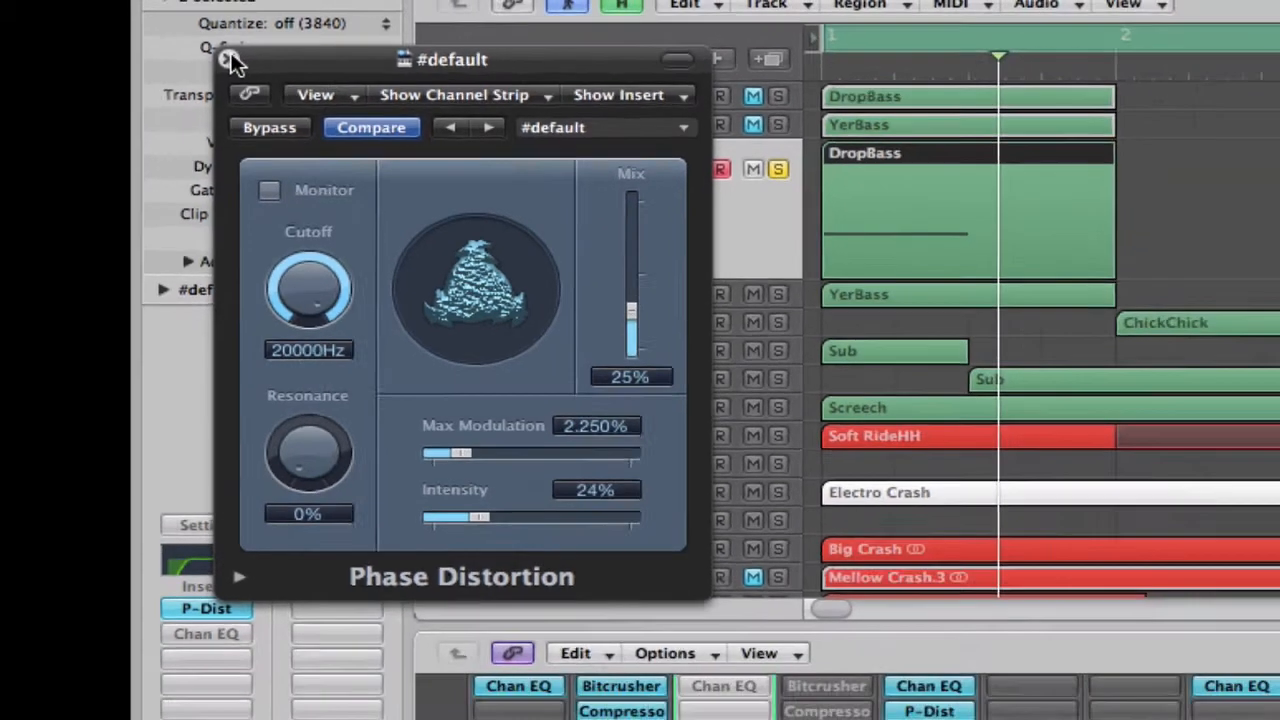
click(278, 62)
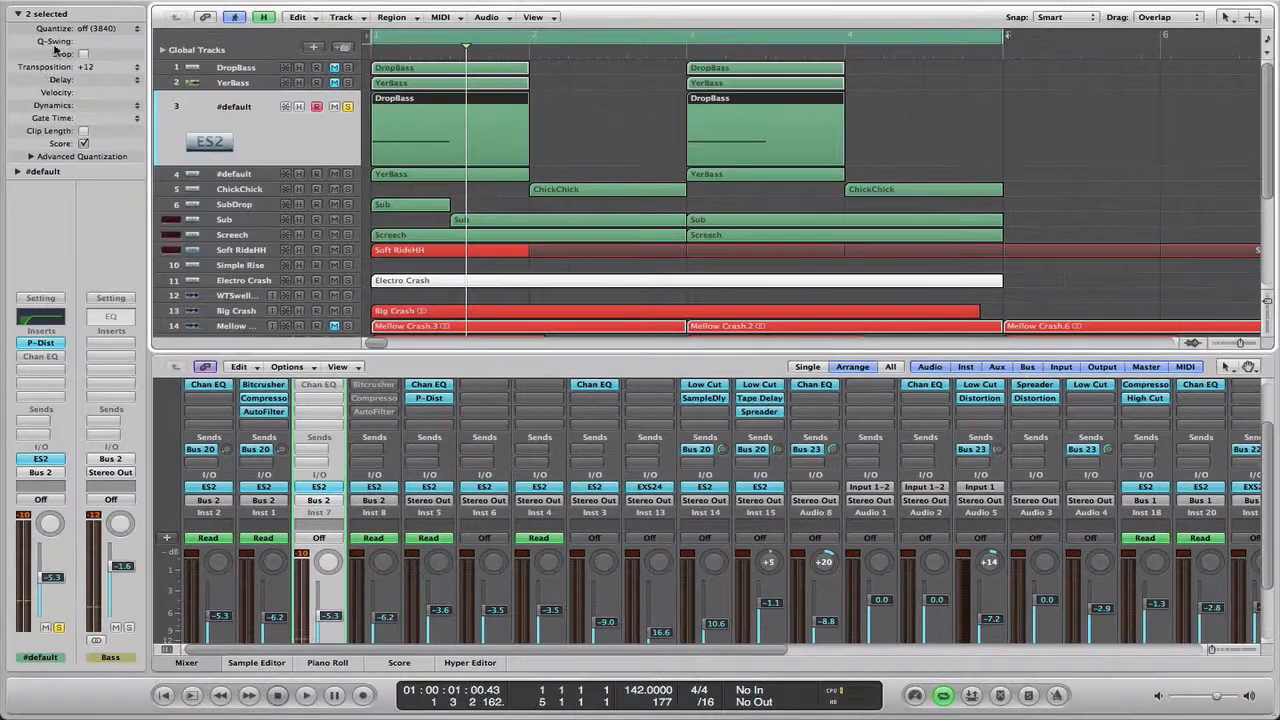
Activate the Channel EQ insert on track 3 and play back the bass sound.
click(40, 357)
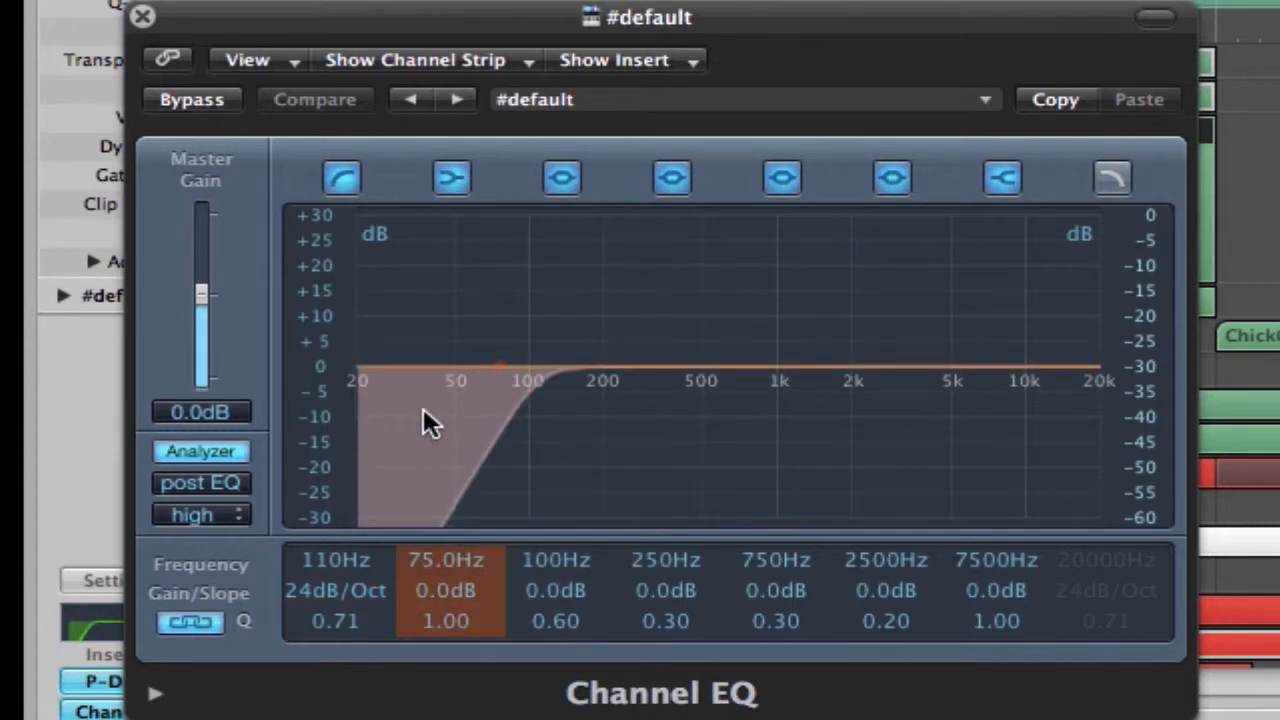
click(143, 20)
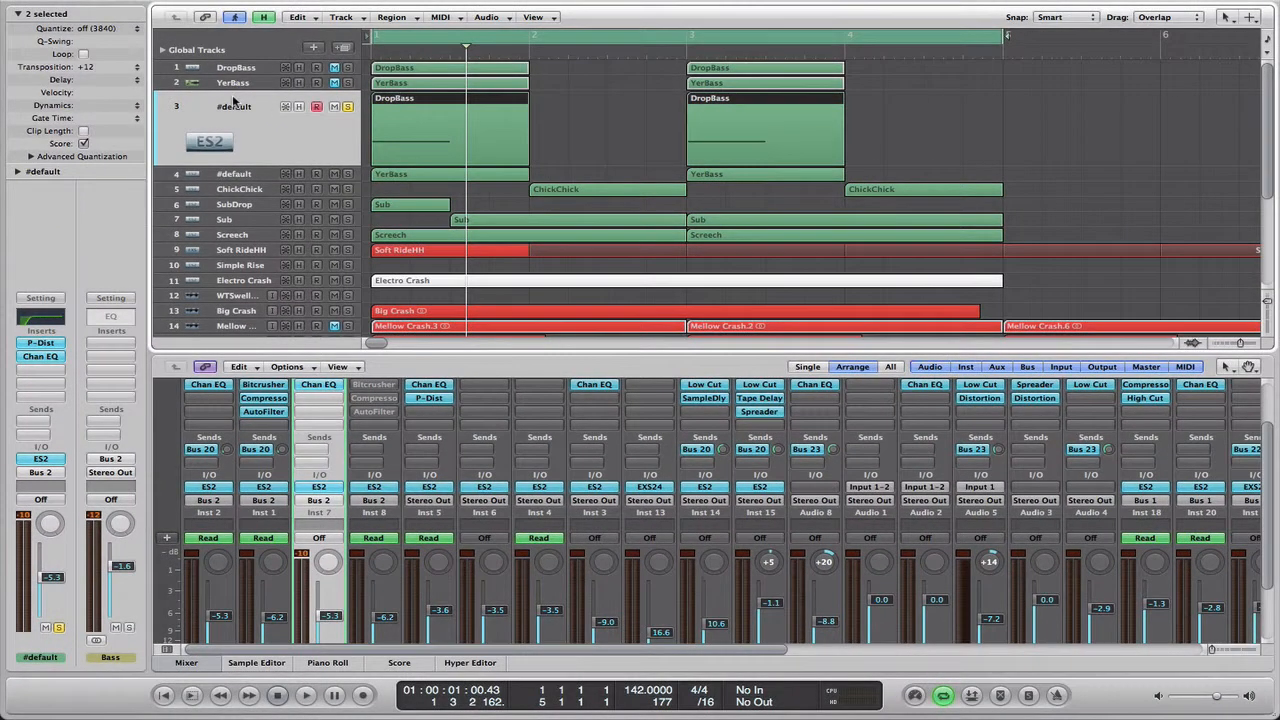
key(space)
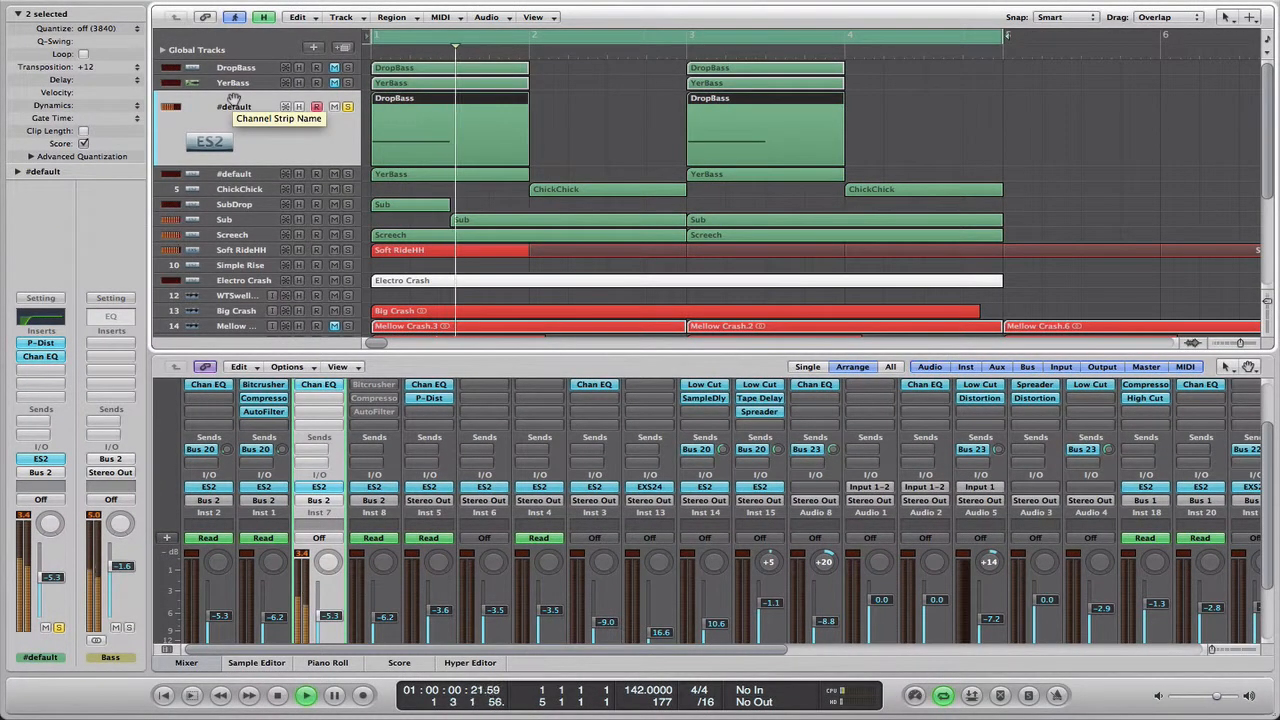
Add a send from track 3 to Bus 20 (Rvb).
click(47, 431)
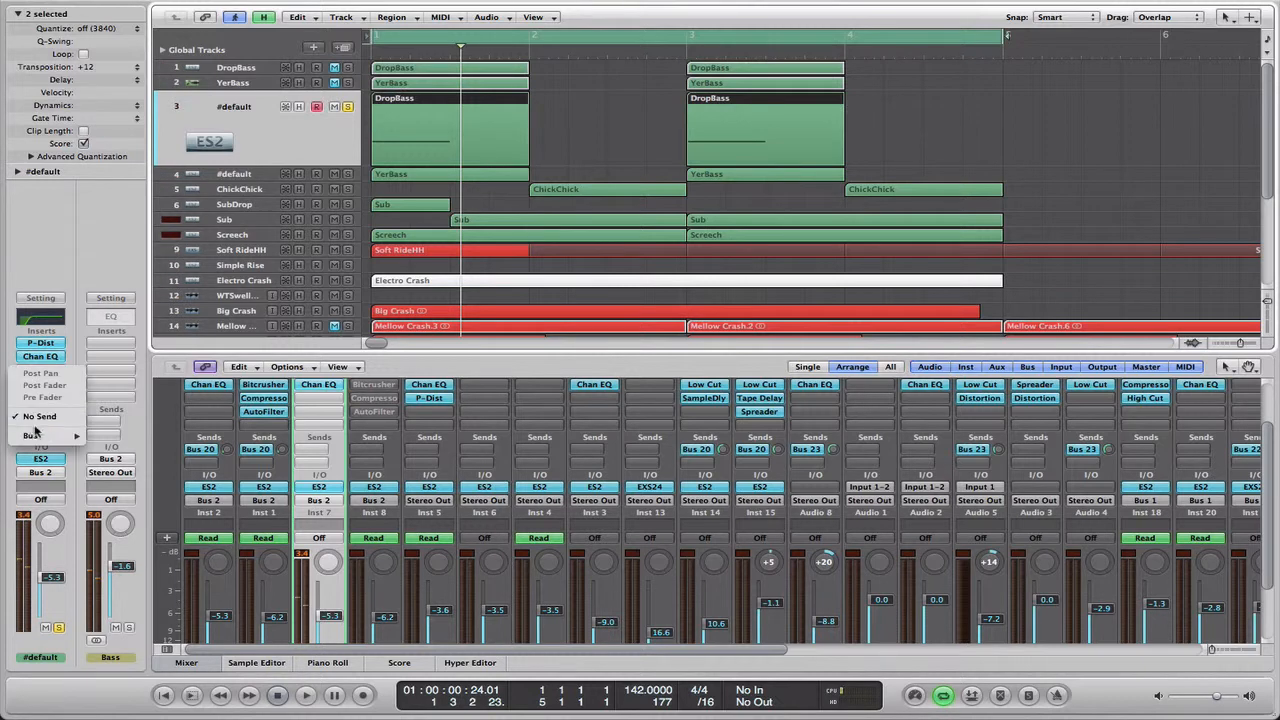
mouse_move(60, 436)
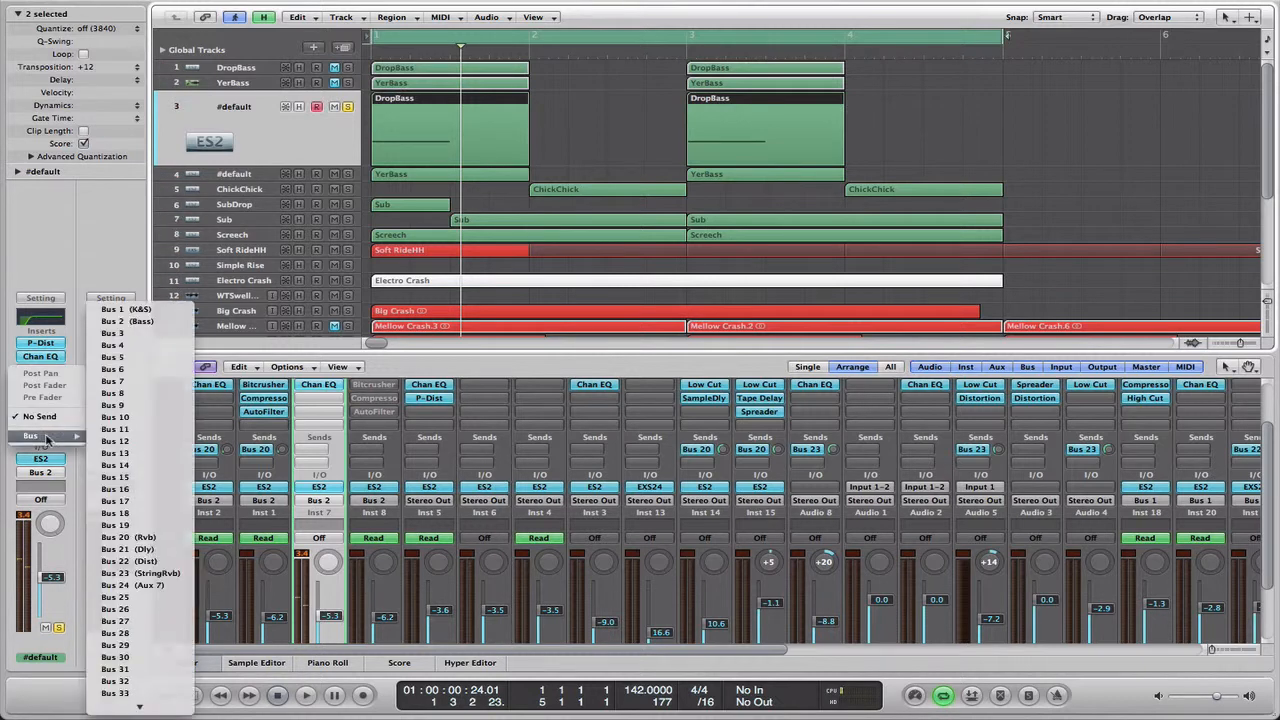
click(160, 541)
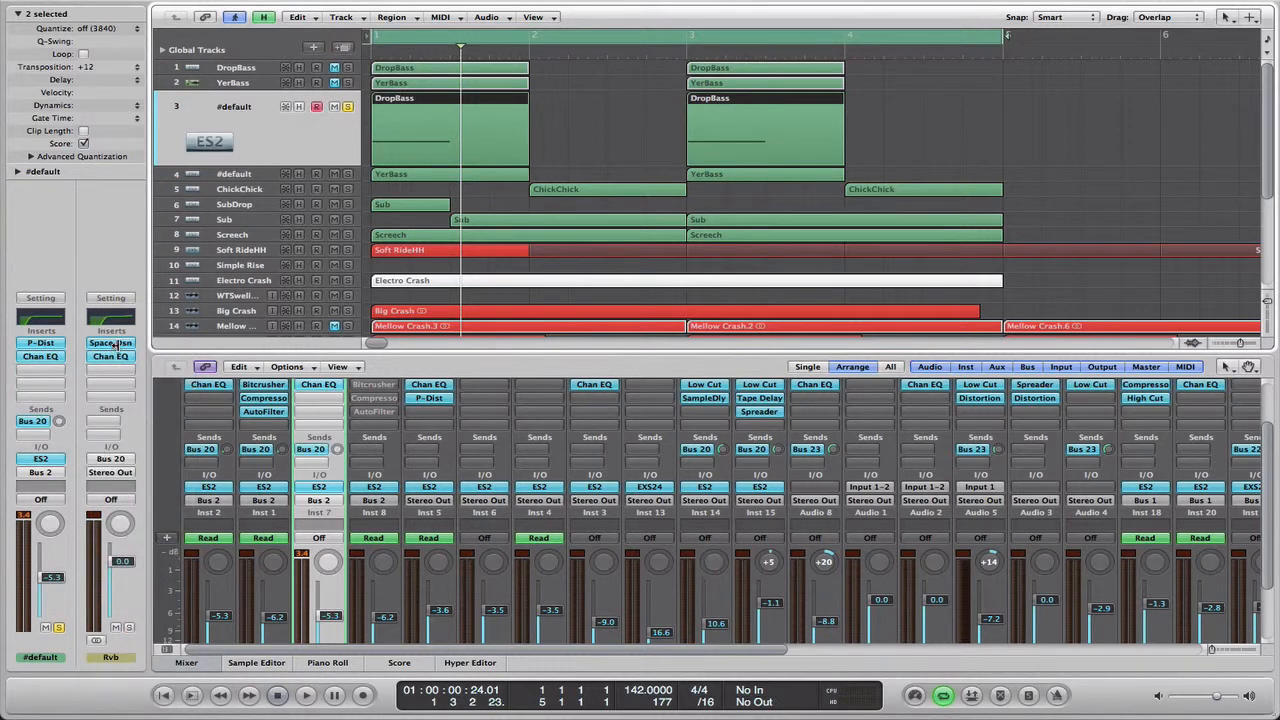
Examine the Space Designer and Channel EQ settings on the Rvb bus.
click(113, 343)
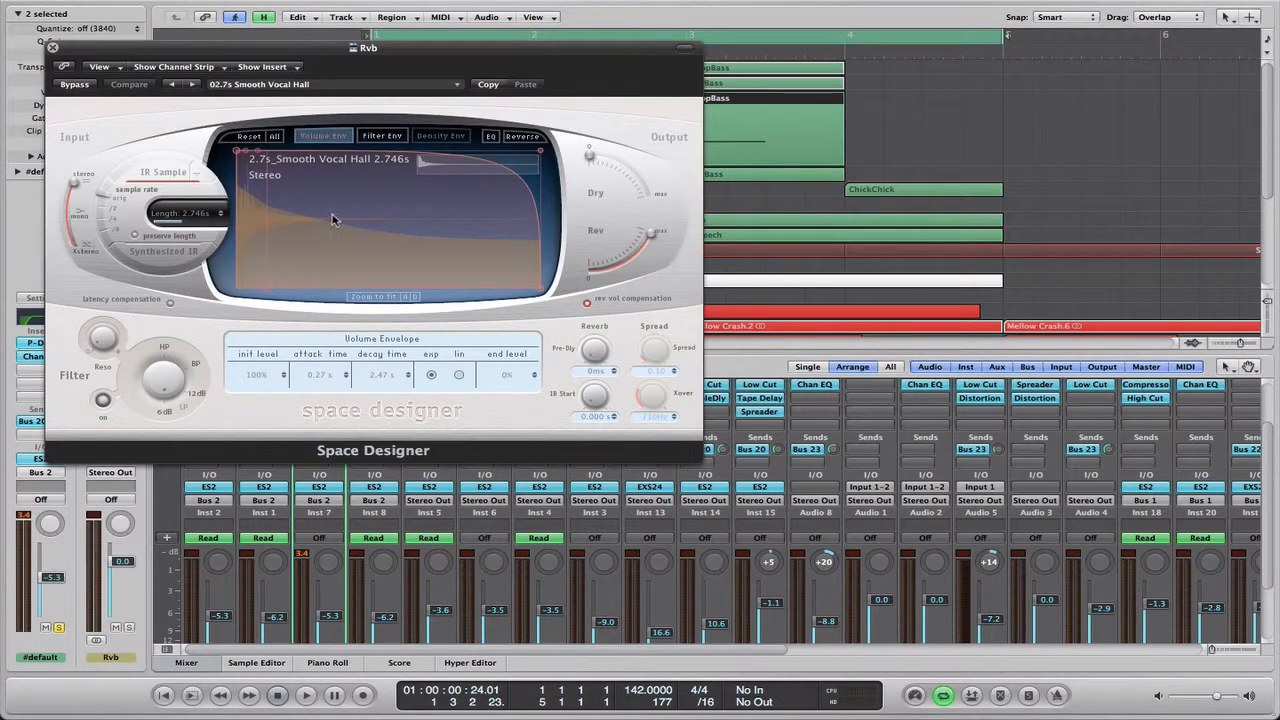
click(53, 47)
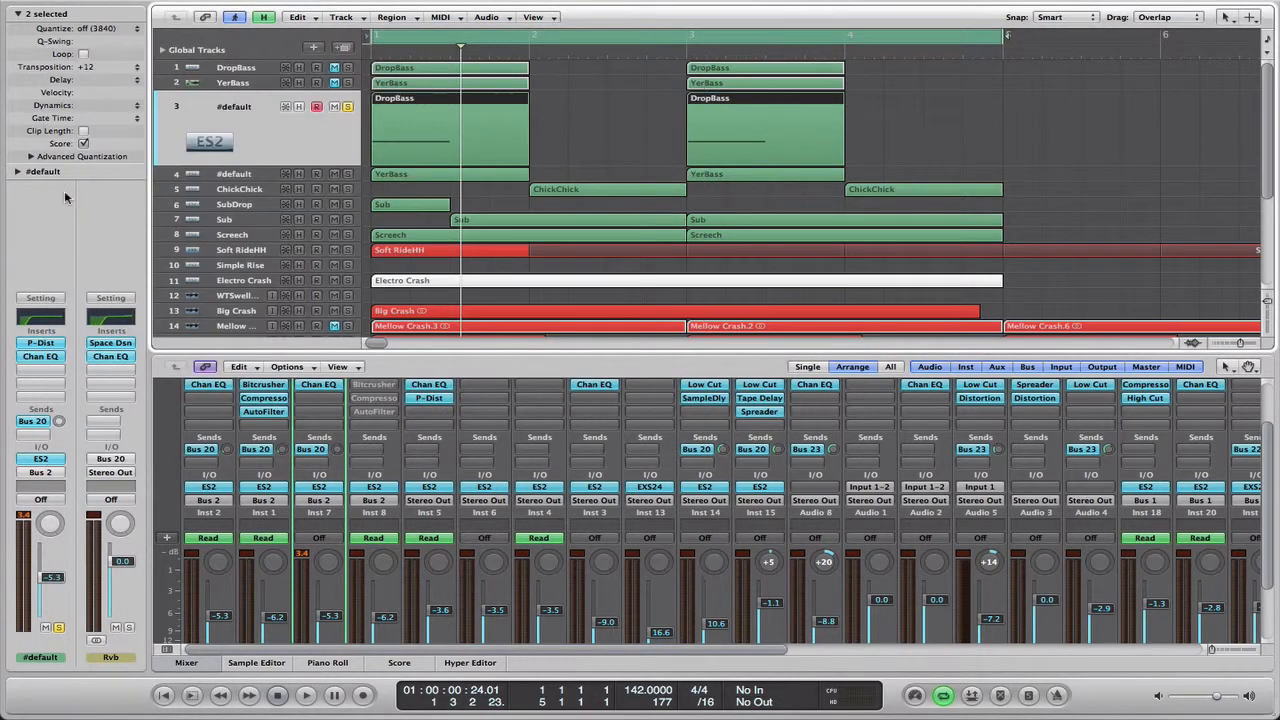
click(110, 356)
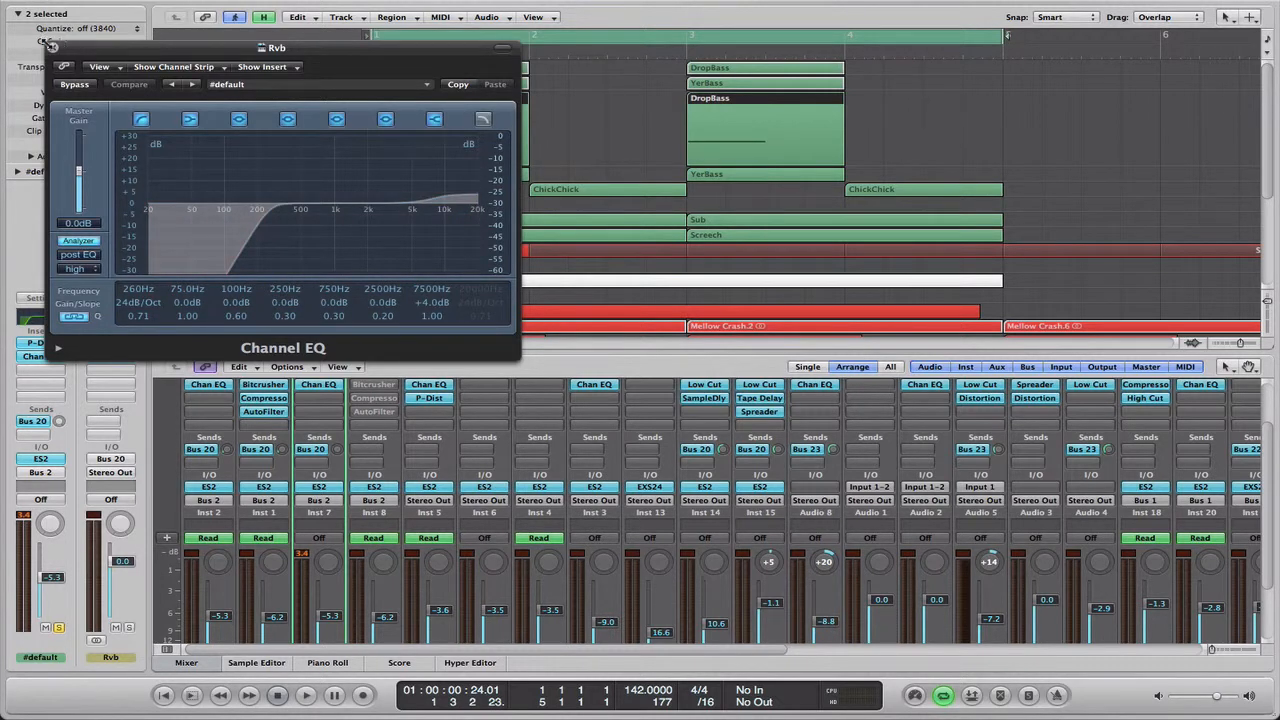
click(53, 47)
Raise track 3's Bus 20 send to a low level and play back the bass with reverb.
drag(59, 423, 60, 409)
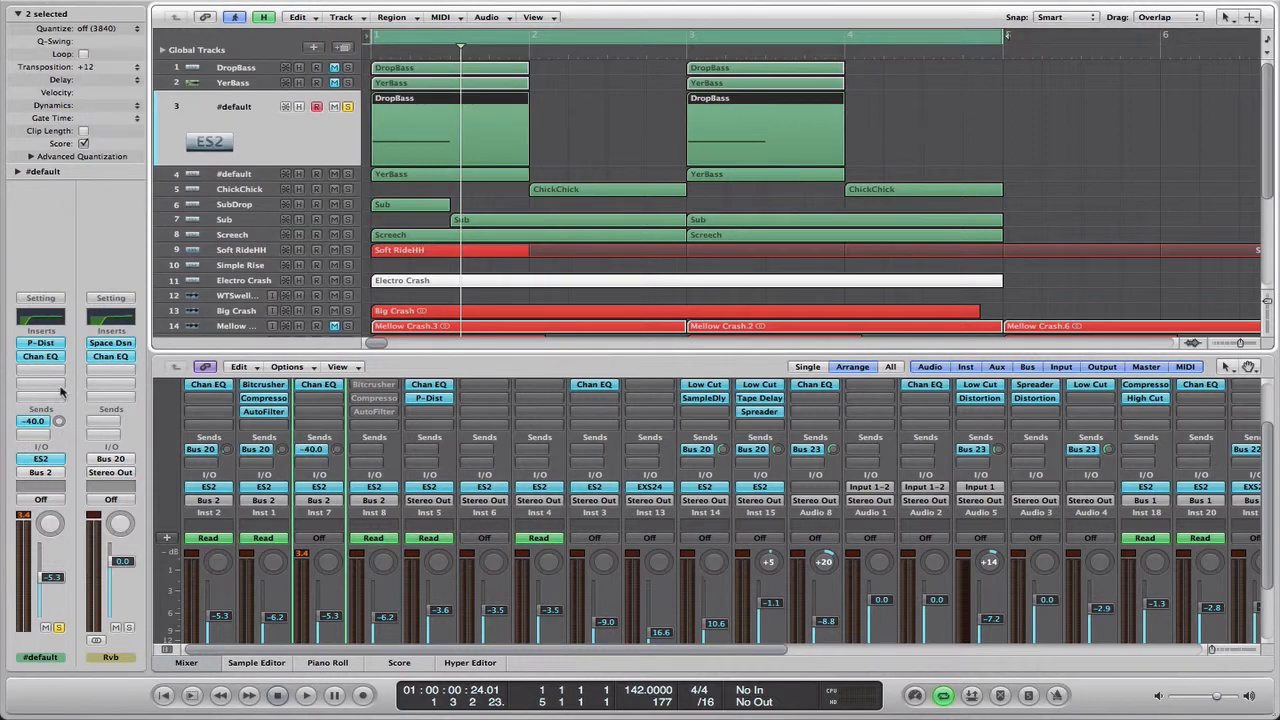
key(space)
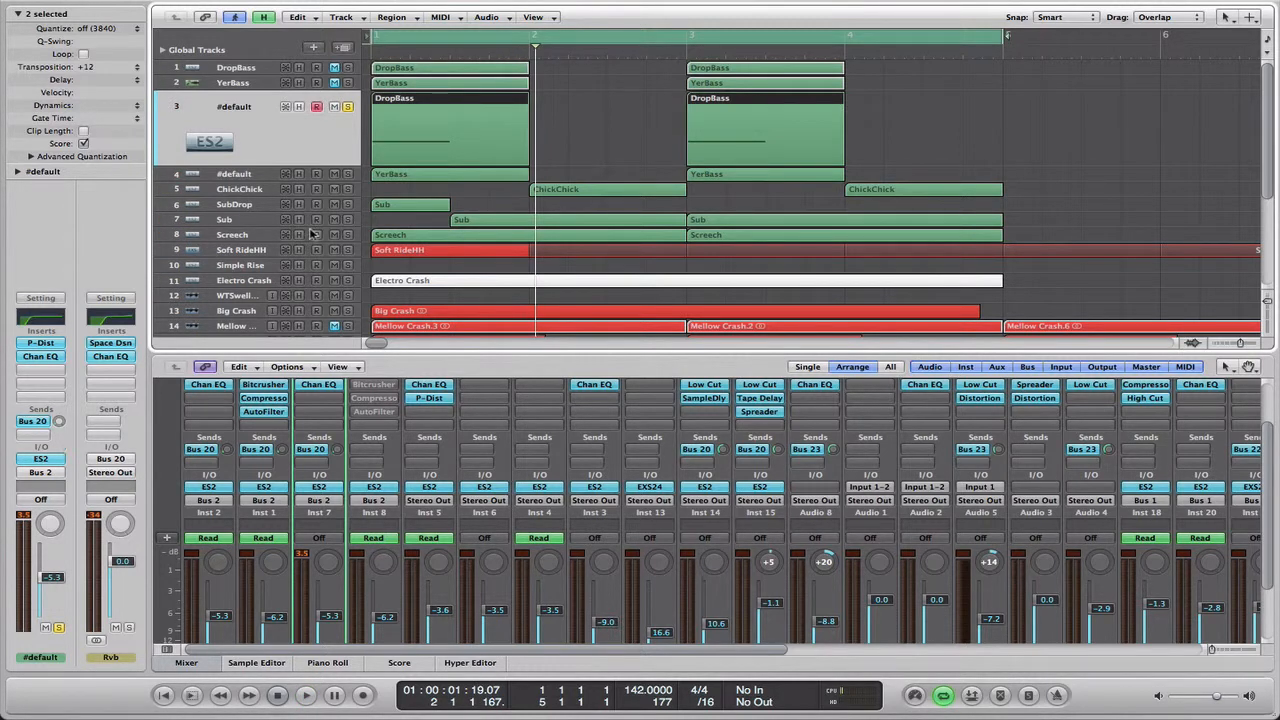
Solo track 4 in place of track 3 and open track 4's ES2 synth in full view.
click(348, 107)
click(253, 174)
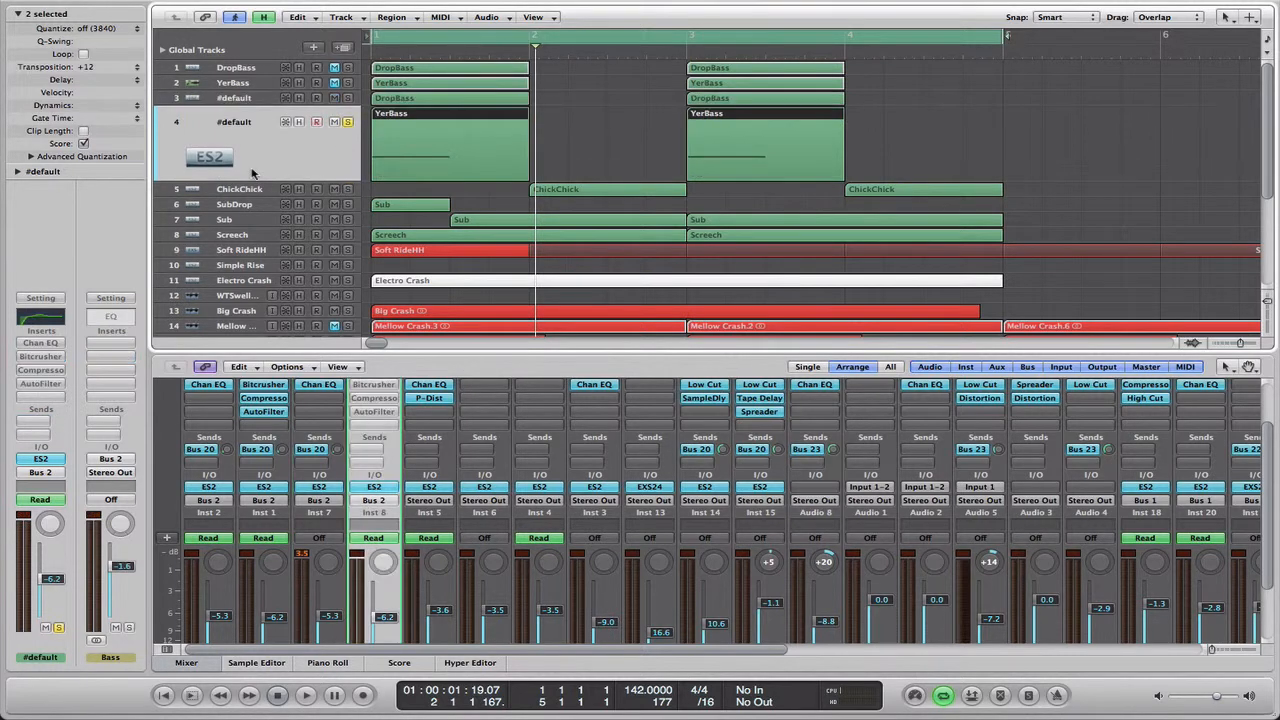
click(40, 460)
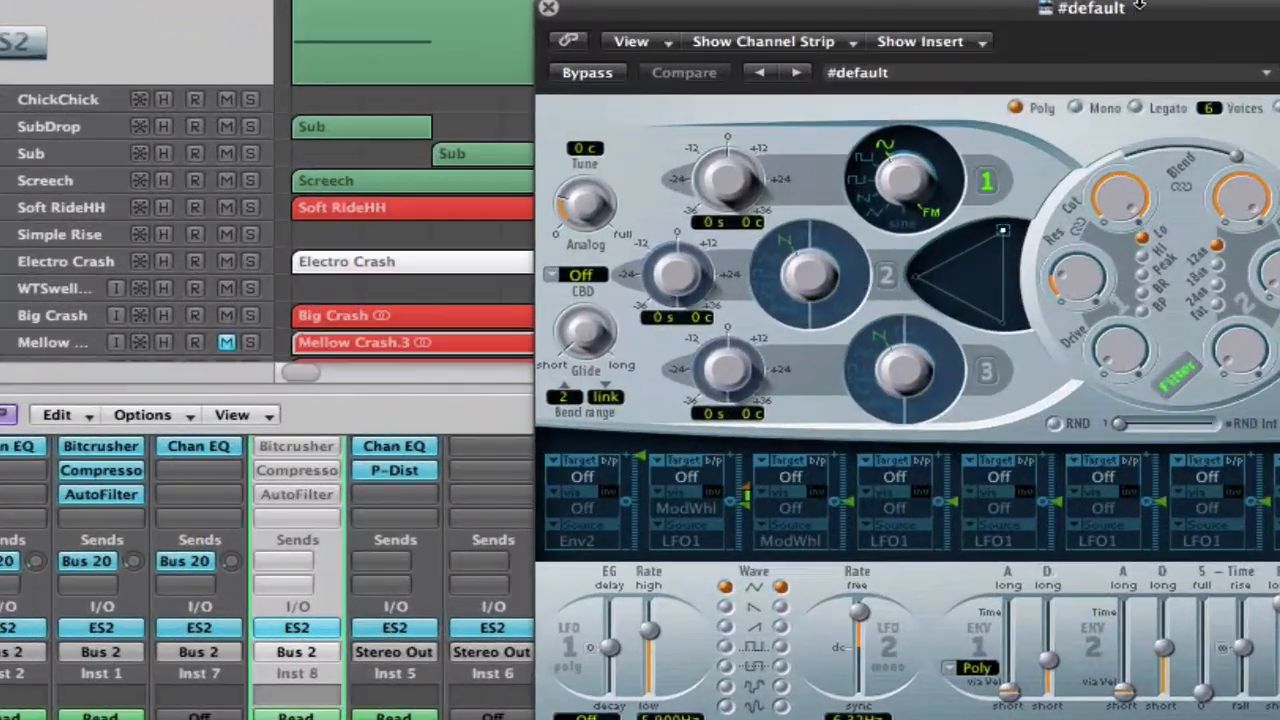
drag(816, 150, 787, 145)
drag(1036, 20, 608, 0)
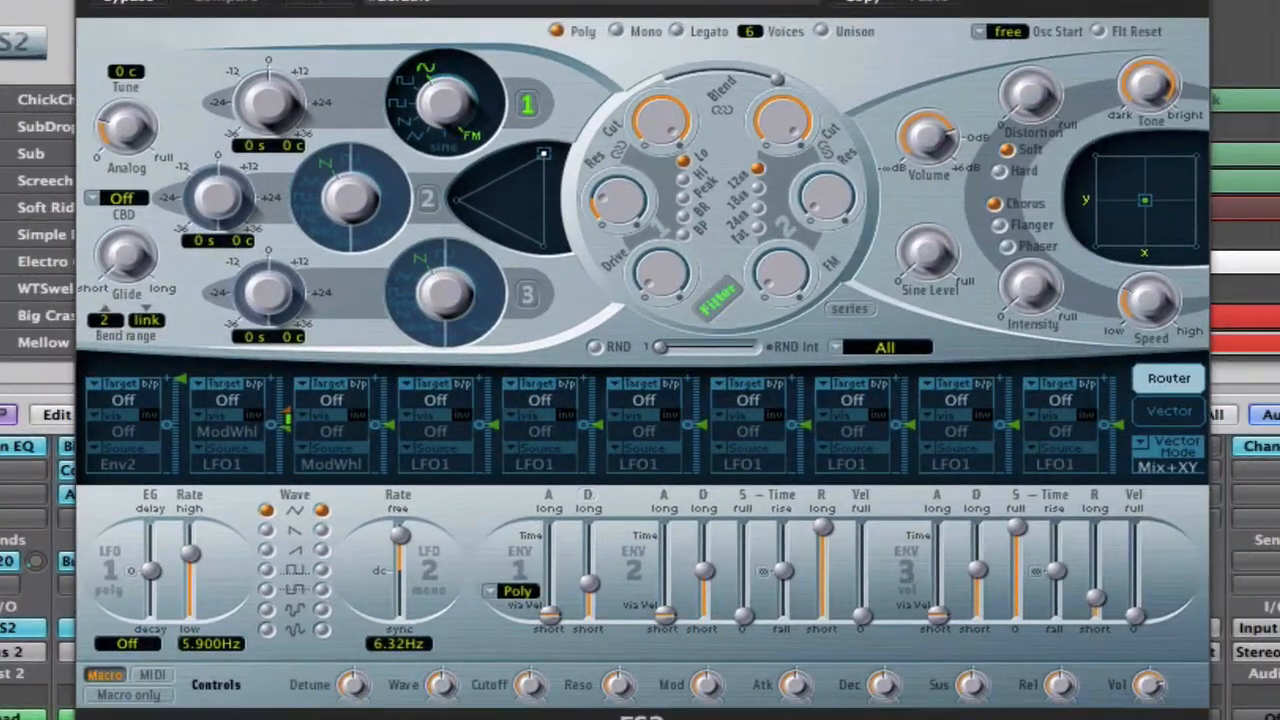
Set oscillator 1 to sawtooth, enable oscillators 2 and 3, set oscillator 2 to a square wave and blend all three in the mix triangle.
click(405, 125)
click(427, 198)
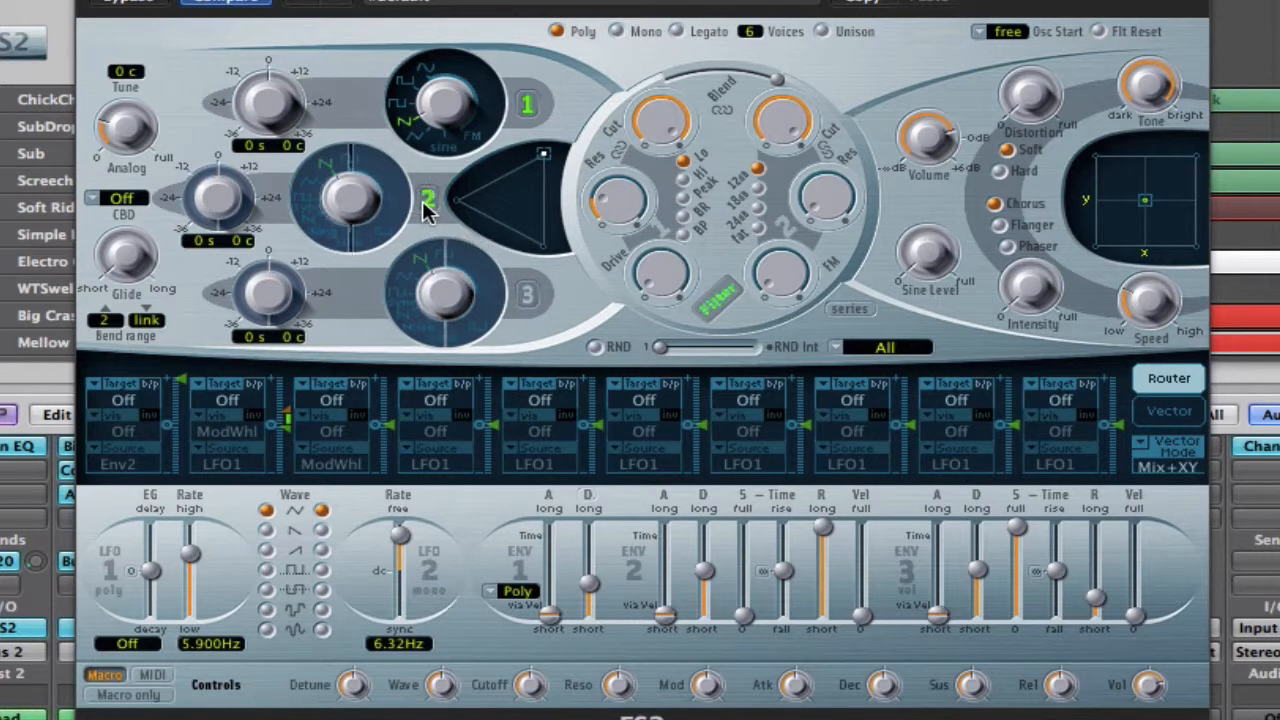
click(525, 292)
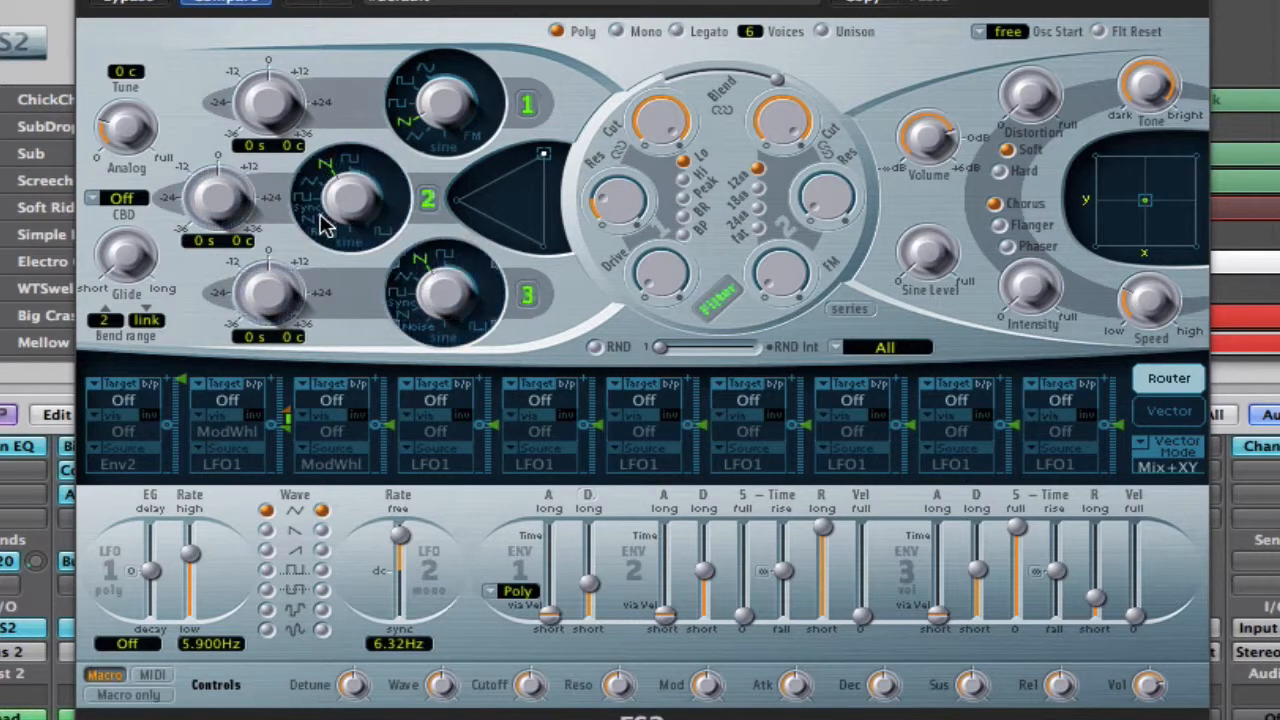
click(352, 163)
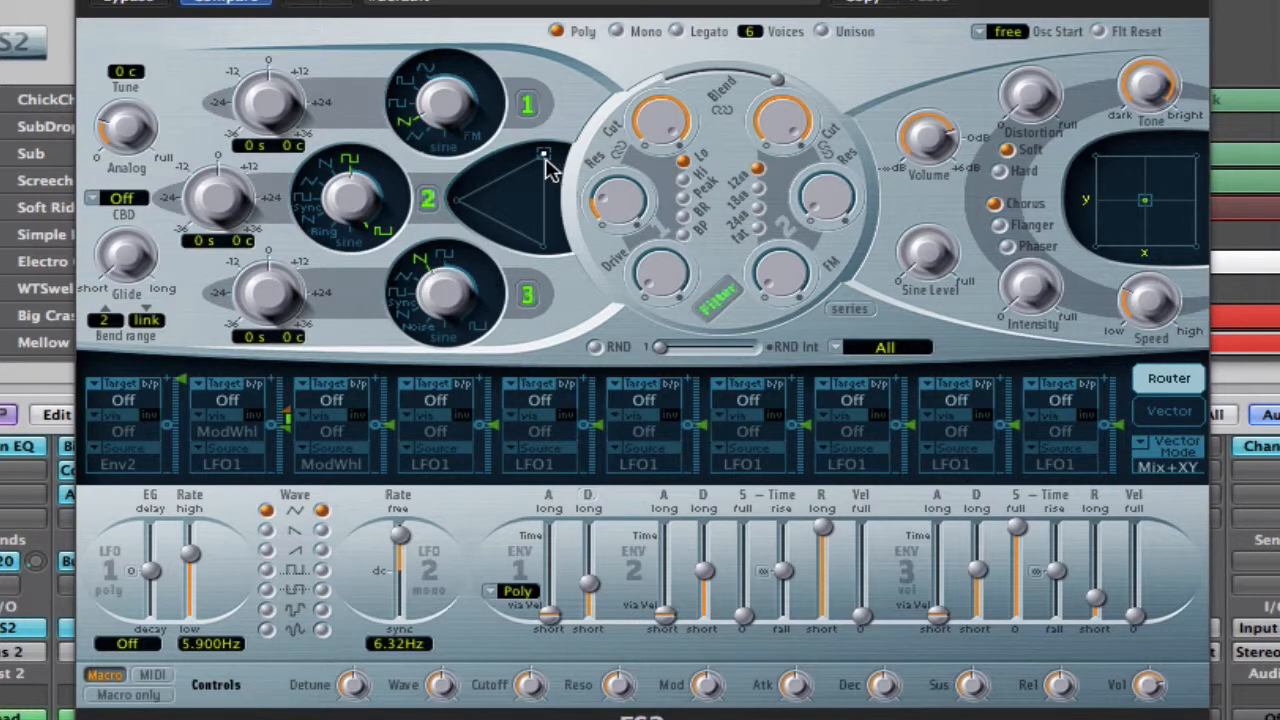
drag(545, 158, 520, 212)
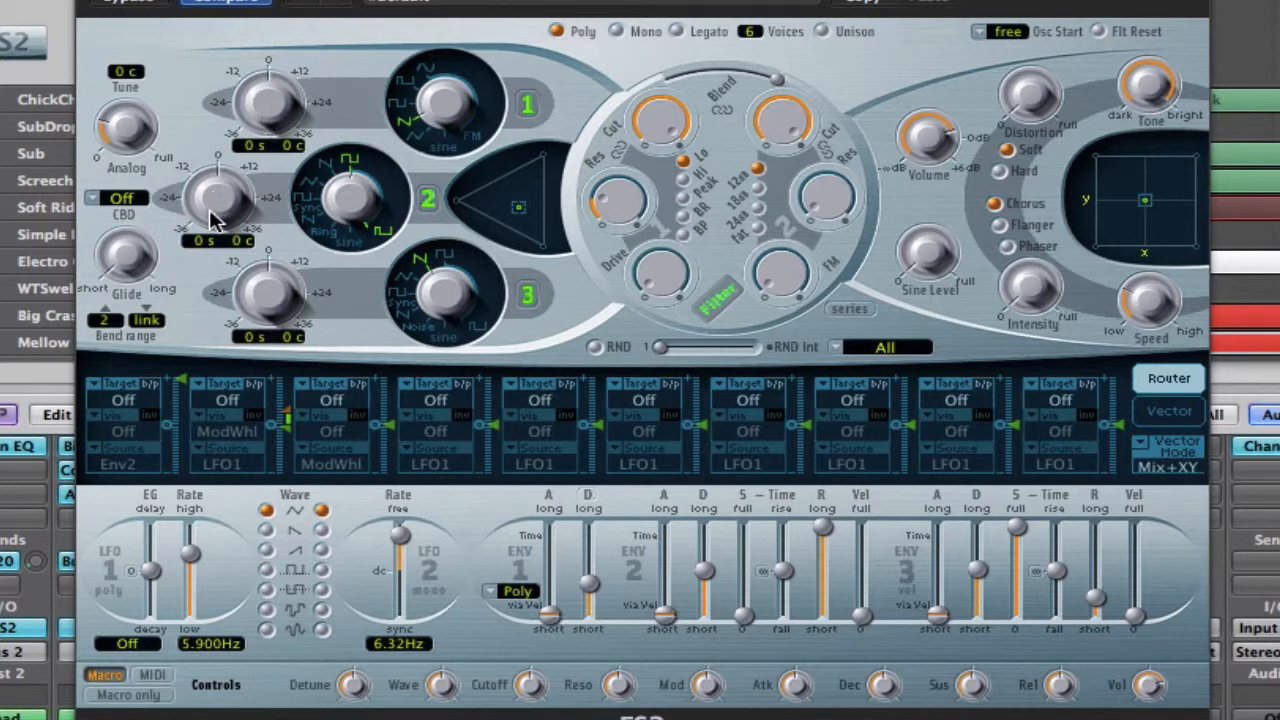
Tune oscillators 1 and 2 to -12 semitones and oscillator 3 to -24, and set the voices to Legato with Unison.
drag(268, 104, 263, 137)
drag(225, 205, 277, 393)
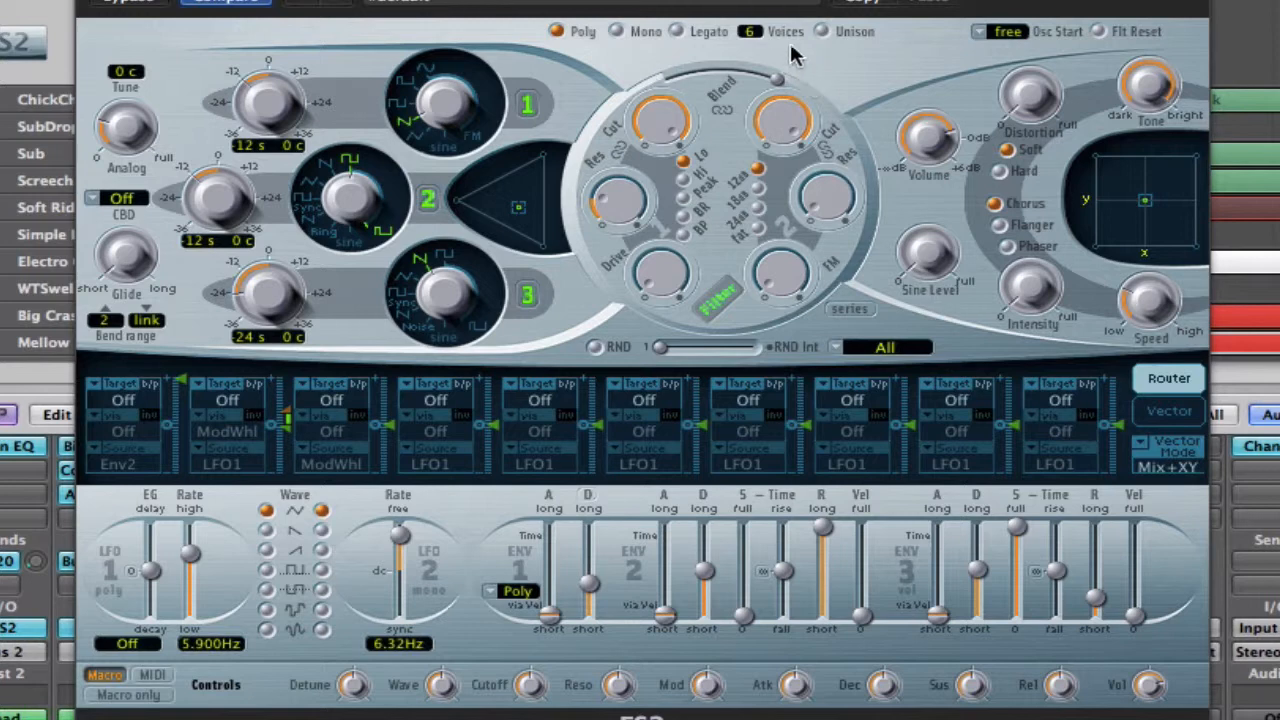
click(822, 31)
click(677, 31)
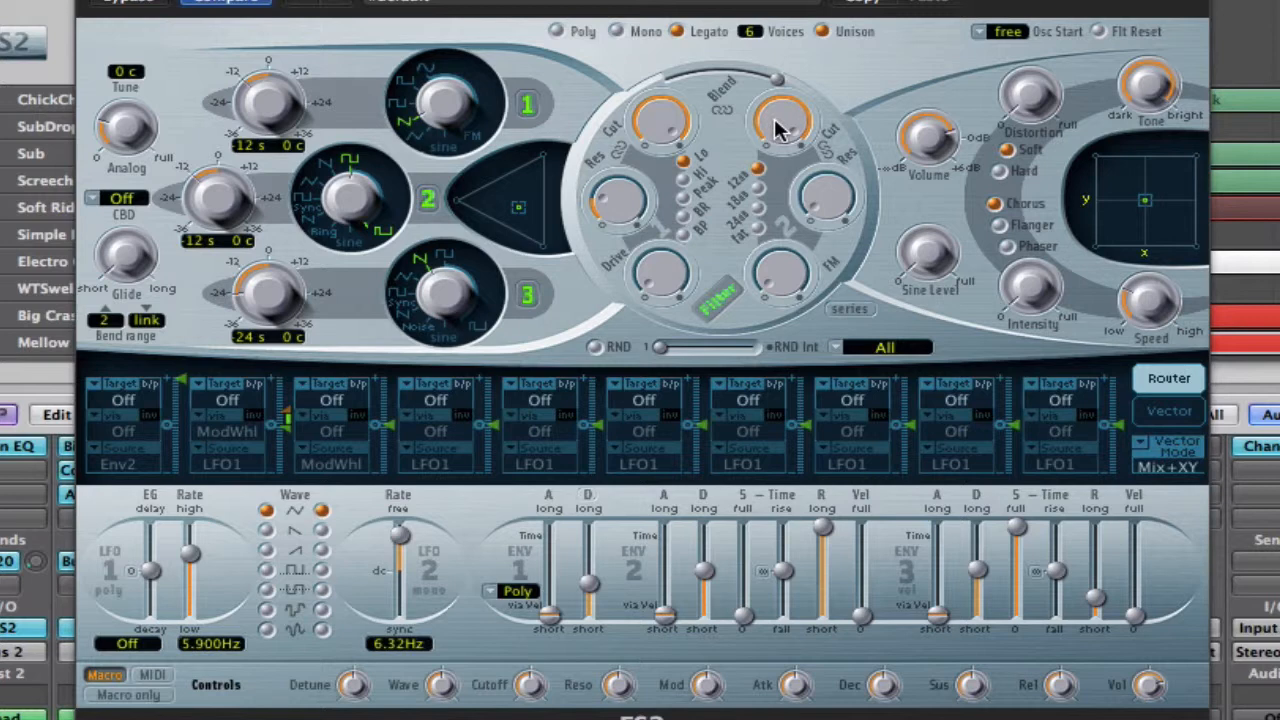
Adjust filter 2's cutoff, raise its resonance high, add a little drive and choose the 24 dB fat slope.
drag(778, 128, 818, 50)
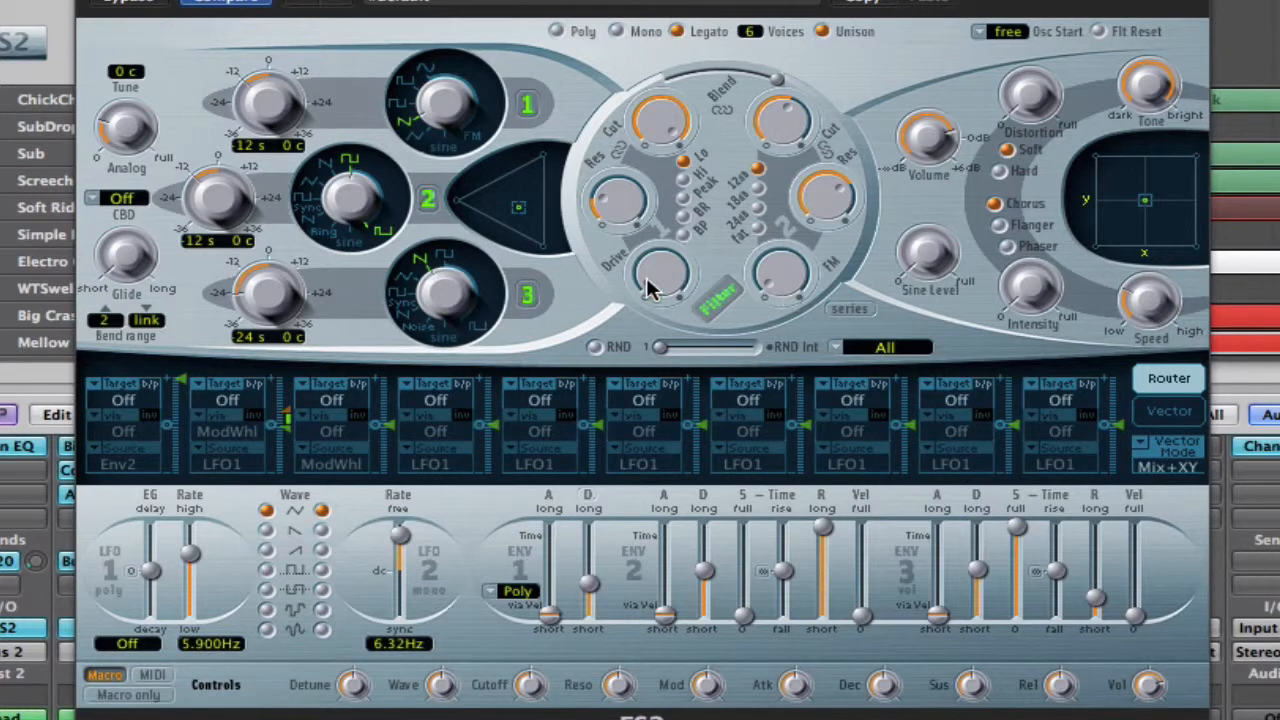
drag(668, 285, 646, 210)
click(758, 230)
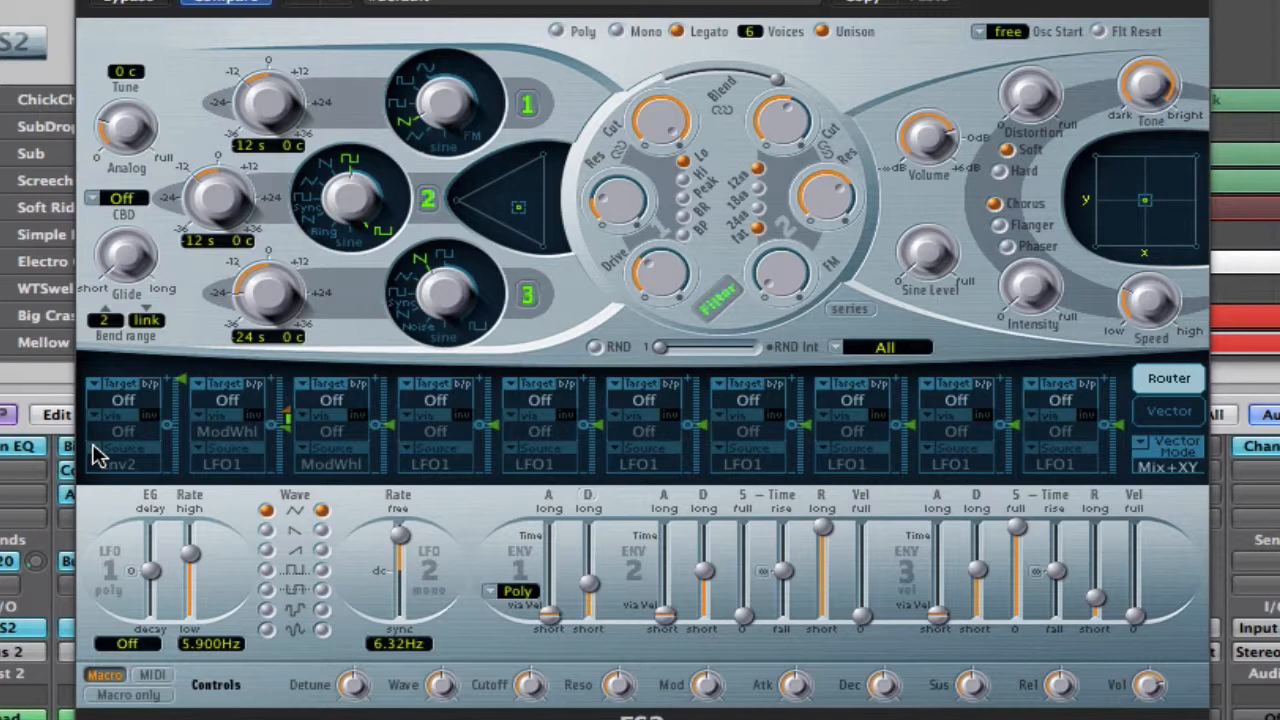
Route Env1 to Cutoff 2 in the first modulation slot at full negative amount, and raise Env 1's decay slightly.
click(132, 402)
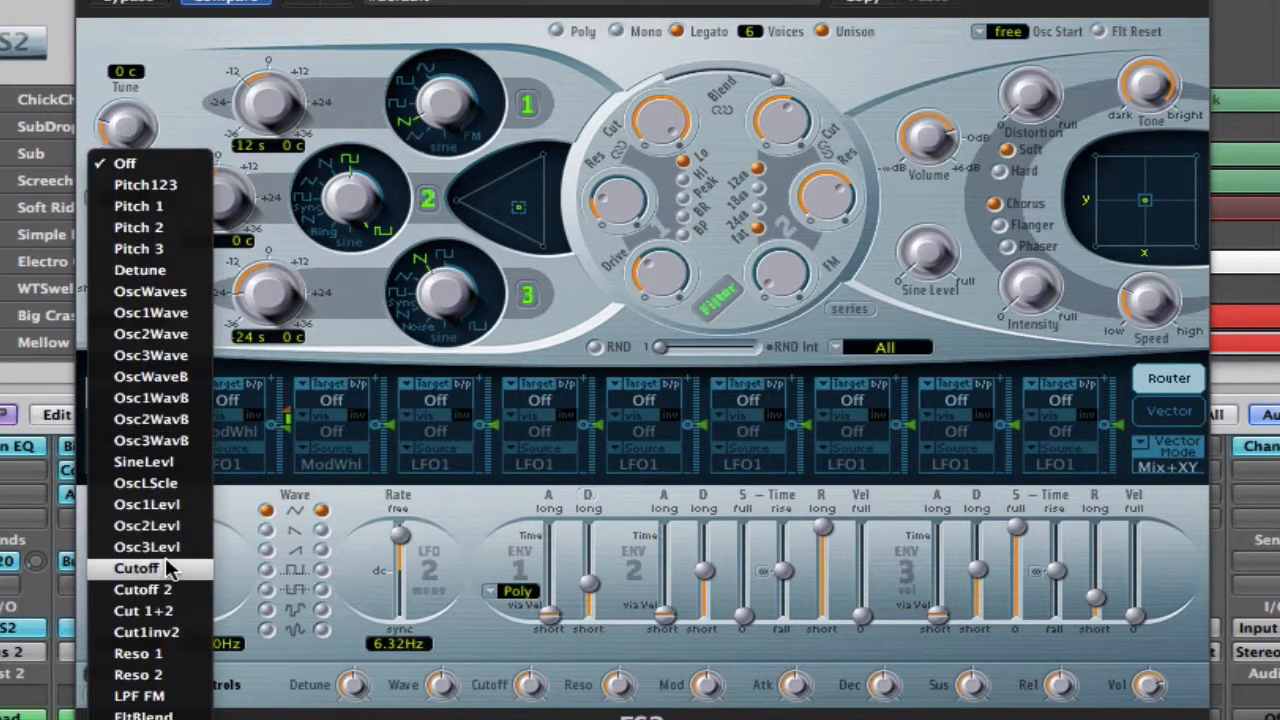
click(165, 590)
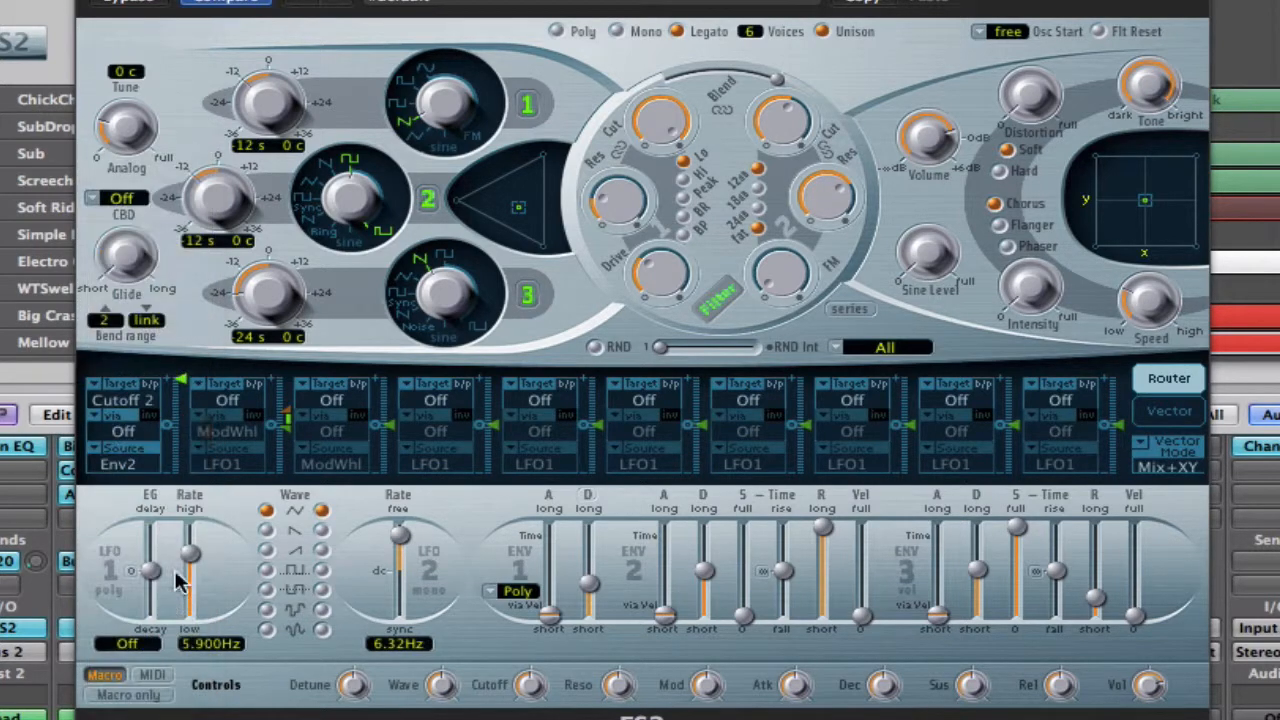
click(112, 465)
click(165, 463)
drag(180, 382, 182, 521)
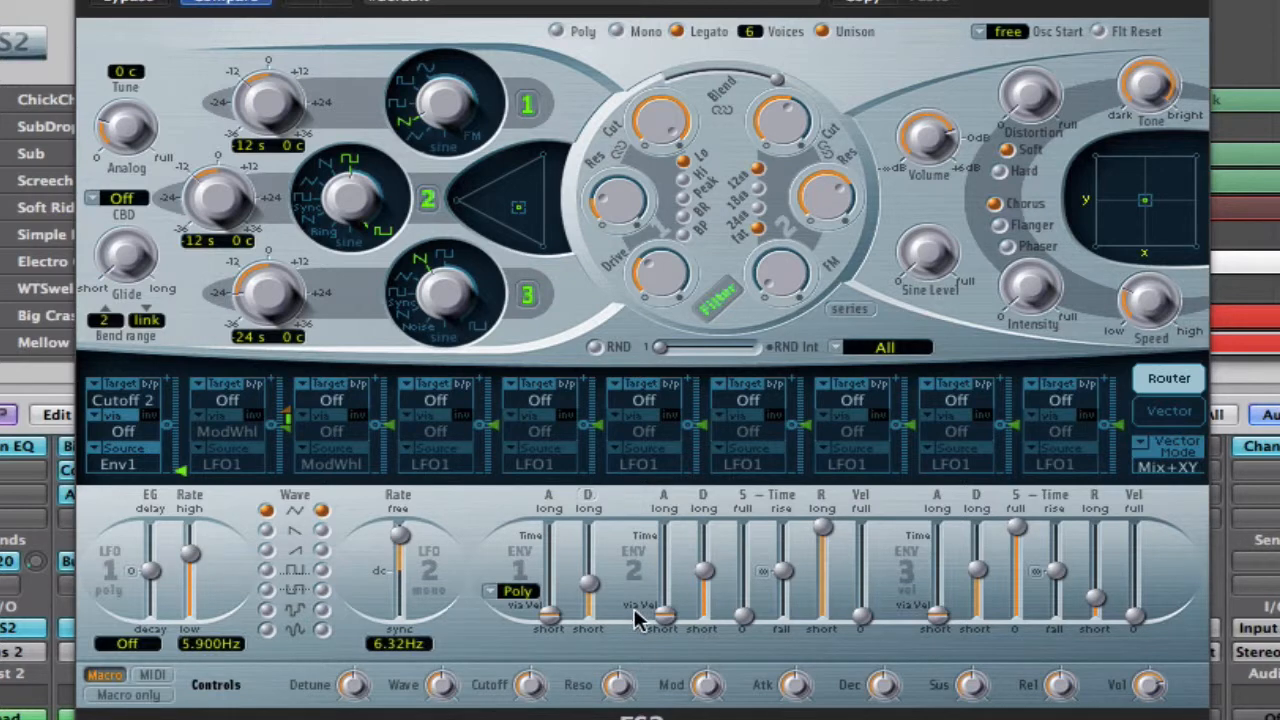
drag(588, 592, 590, 588)
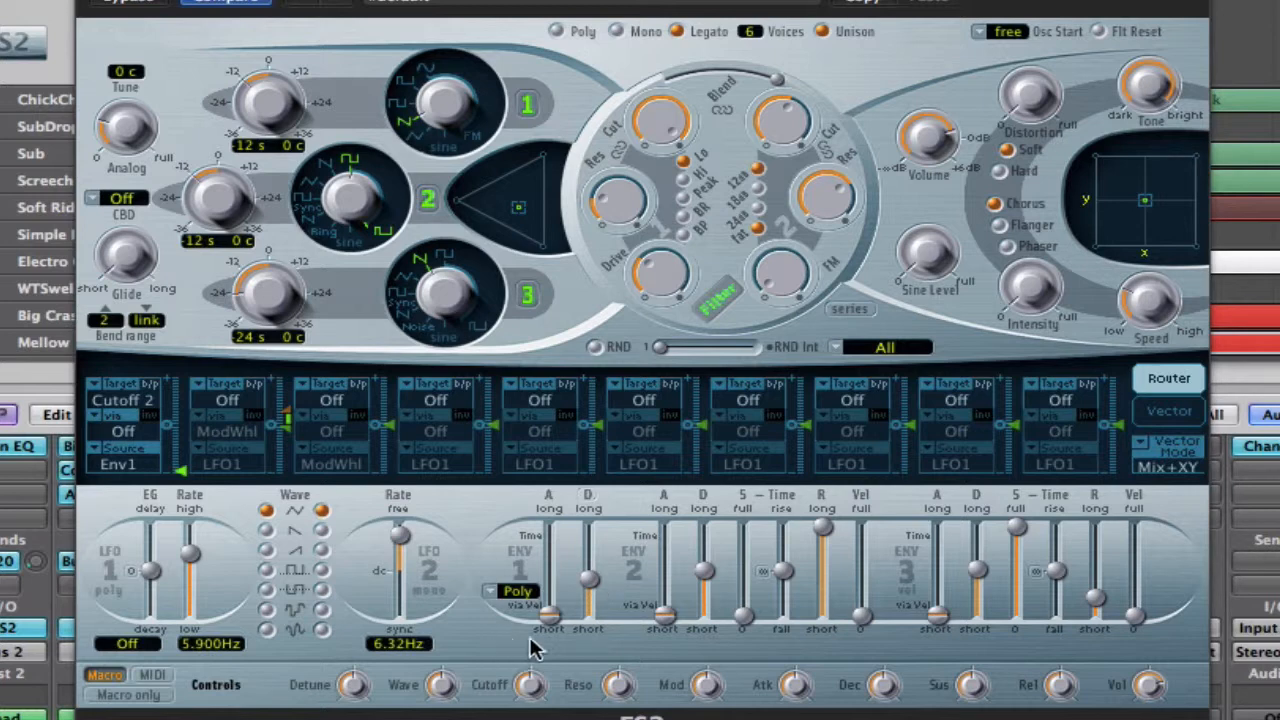
Route Env1 to LPF FM in the second modulation slot, with via set to Off and a positive amount.
click(224, 402)
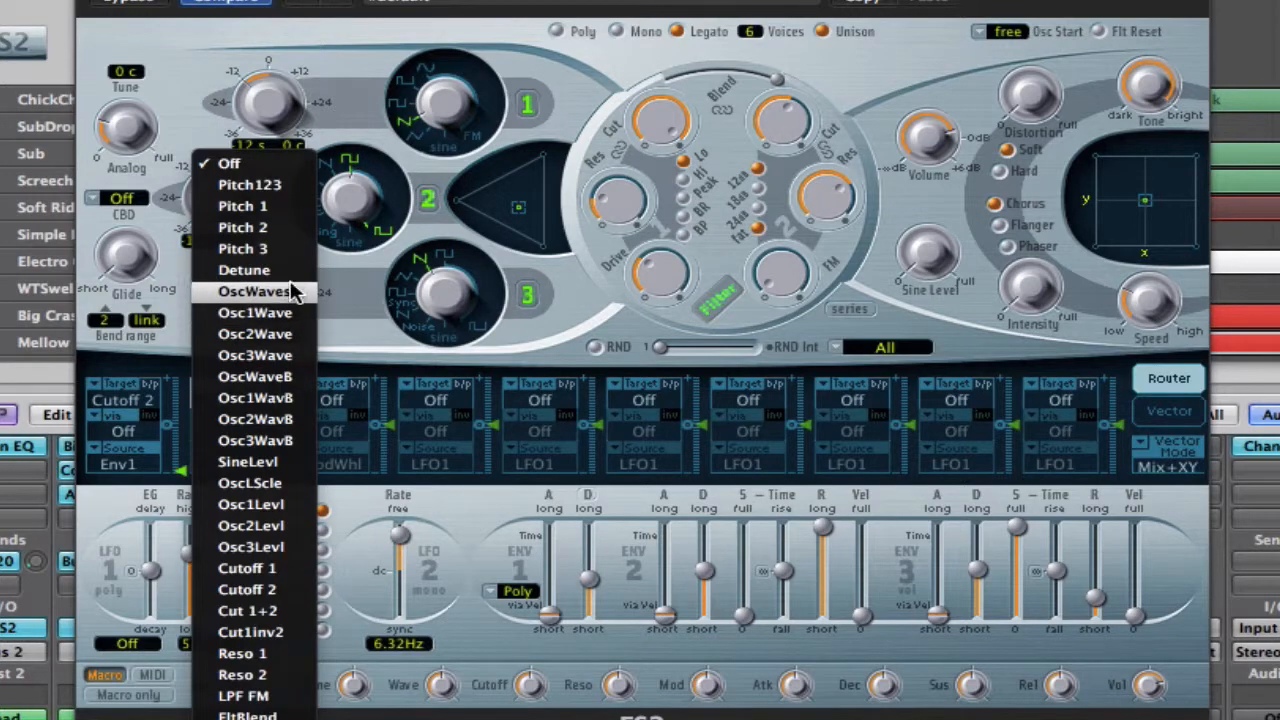
click(255, 695)
click(228, 443)
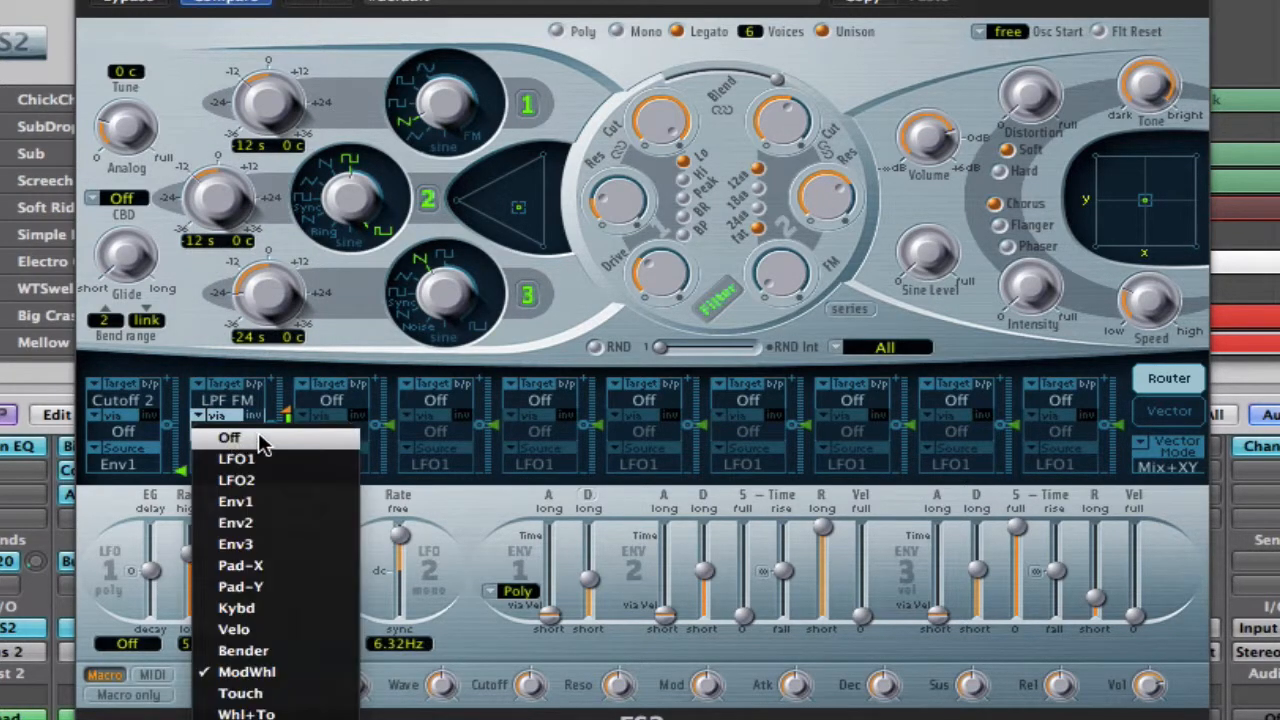
click(250, 433)
click(225, 465)
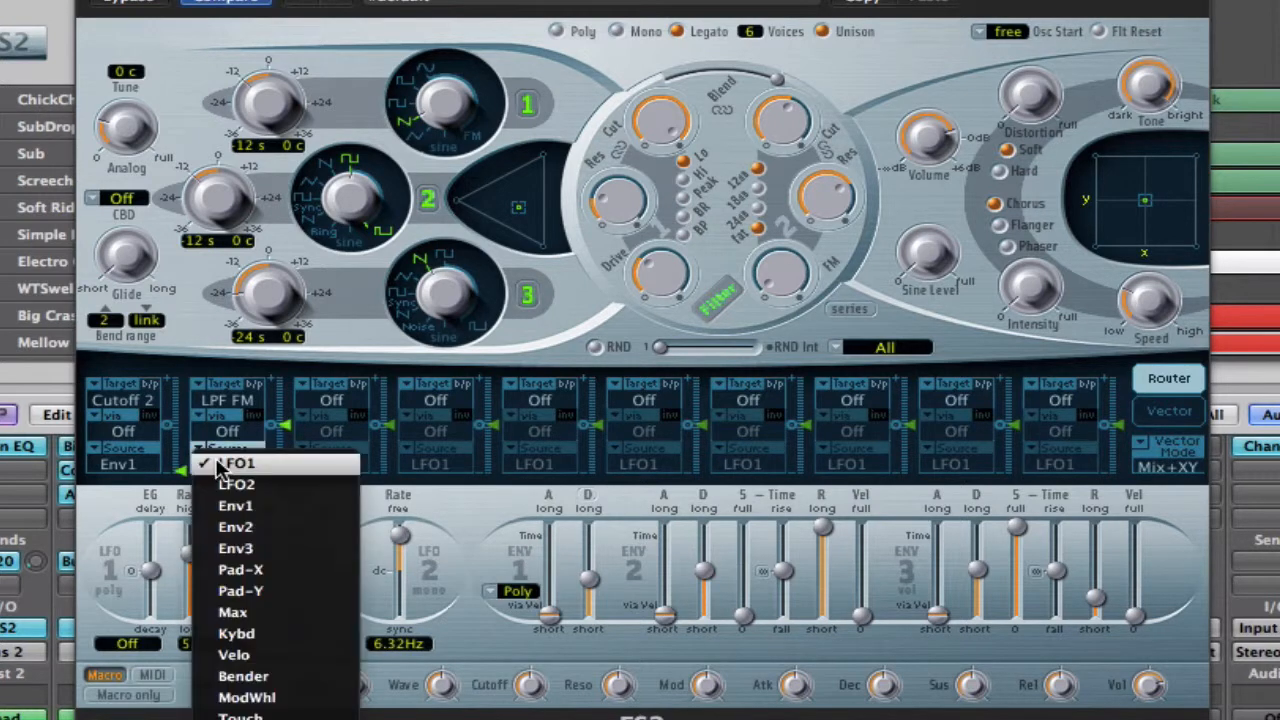
click(250, 505)
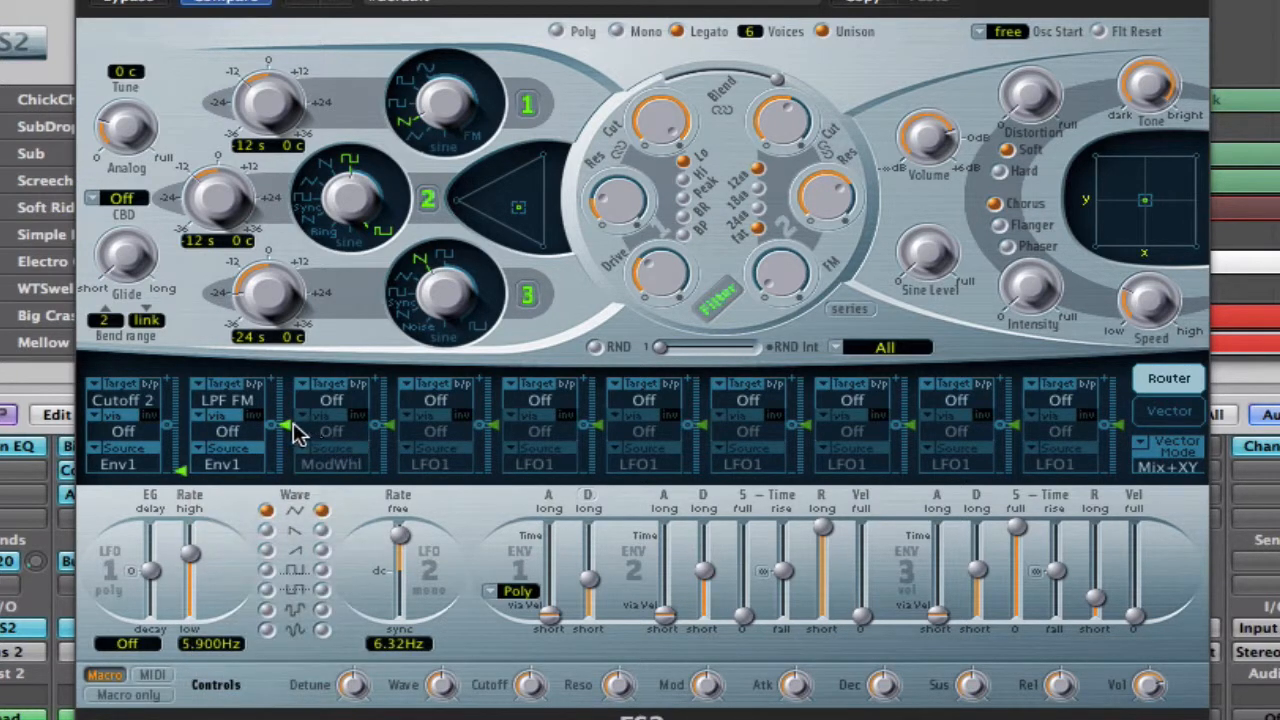
drag(285, 424, 287, 405)
Set Env 3's decay to maximum and raise its release slightly.
drag(975, 578, 980, 487)
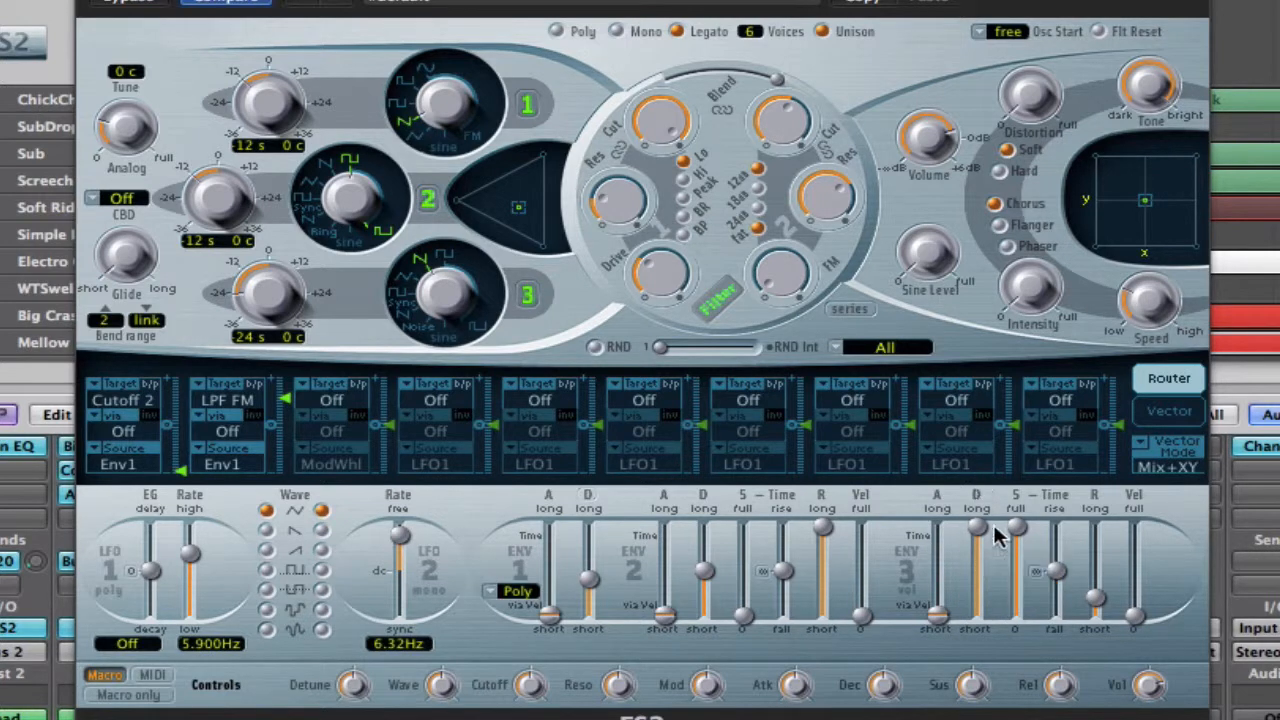
drag(1095, 598, 1103, 588)
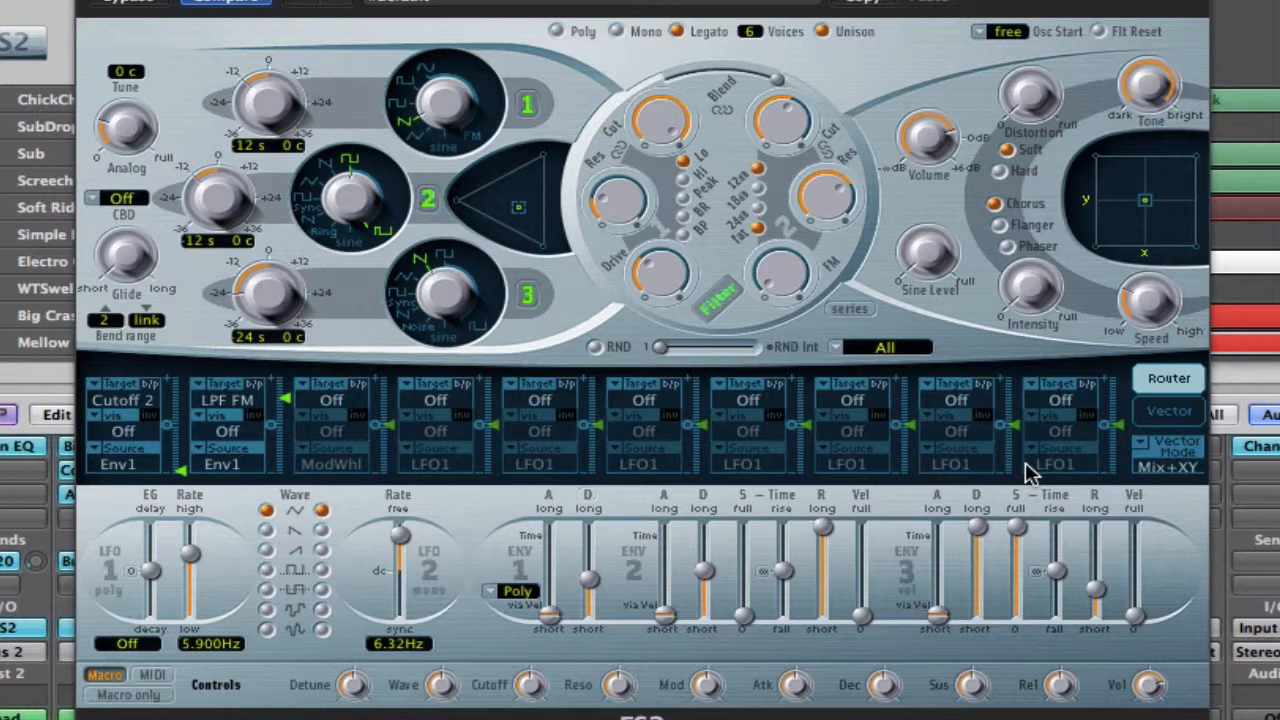
Set the ES2 distortion to Hard at a high amount, and activate and inspect track 4's Bitcrusher.
click(1003, 172)
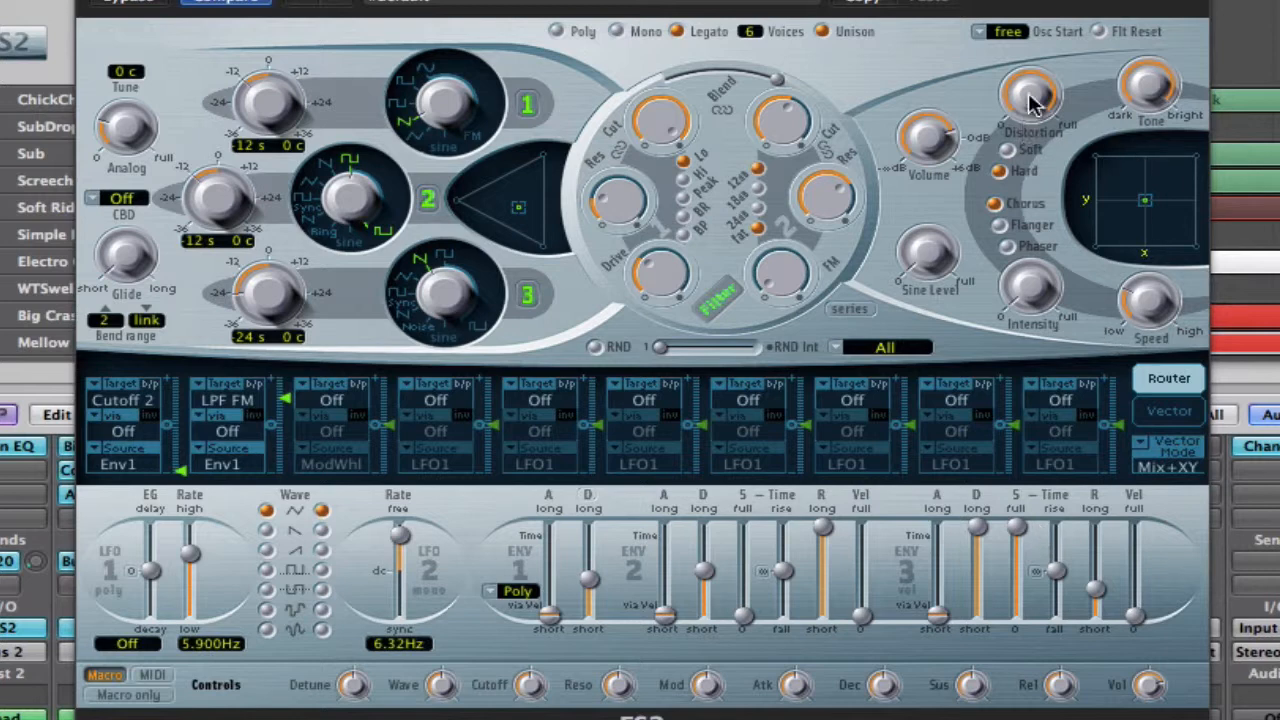
drag(1032, 97, 1068, 428)
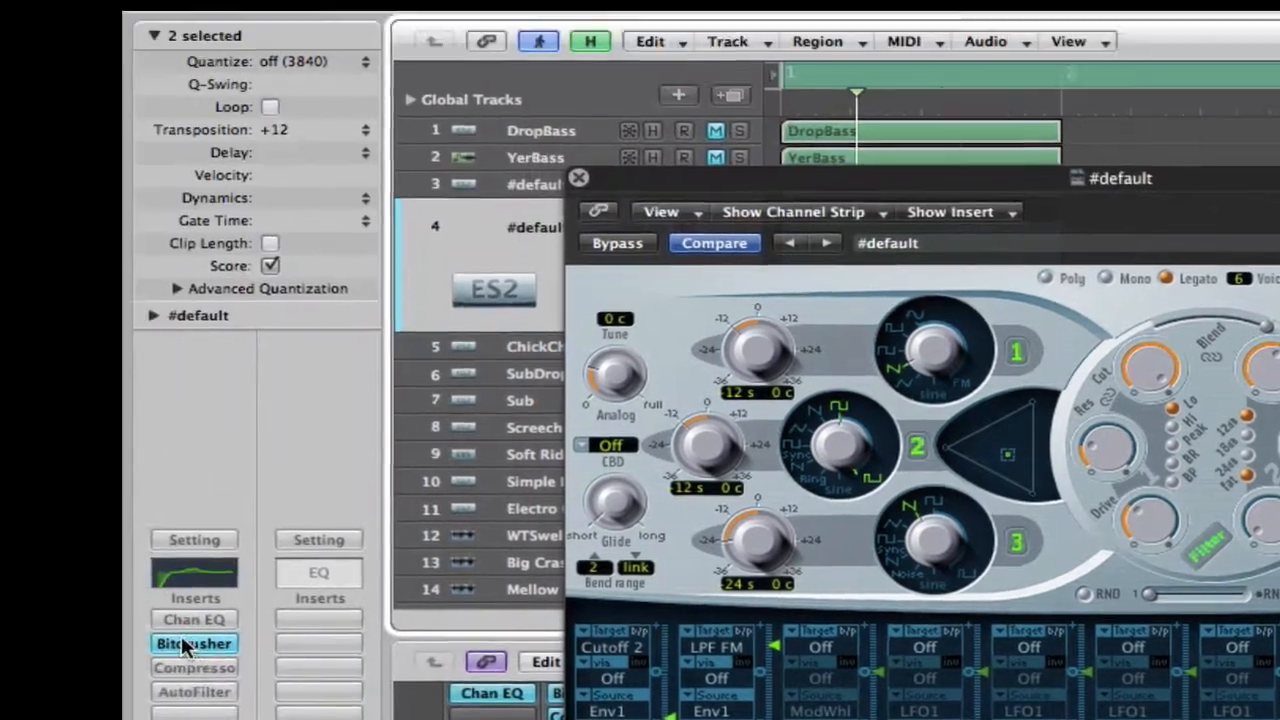
double_click(188, 647)
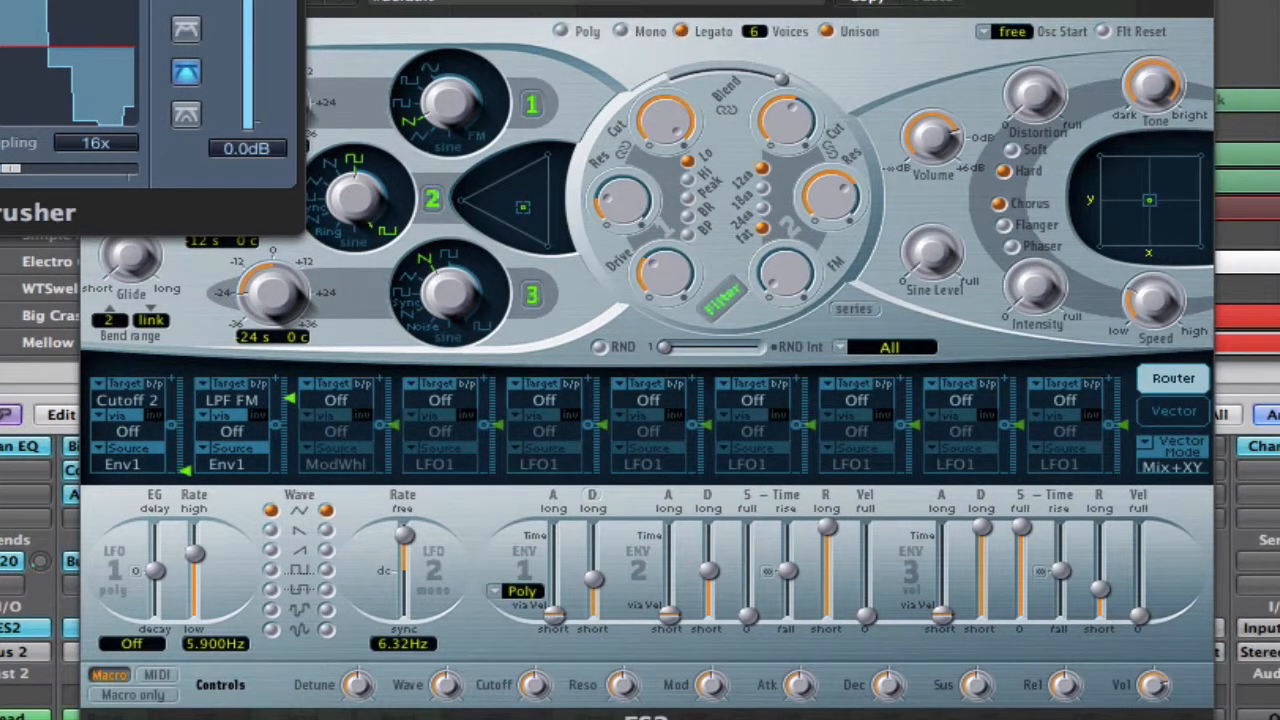
key(super+w)
drag(1027, 116, 1048, 5)
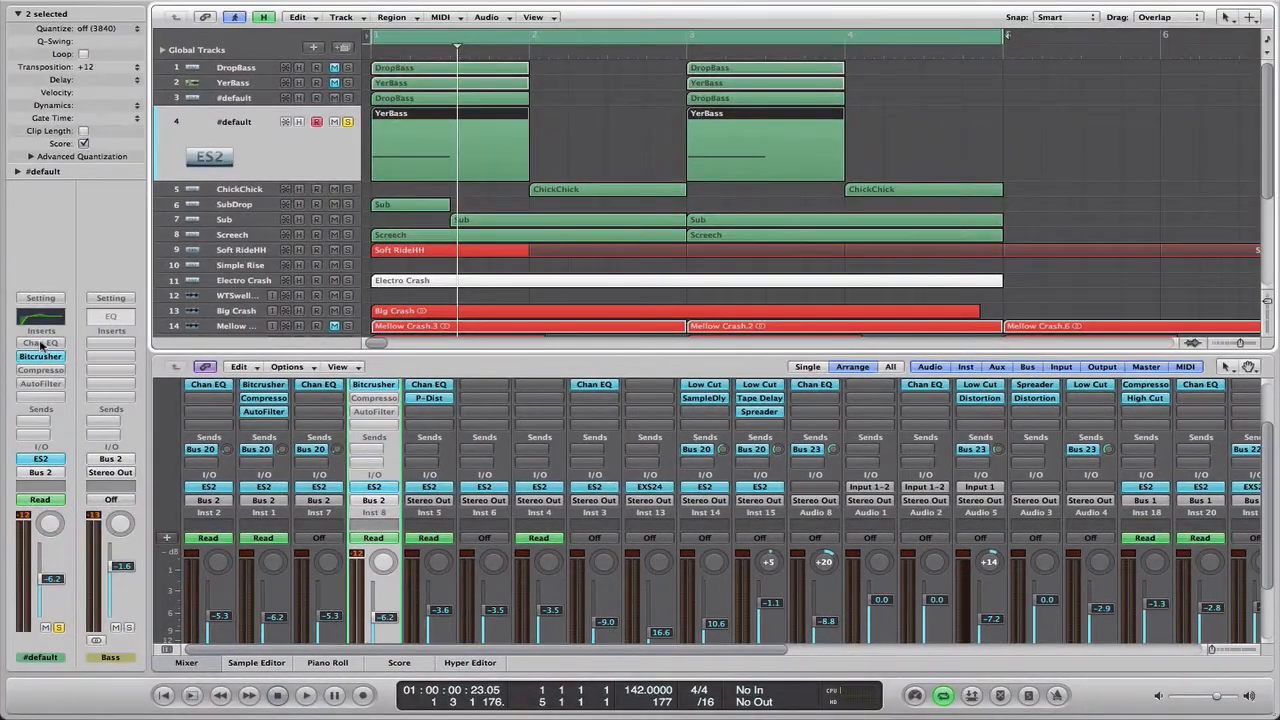
Activate the Channel EQ on track 4 and audition the bass with its EQ curve.
click(41, 344)
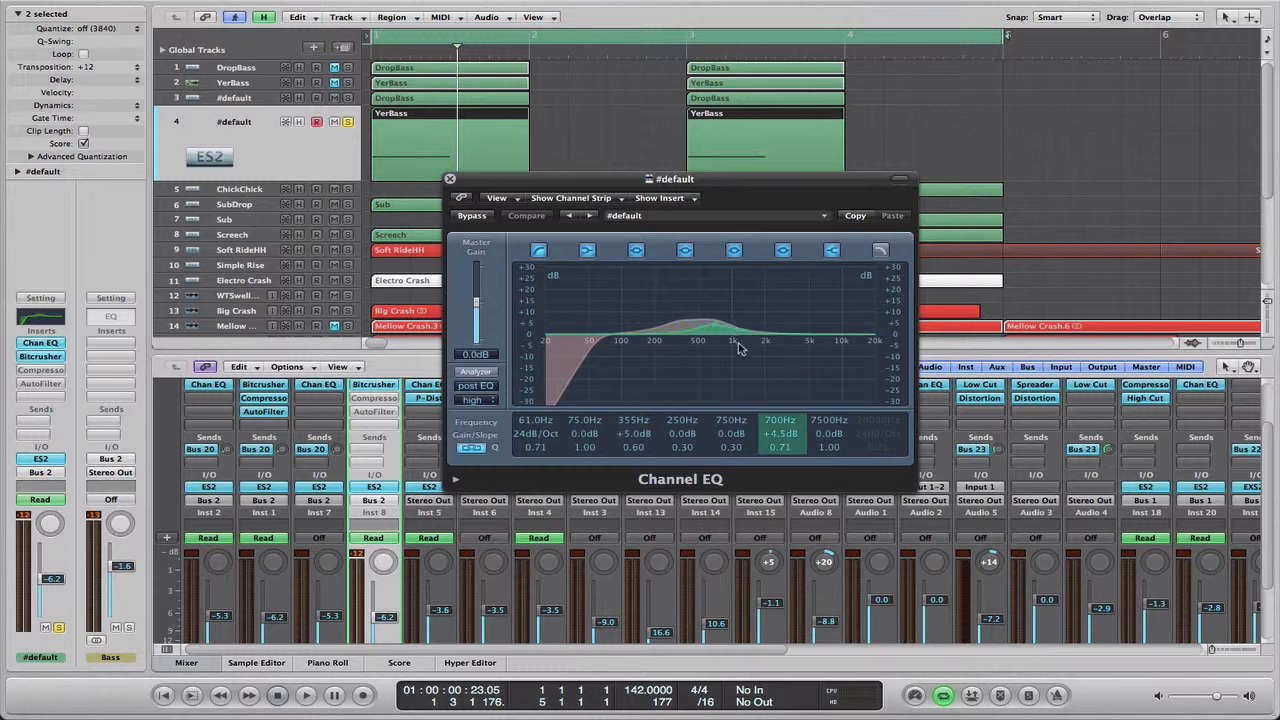
key(space)
key(space)
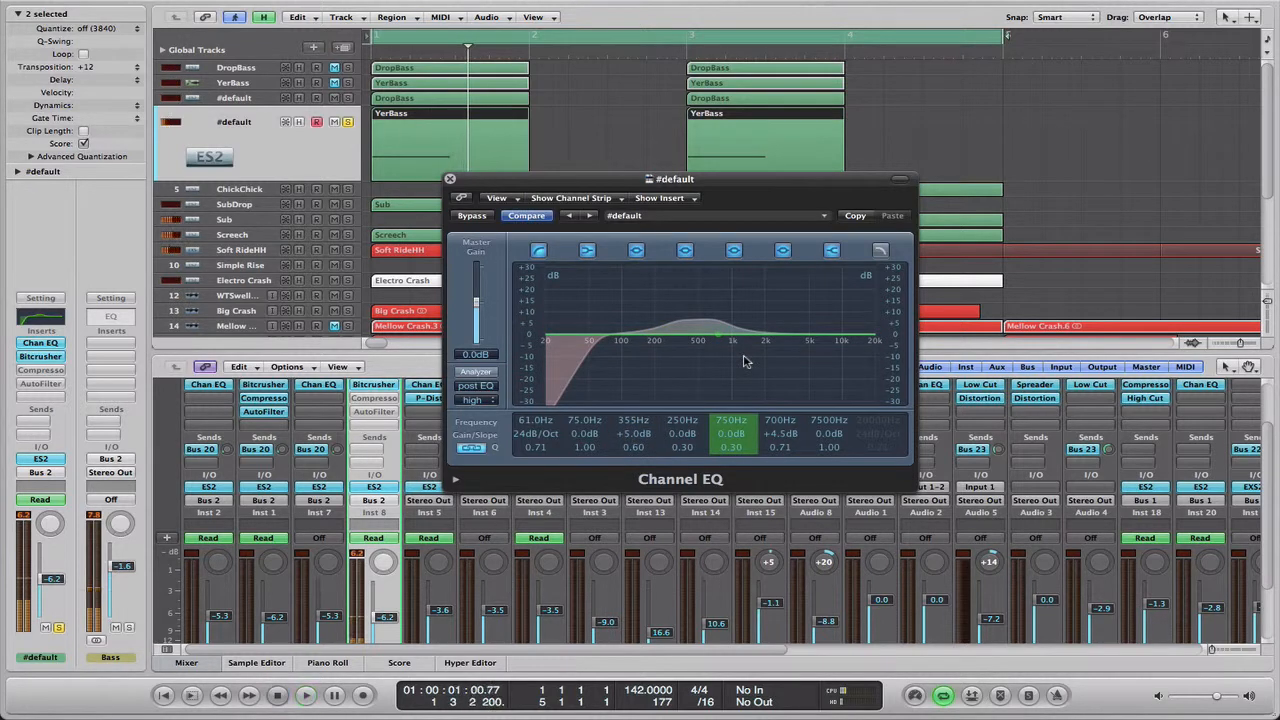
key(space)
key(space)
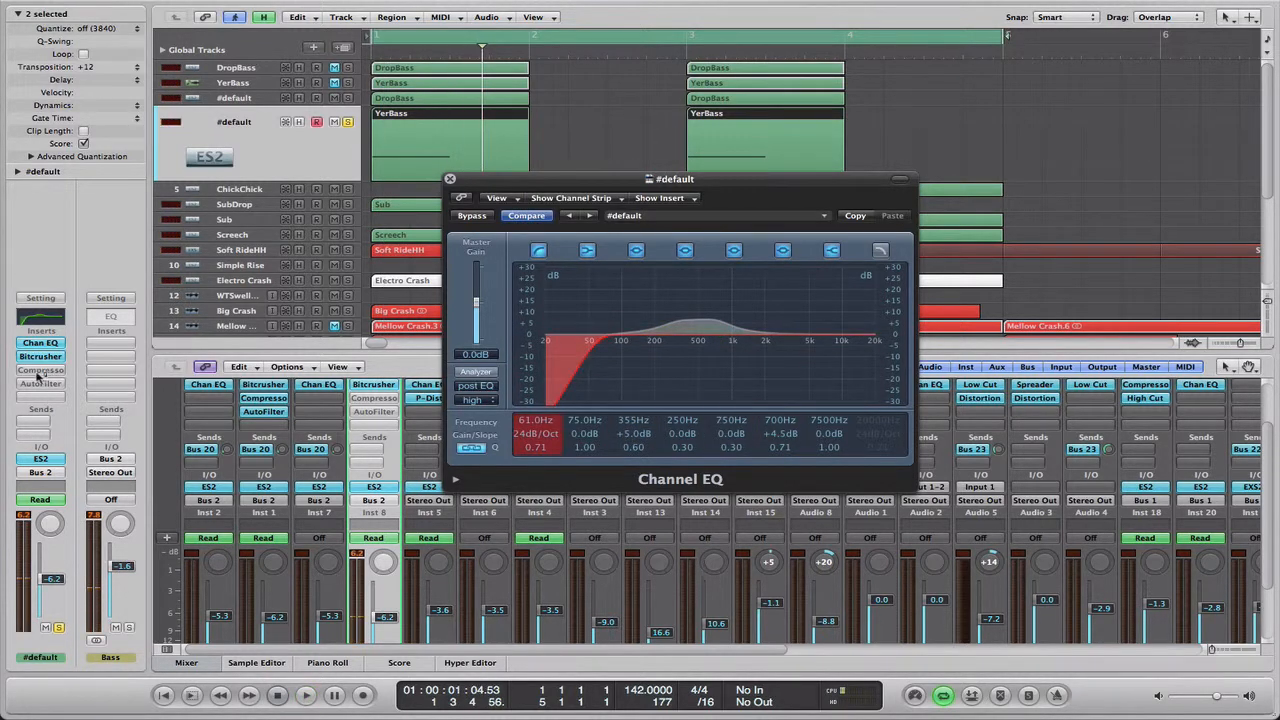
Activate track 4's Compressor and check its side-chain settings.
alt+click(35, 372)
click(35, 370)
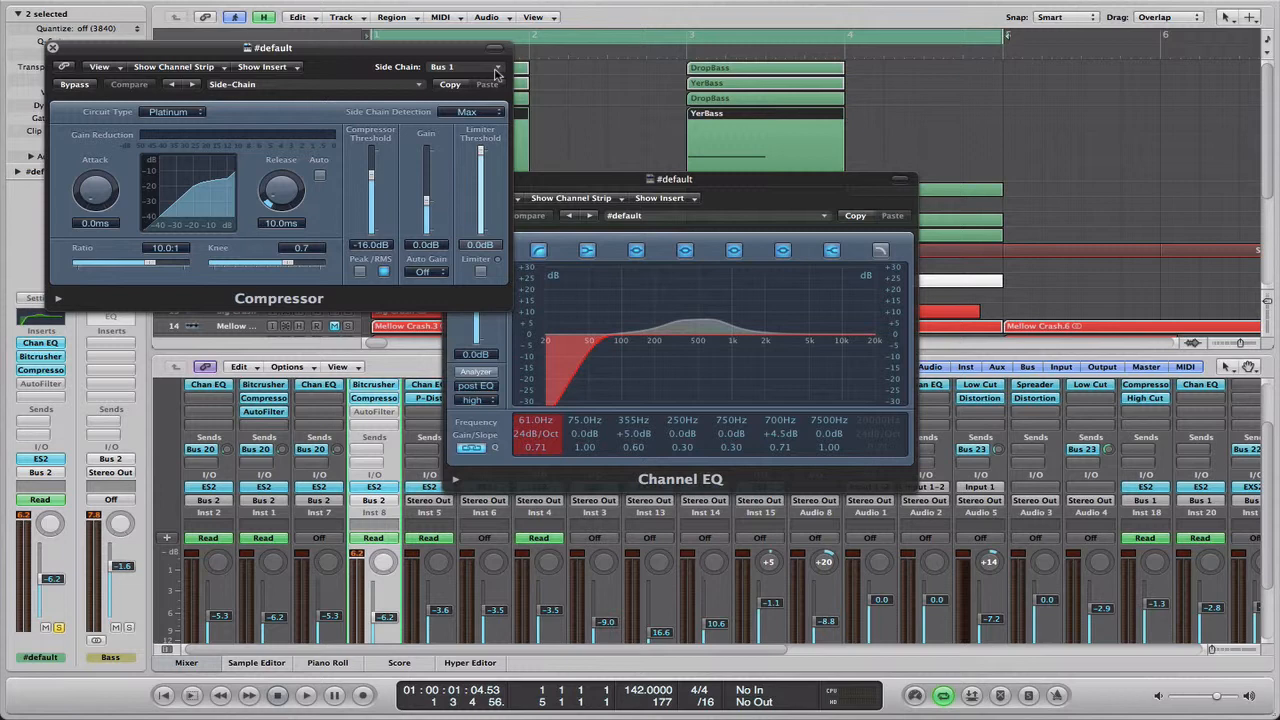
click(53, 47)
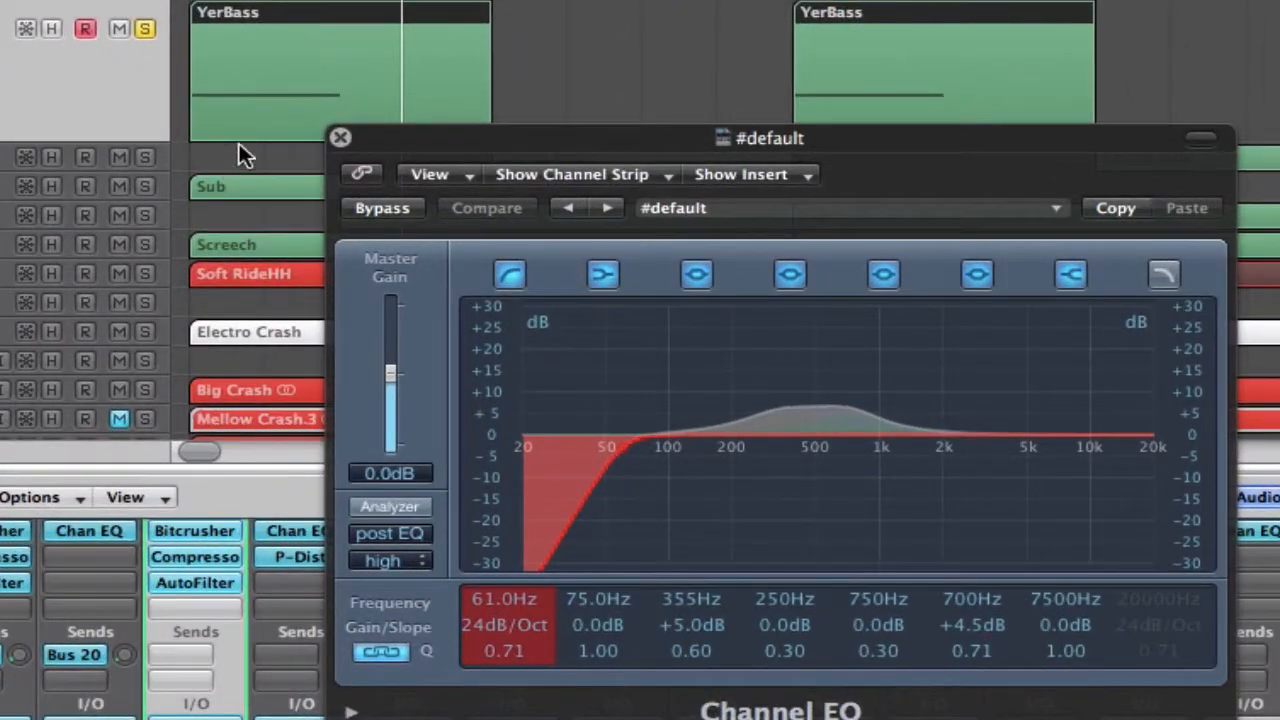
Close the Channel EQ, and activate and examine the AutoFilter settings on track 4.
click(340, 137)
double_click(195, 583)
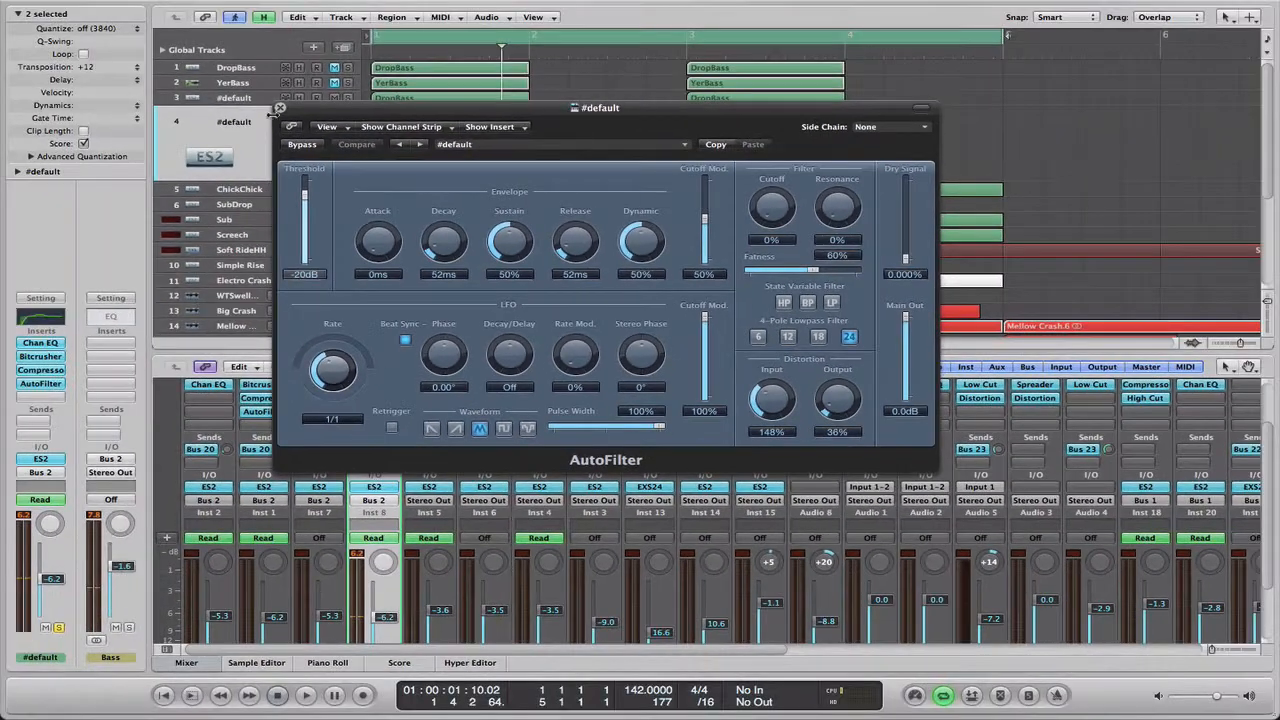
click(279, 108)
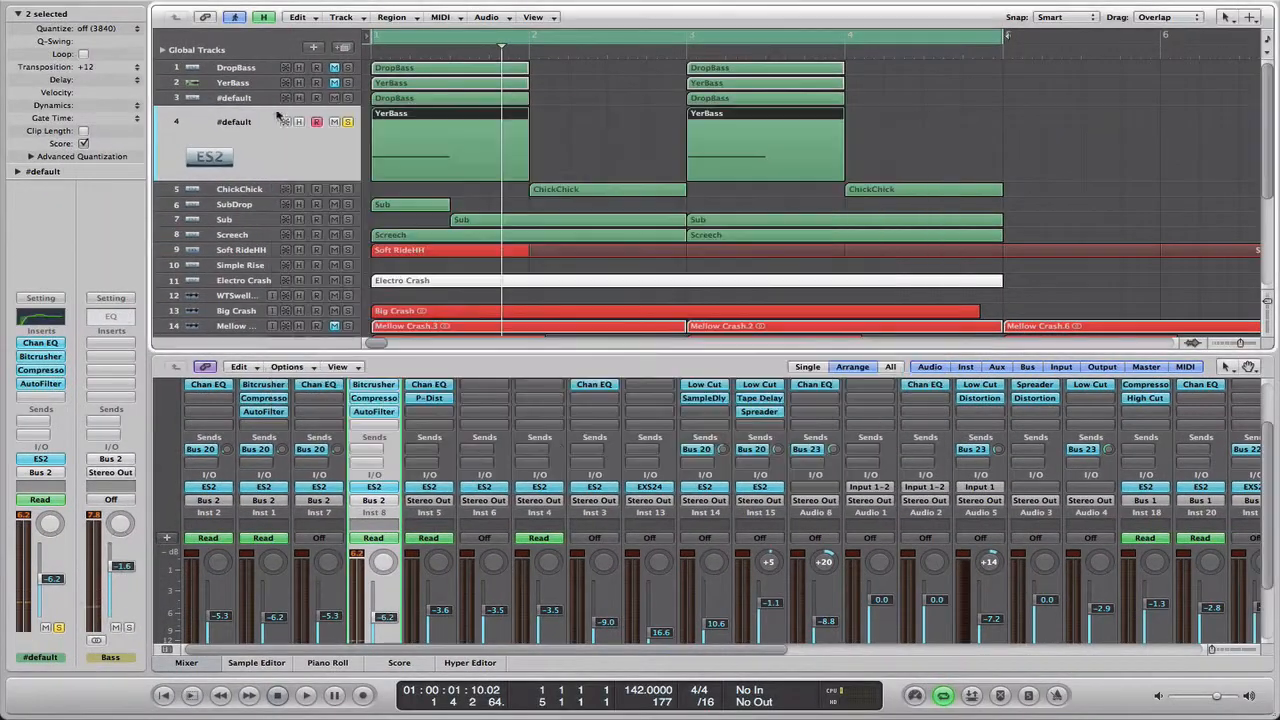
Add a send from track 4 to Bus 20 (Rvb) and raise its level slightly.
click(39, 422)
mouse_move(33, 436)
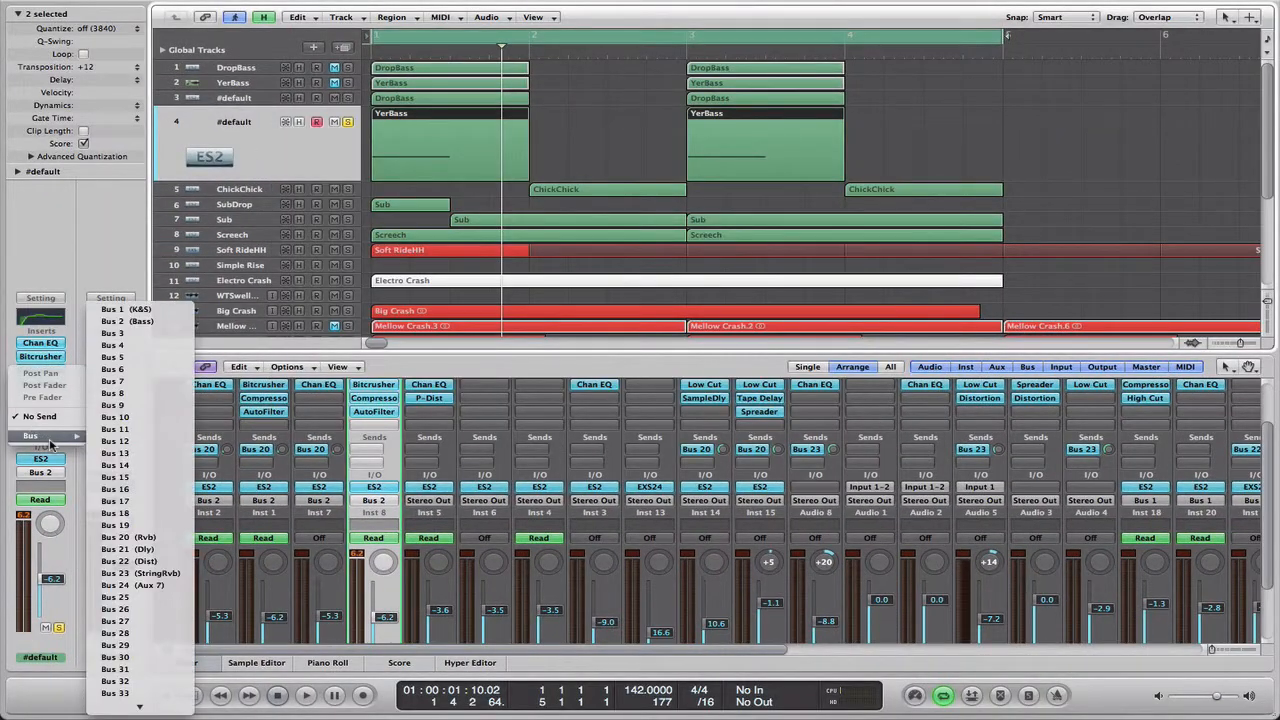
click(137, 545)
click(57, 422)
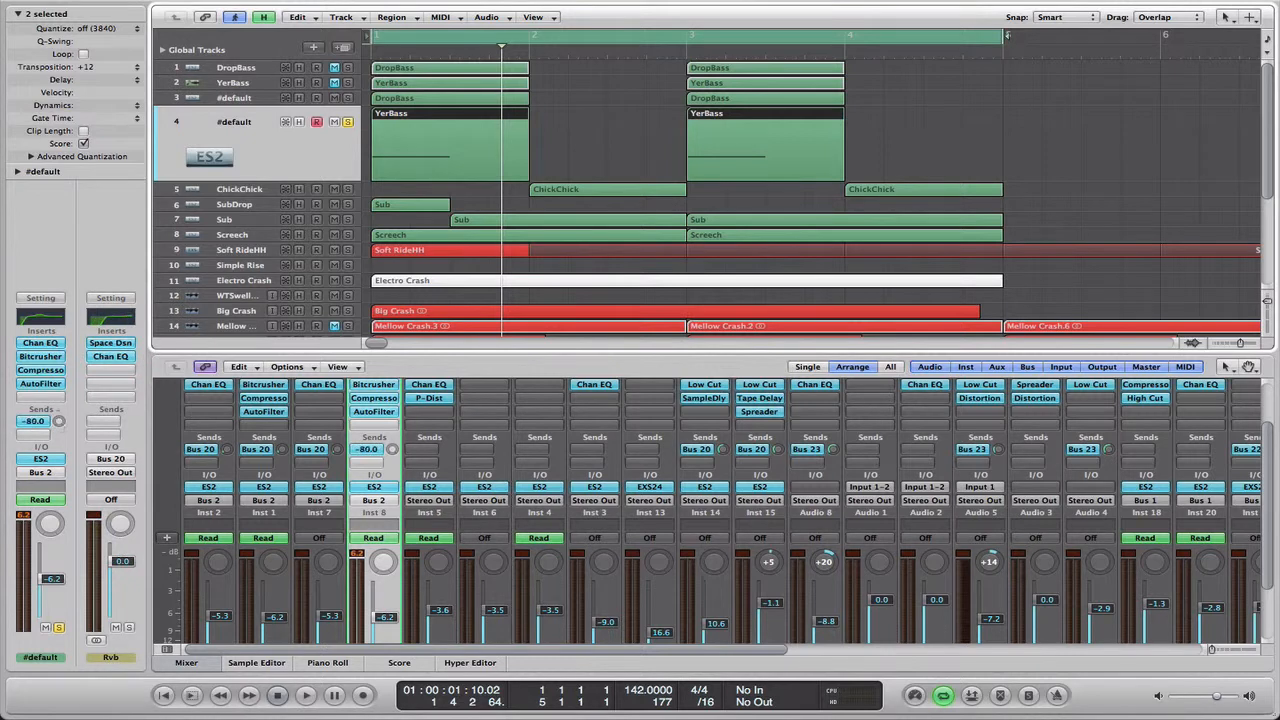
drag(59, 421, 62, 390)
Select track 3 (#default) and set its channel output to Bus 2 (Bass).
click(246, 97)
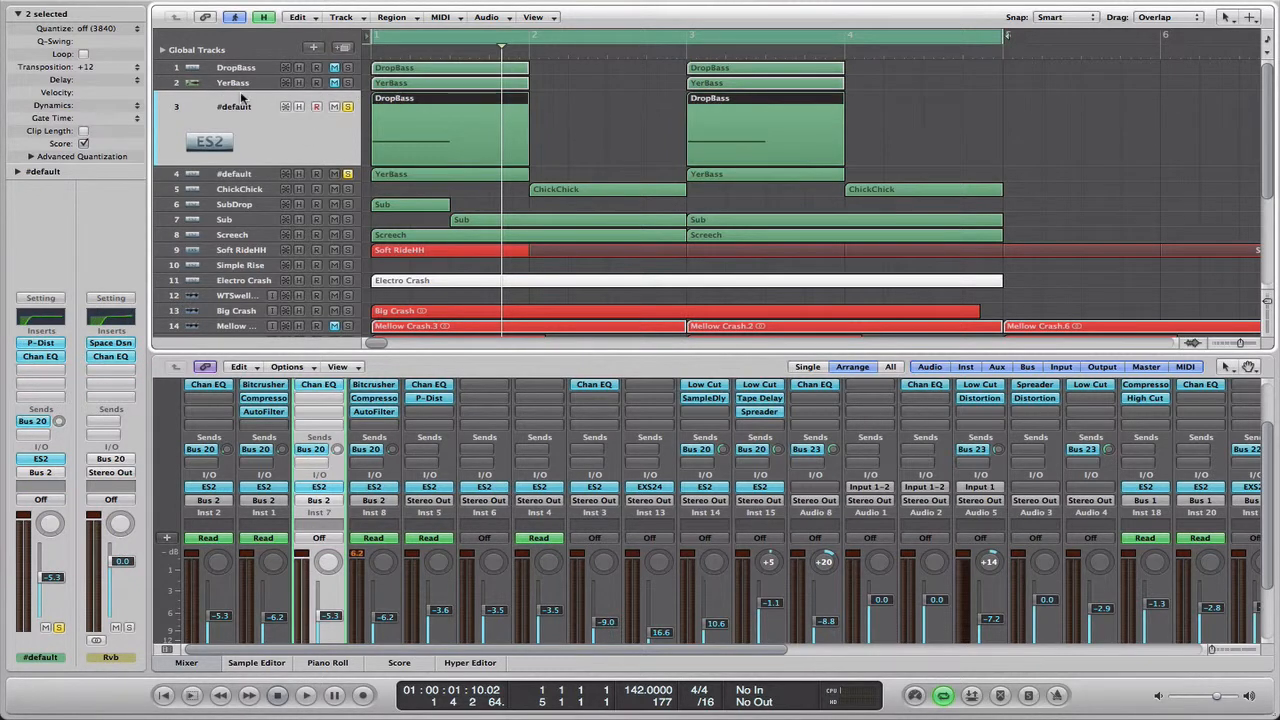
click(49, 477)
mouse_move(88, 530)
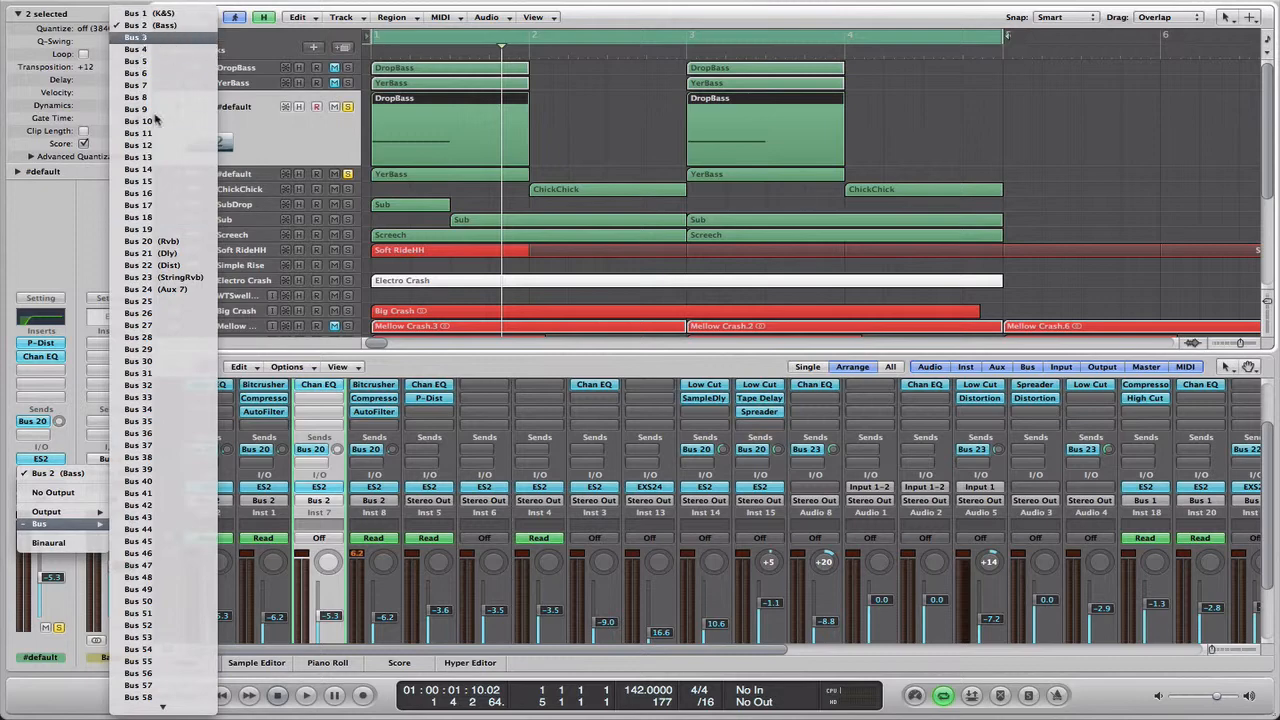
click(187, 27)
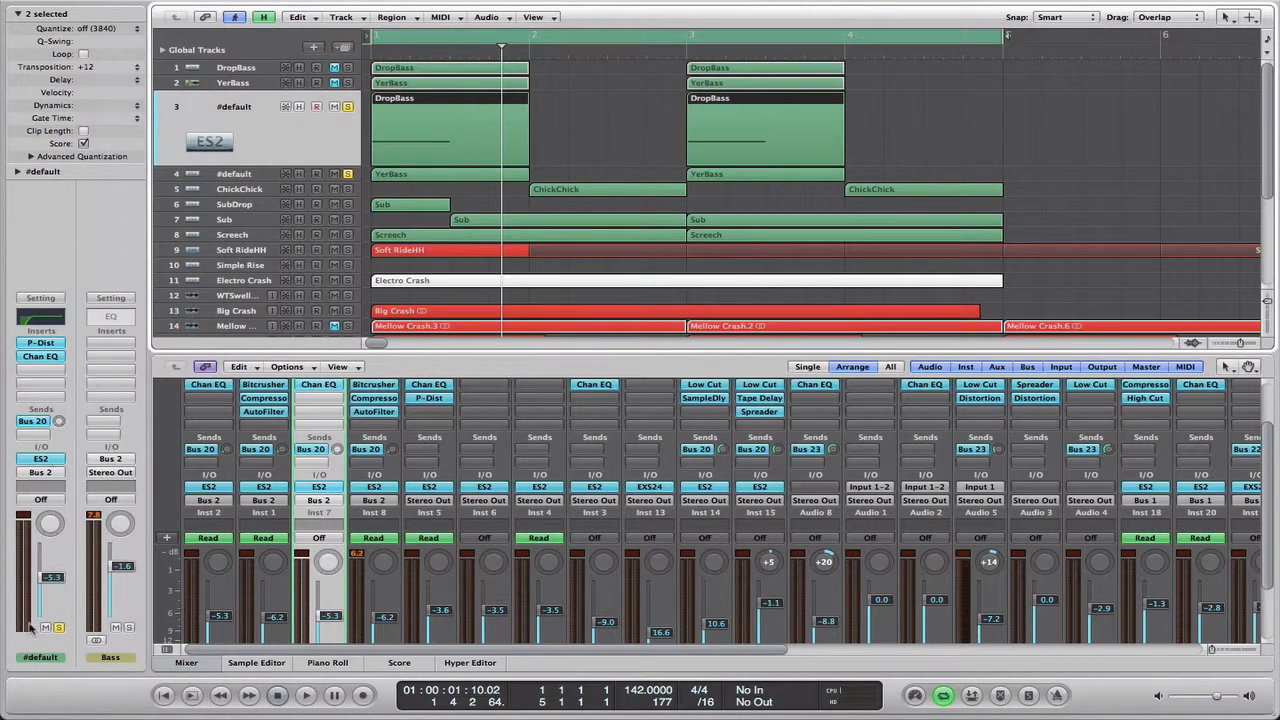
Add a send to Bus 24 (Aux 7) on the Bass aux channel.
click(127, 657)
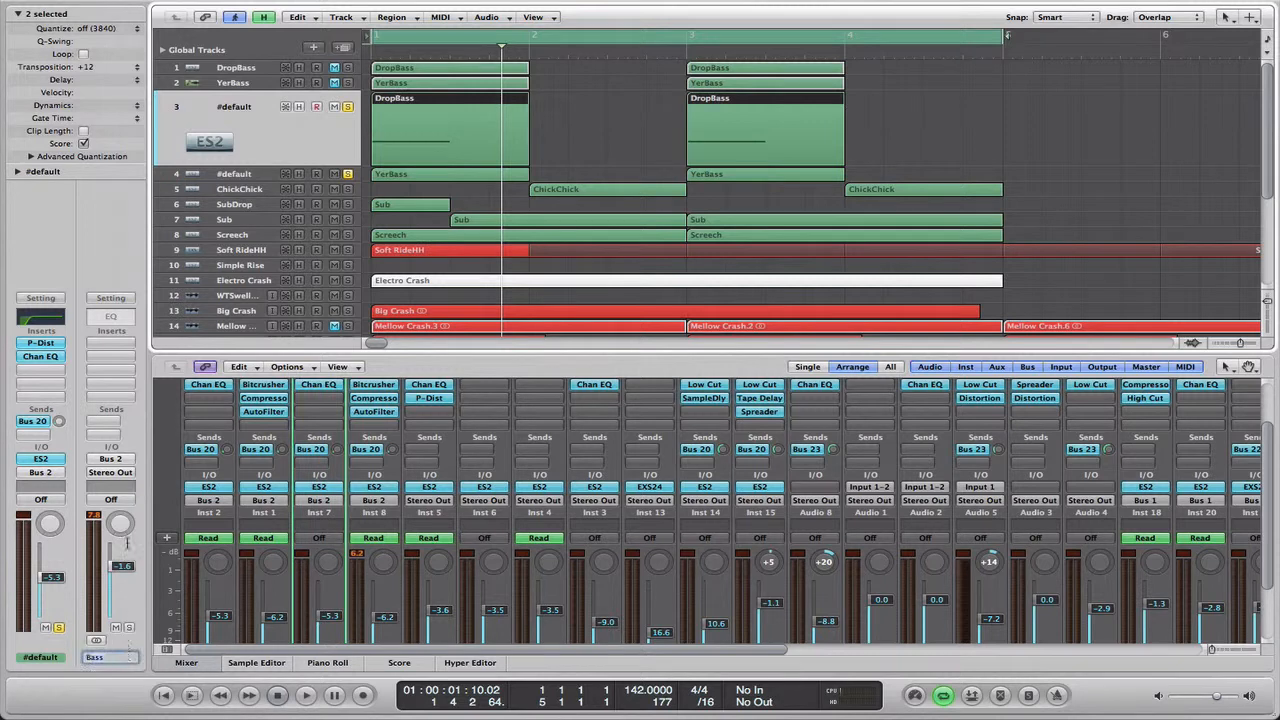
click(109, 421)
click(124, 454)
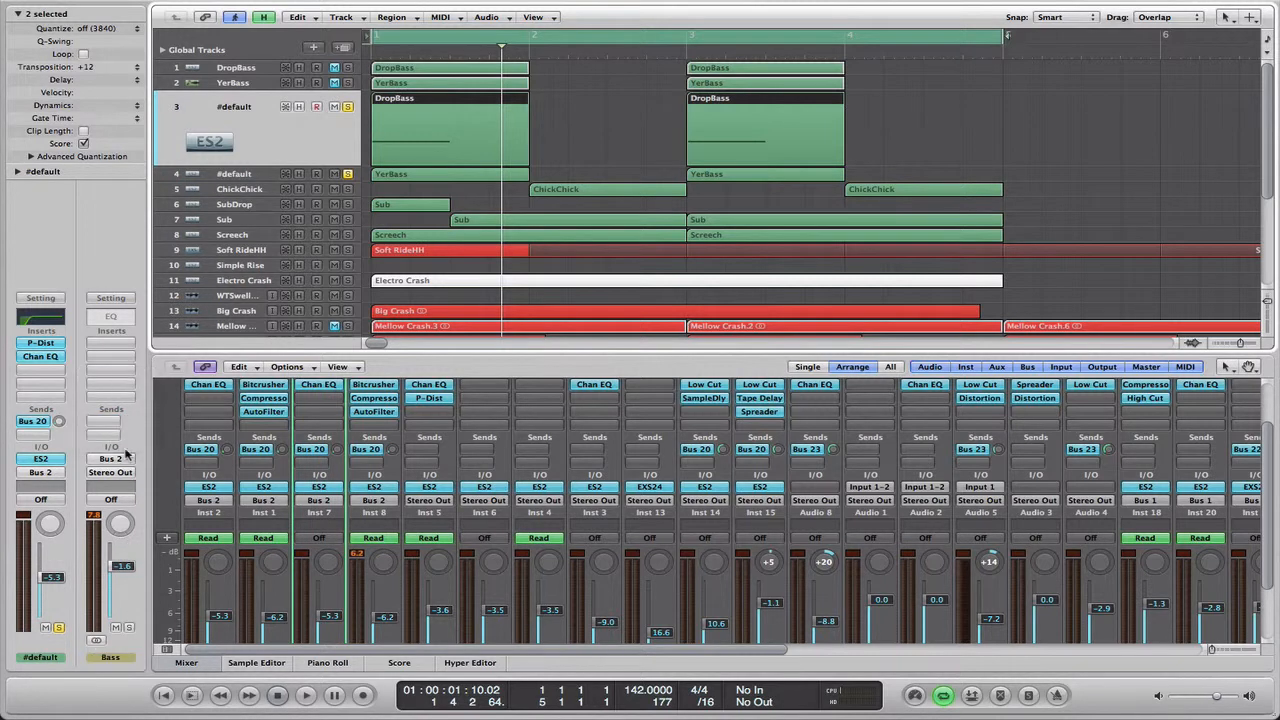
click(109, 426)
mouse_move(128, 438)
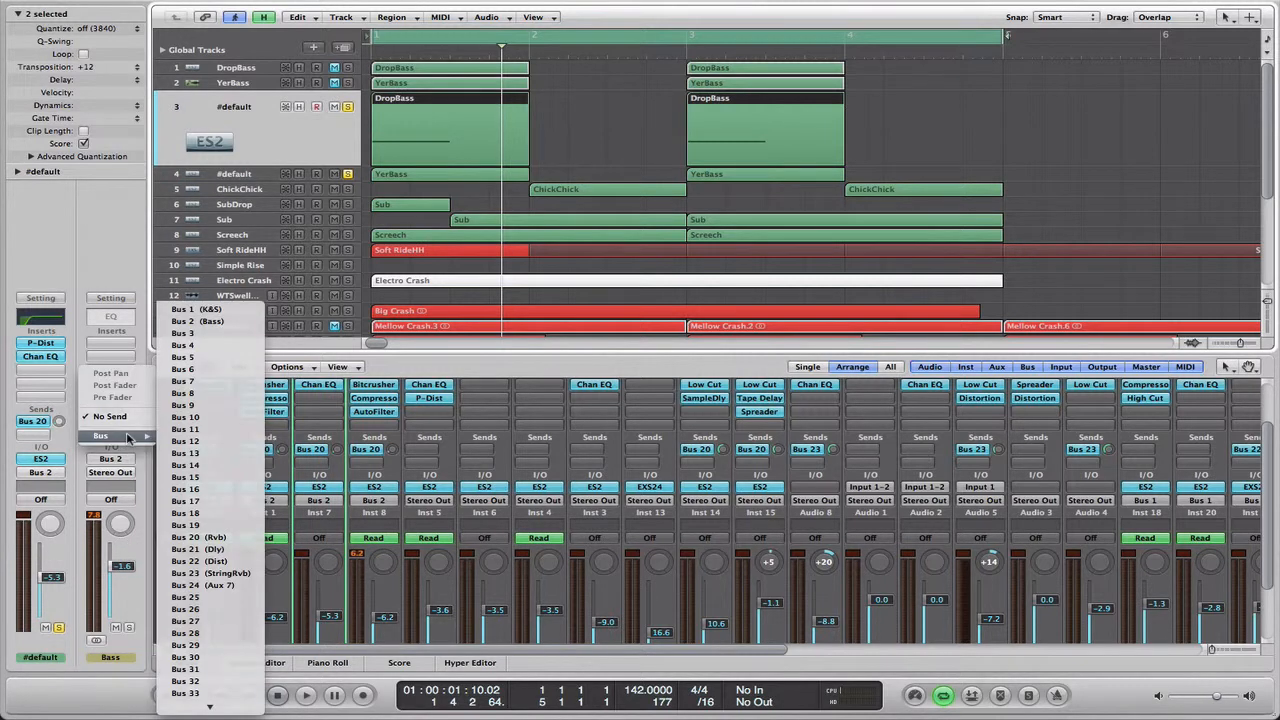
click(210, 588)
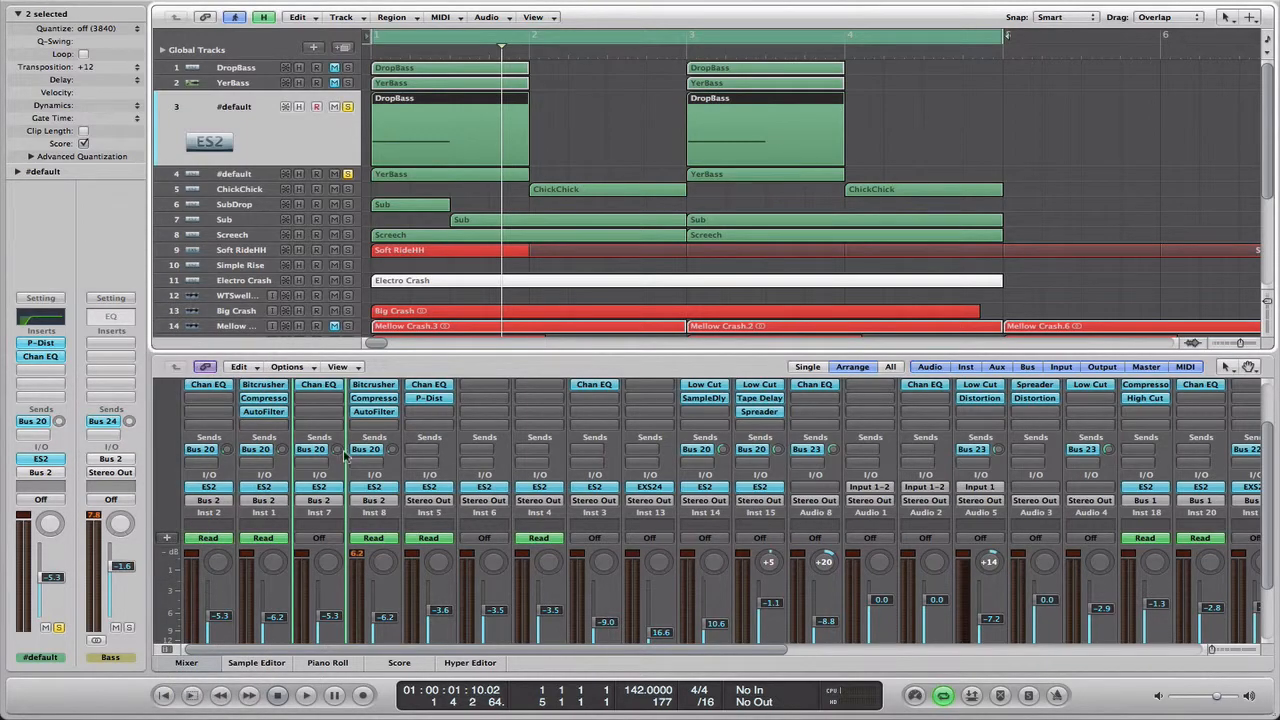
Examine the Bitcrusher settings on Aux 7 while auditioning the soloed bass tracks, and close the plug-in window.
scroll(383, 474, right, 10)
scroll(383, 474, up, 5)
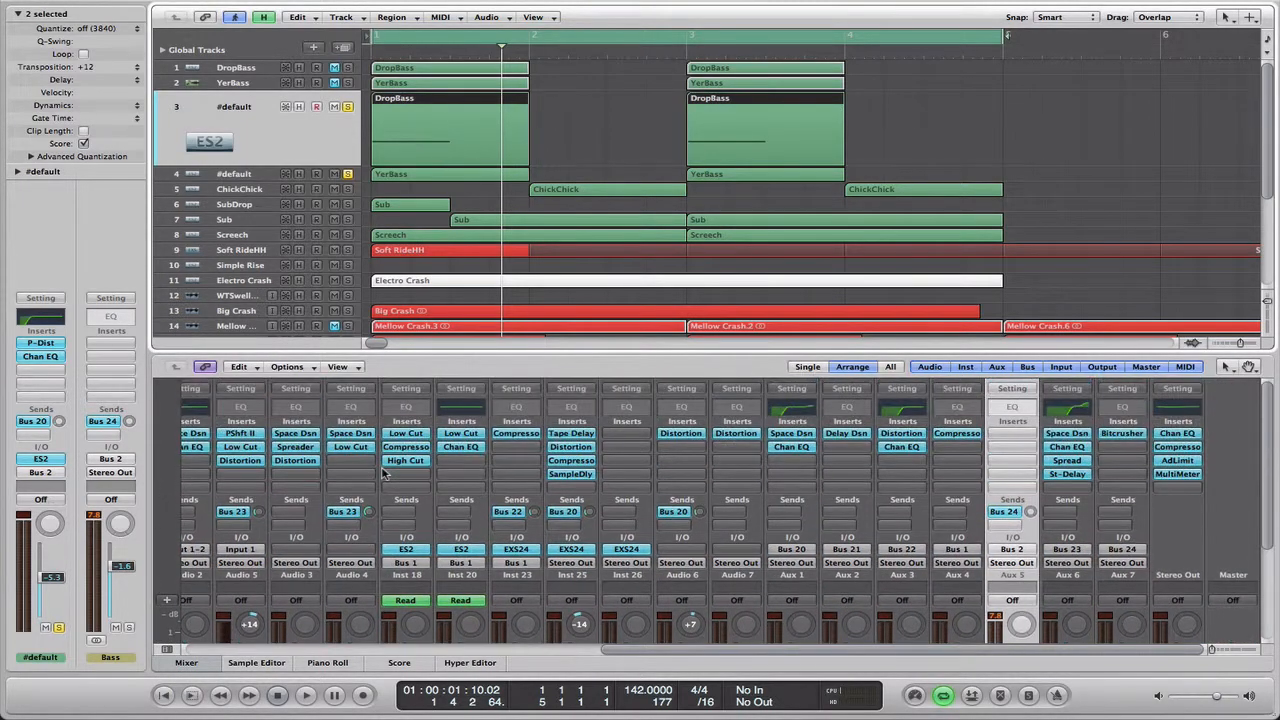
click(1120, 434)
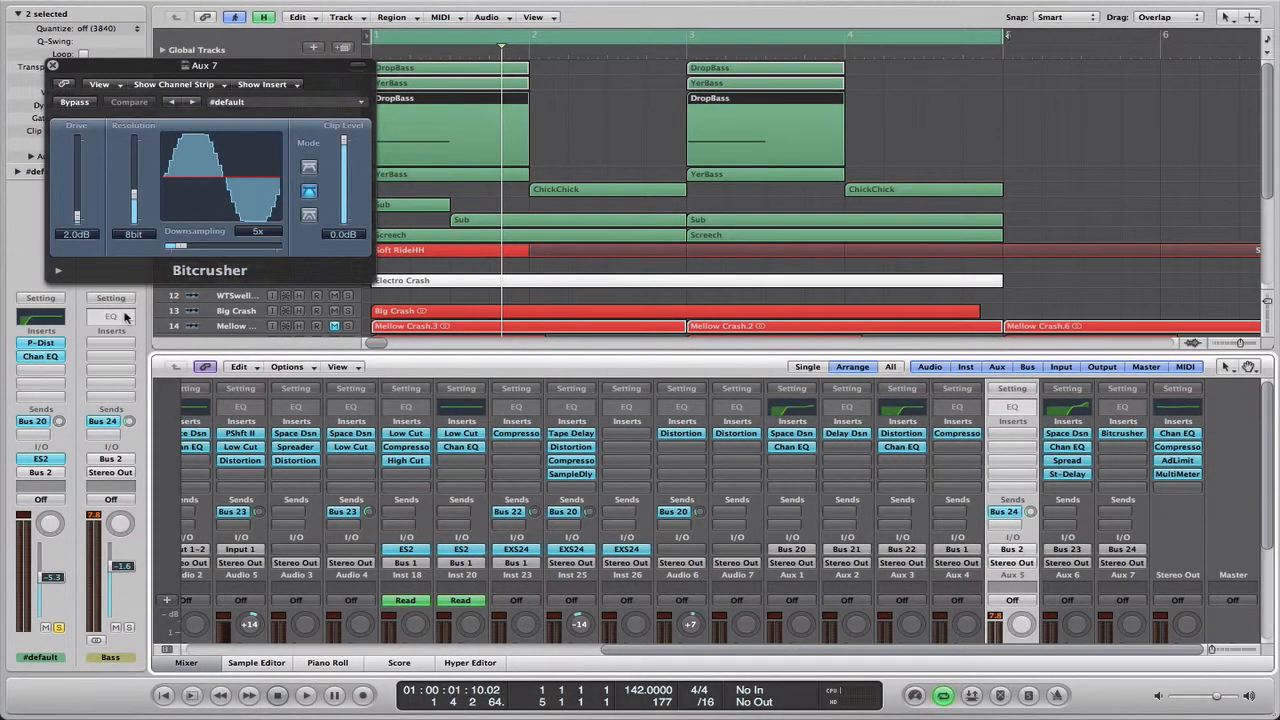
key(space)
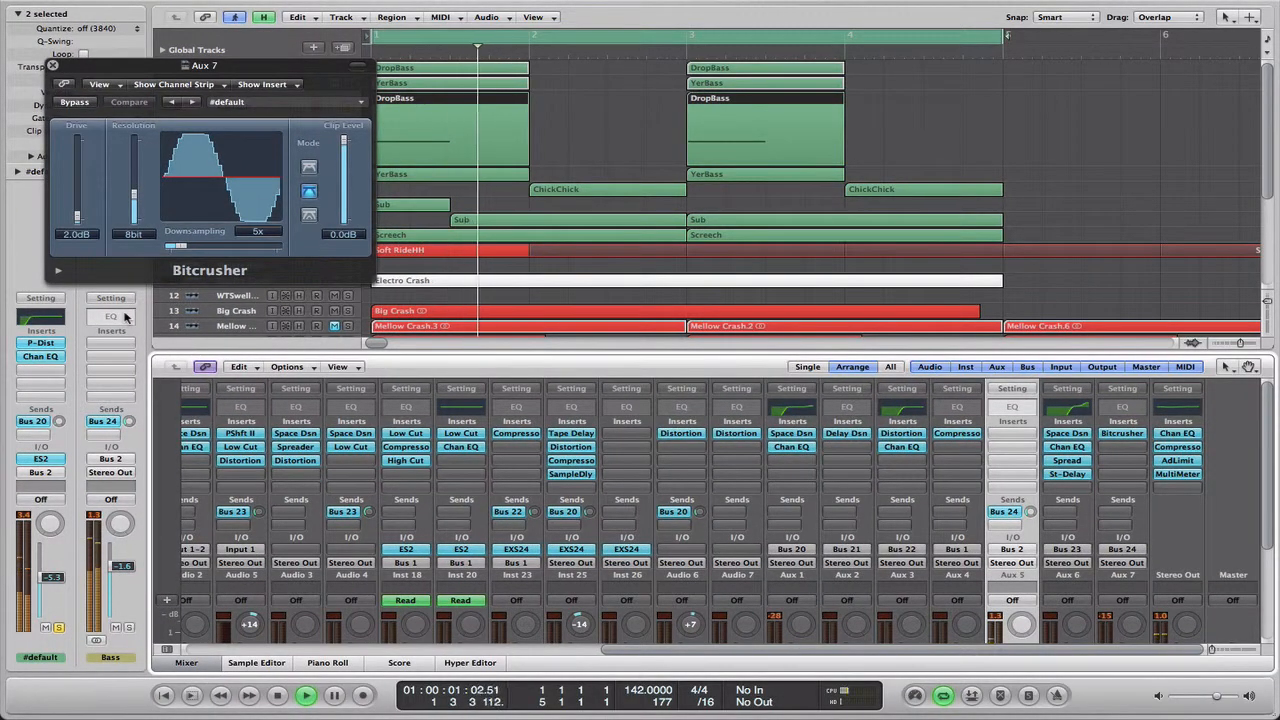
key(space)
key(space)
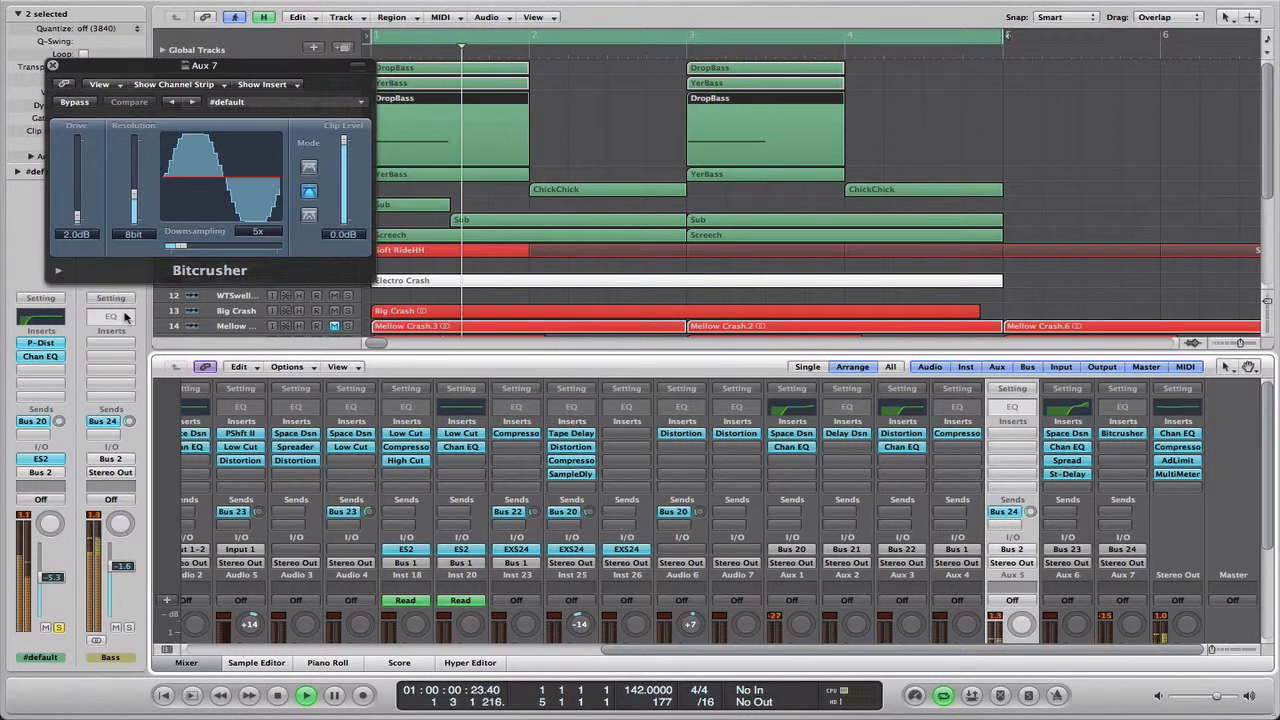
key(space)
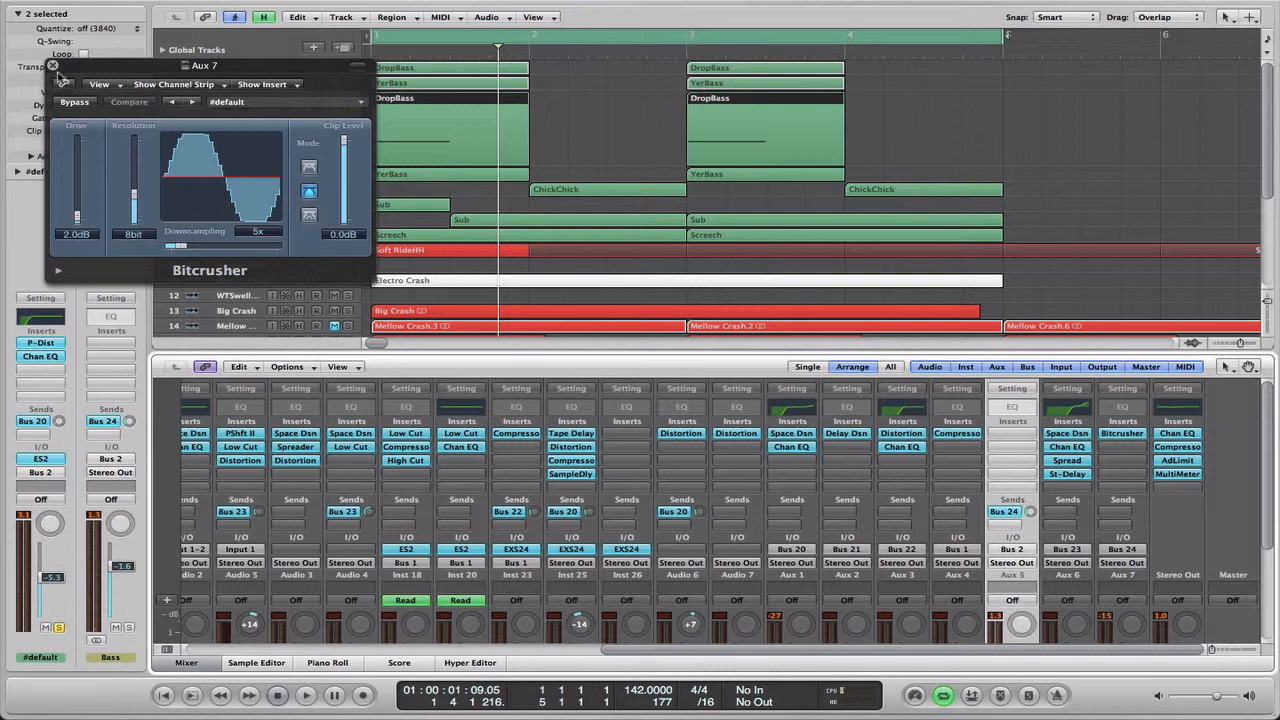
click(55, 67)
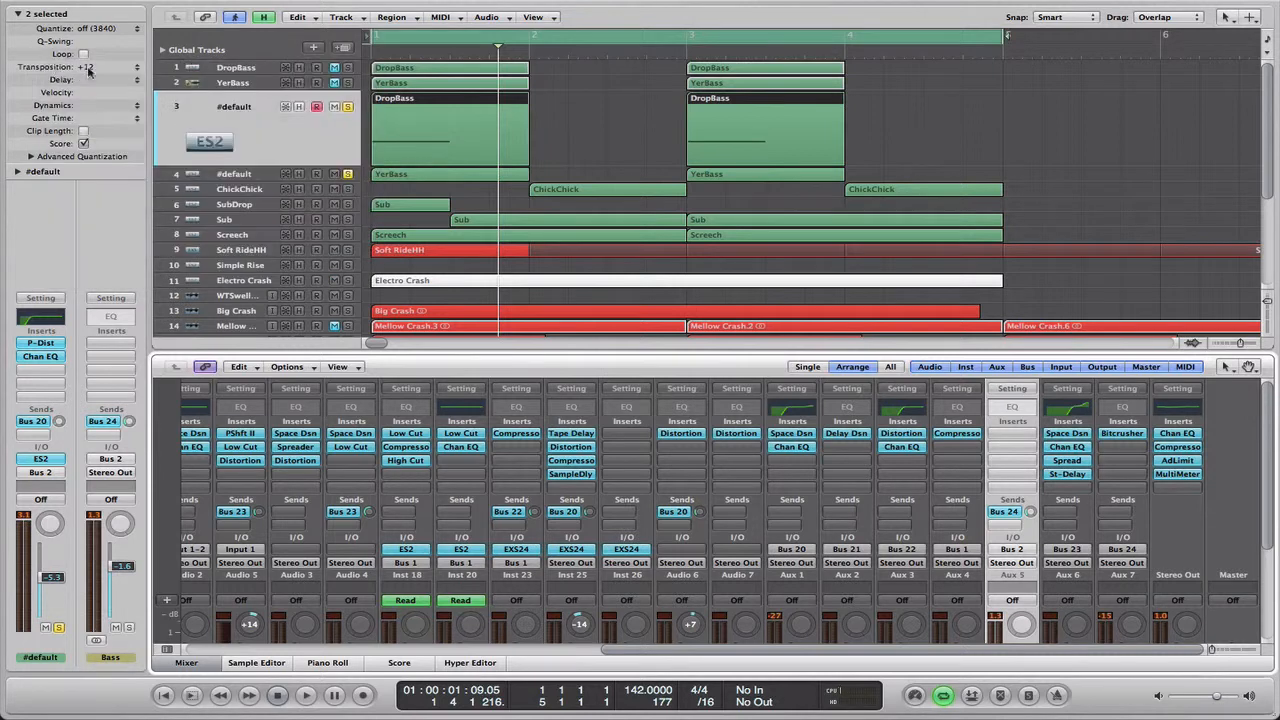
Unsolo tracks 3 and 4 and audition the layered bass within the full arrangement.
click(347, 173)
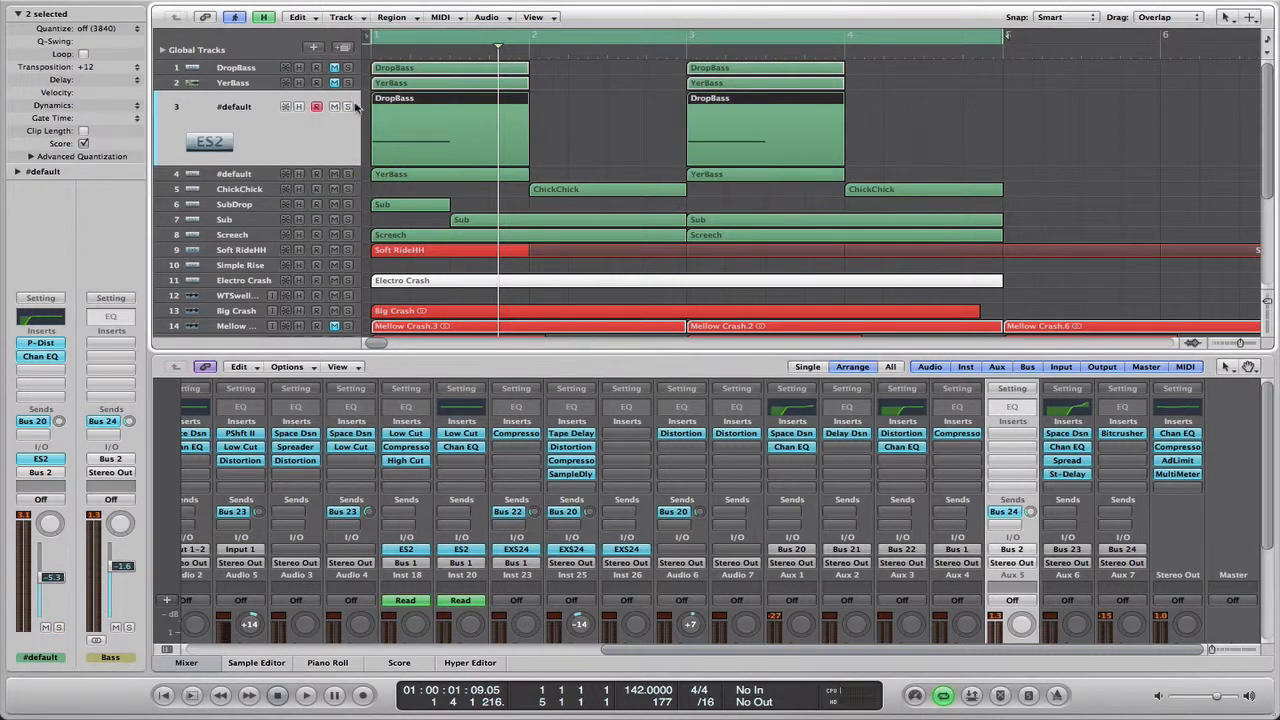
key(space)
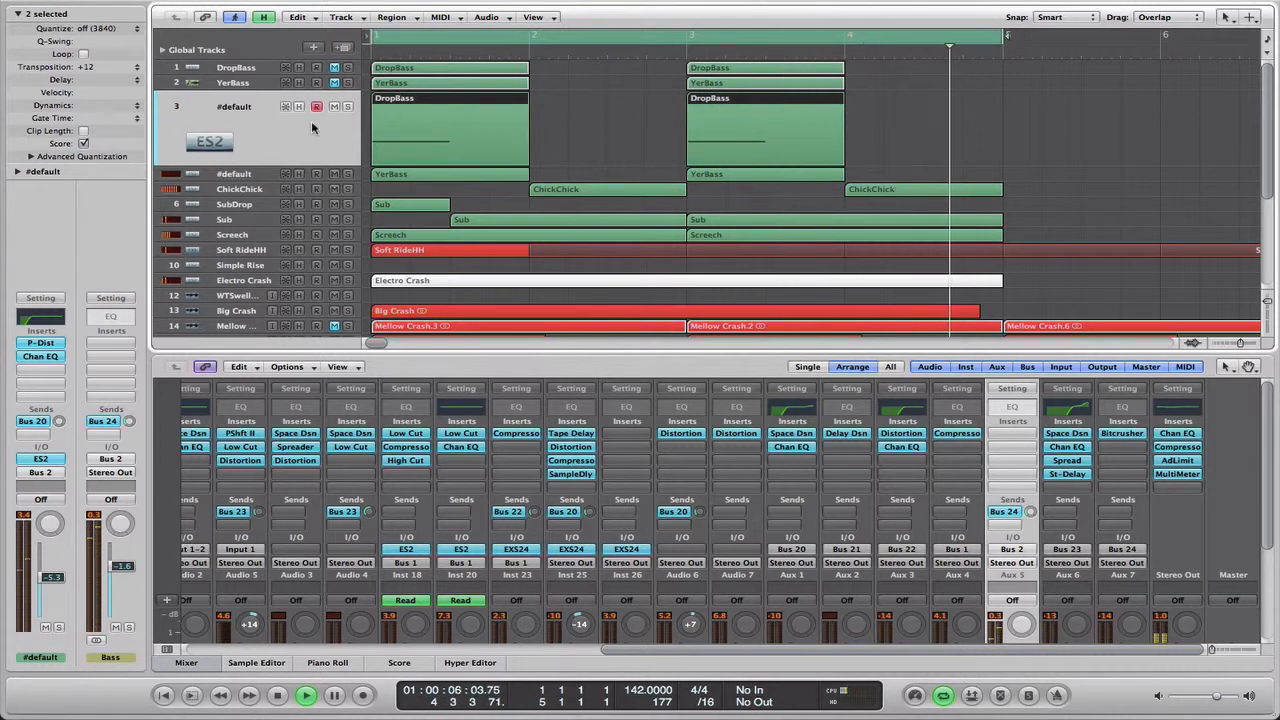
key(space)
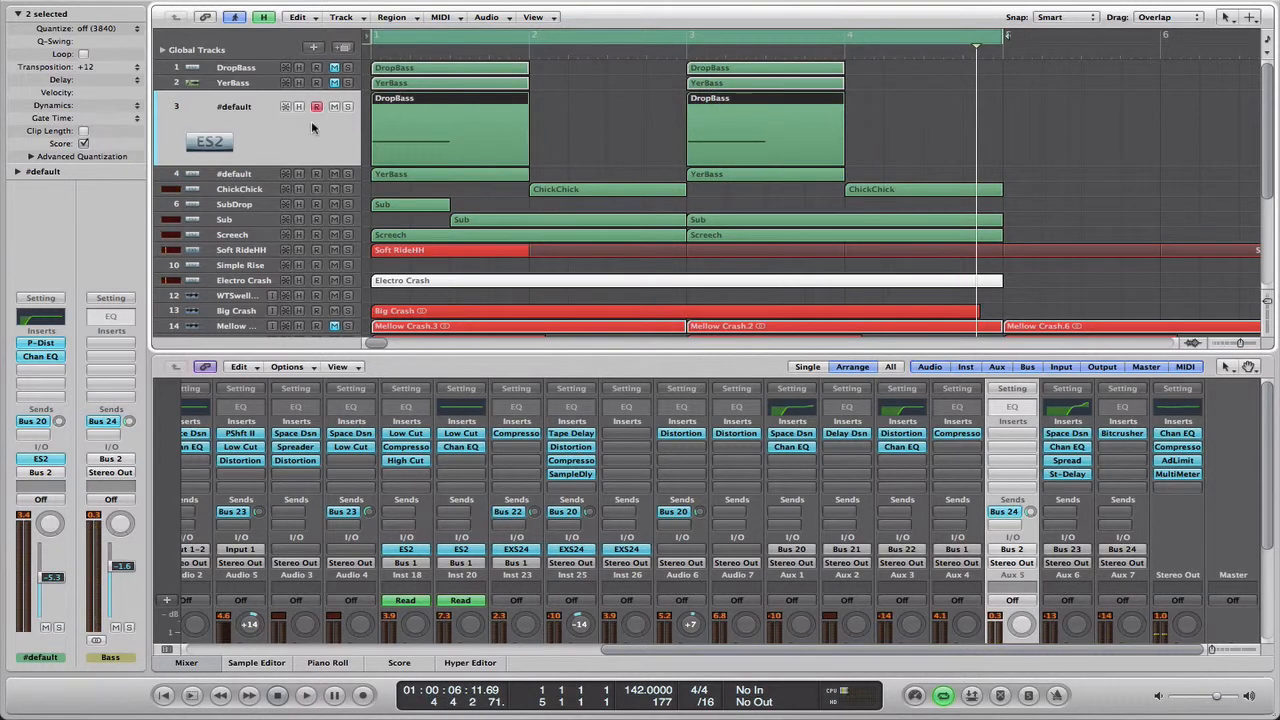